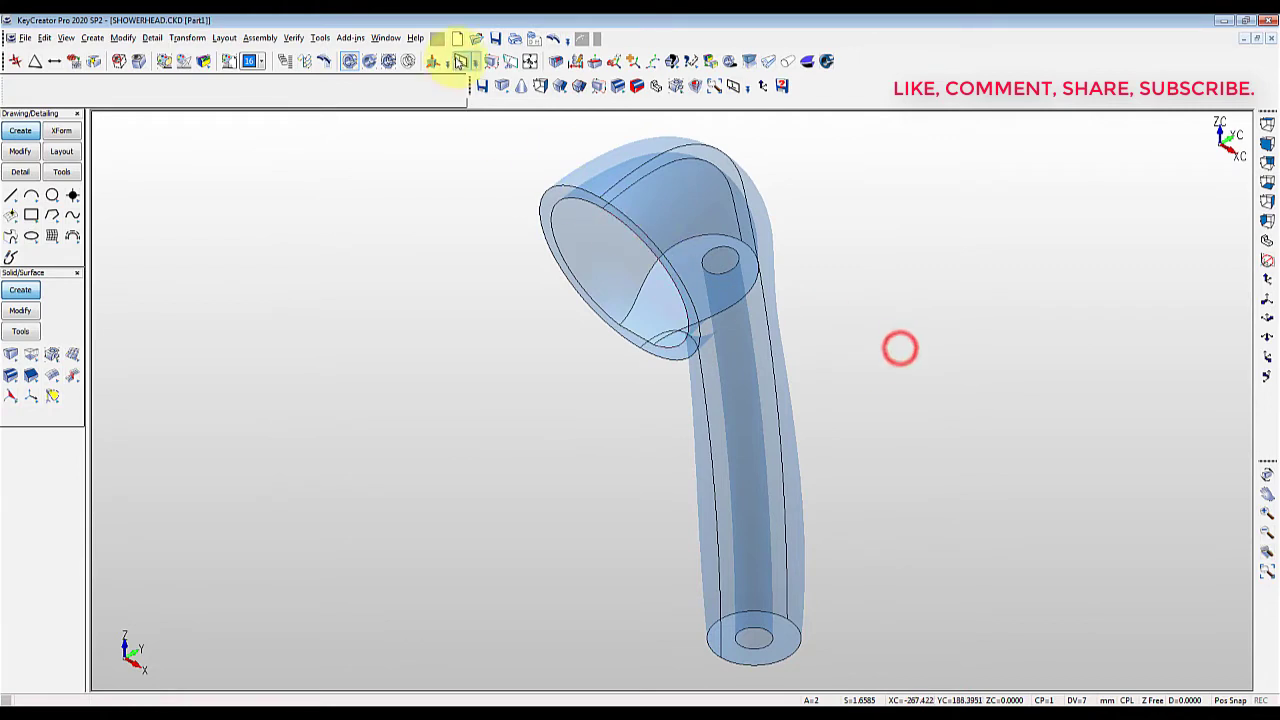
Step: Align the construction plane with the head's open rim and create a dynamic cone from the rim's centre towards the back wall
{"action": "left_click", "coordinate": [460, 61]}
{"action": "left_click", "coordinate": [557, 271]}
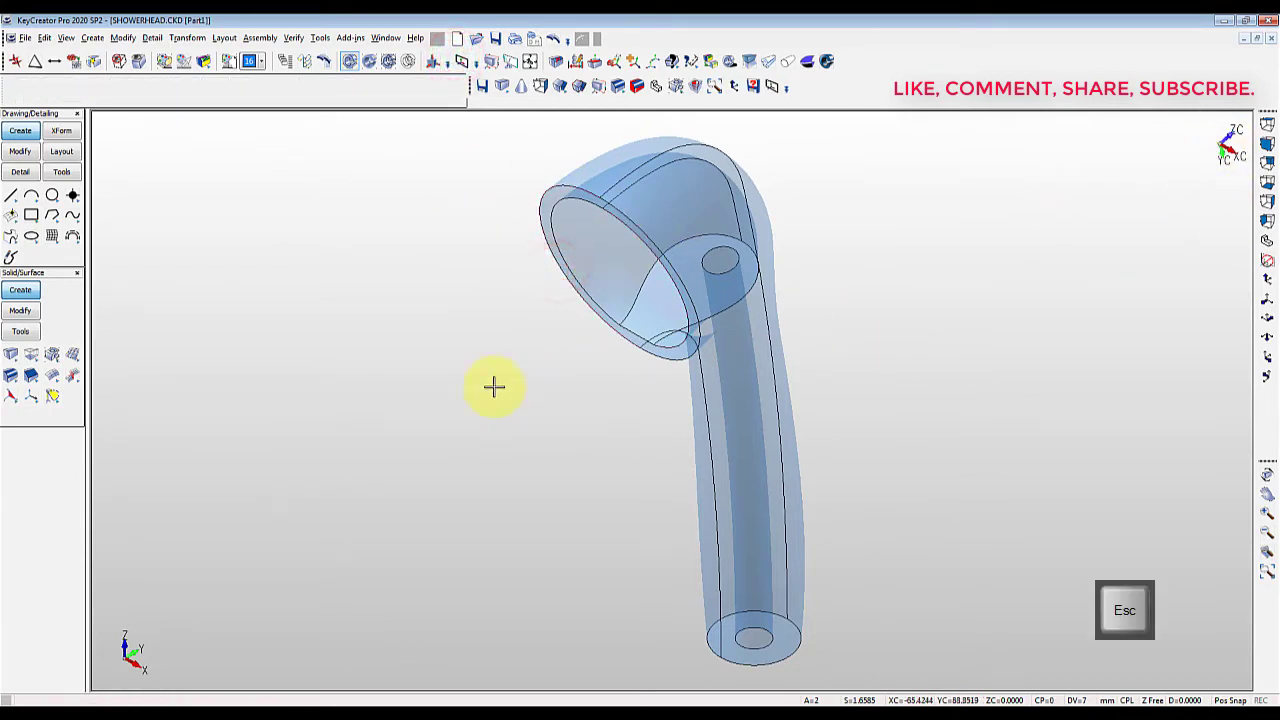
{"action": "right_click", "coordinate": [438, 399]}
{"action": "left_click", "coordinate": [443, 424]}
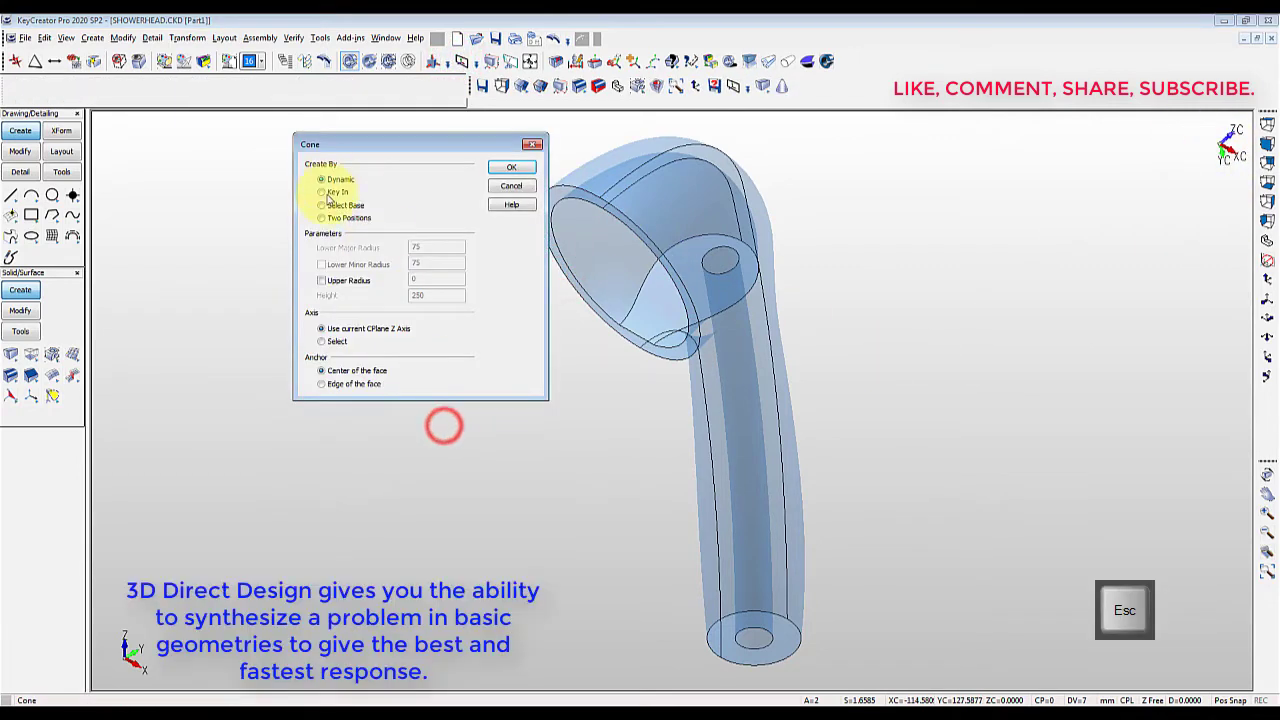
{"action": "left_click", "coordinate": [511, 167]}
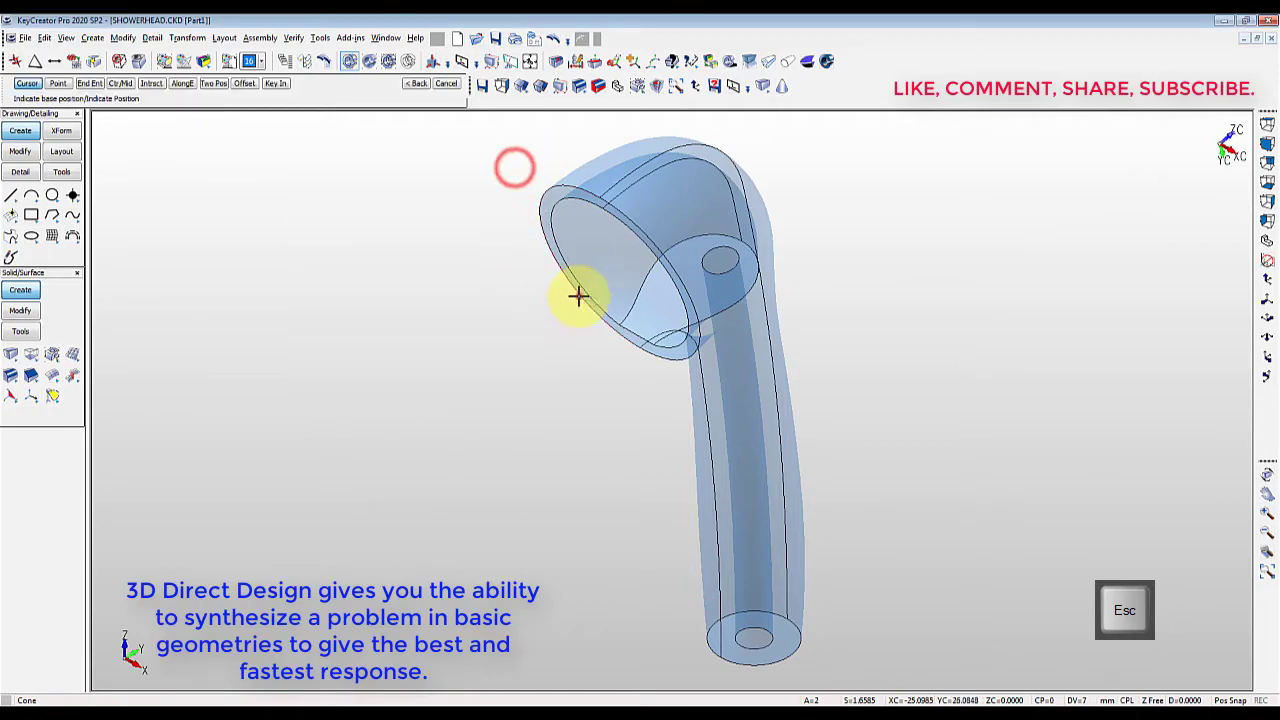
{"action": "left_click", "coordinate": [578, 295]}
{"action": "left_click", "coordinate": [770, 194]}
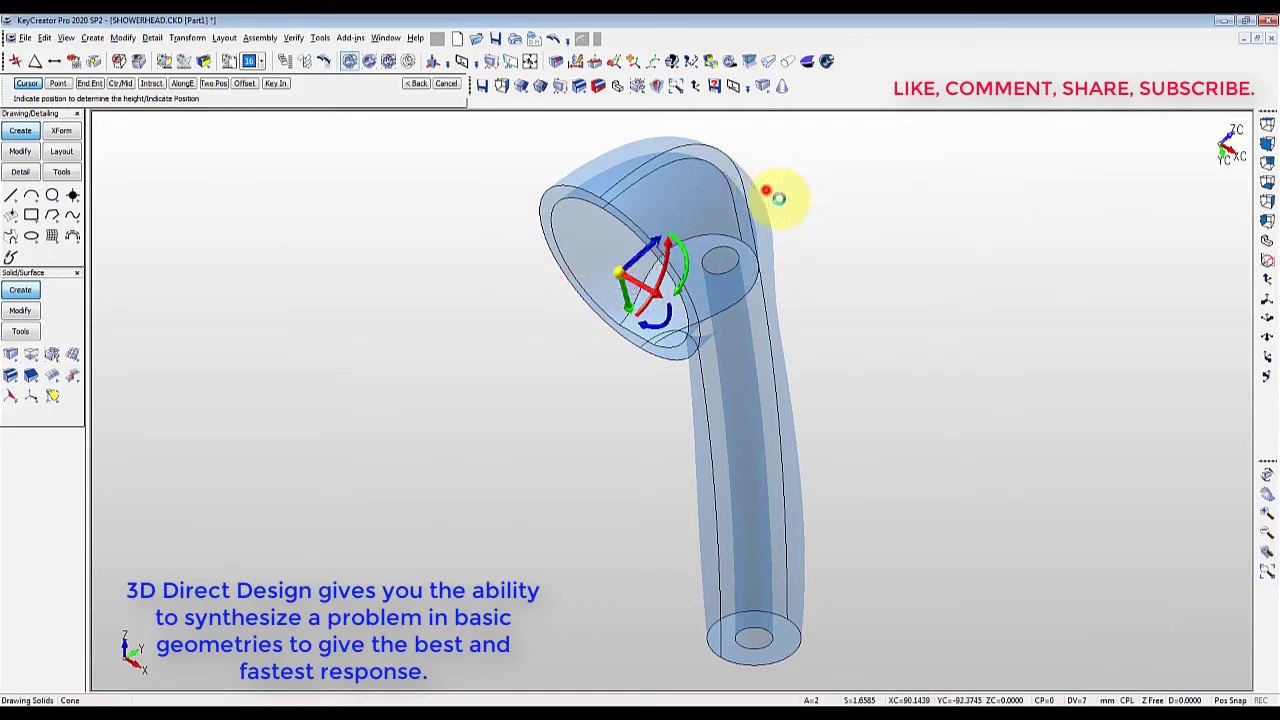
{"action": "left_click", "coordinate": [757, 186]}
Step: Offset the cone 6 mm inward from the rim plane, set its lower radius to 6 mm and narrow its upper end to a slight taper
{"action": "middle_click_drag", "start_coordinate": [884, 442], "coordinate": [814, 466]}
{"action": "scroll", "coordinate": [602, 222], "scroll_direction": "up", "scroll_amount": 5}
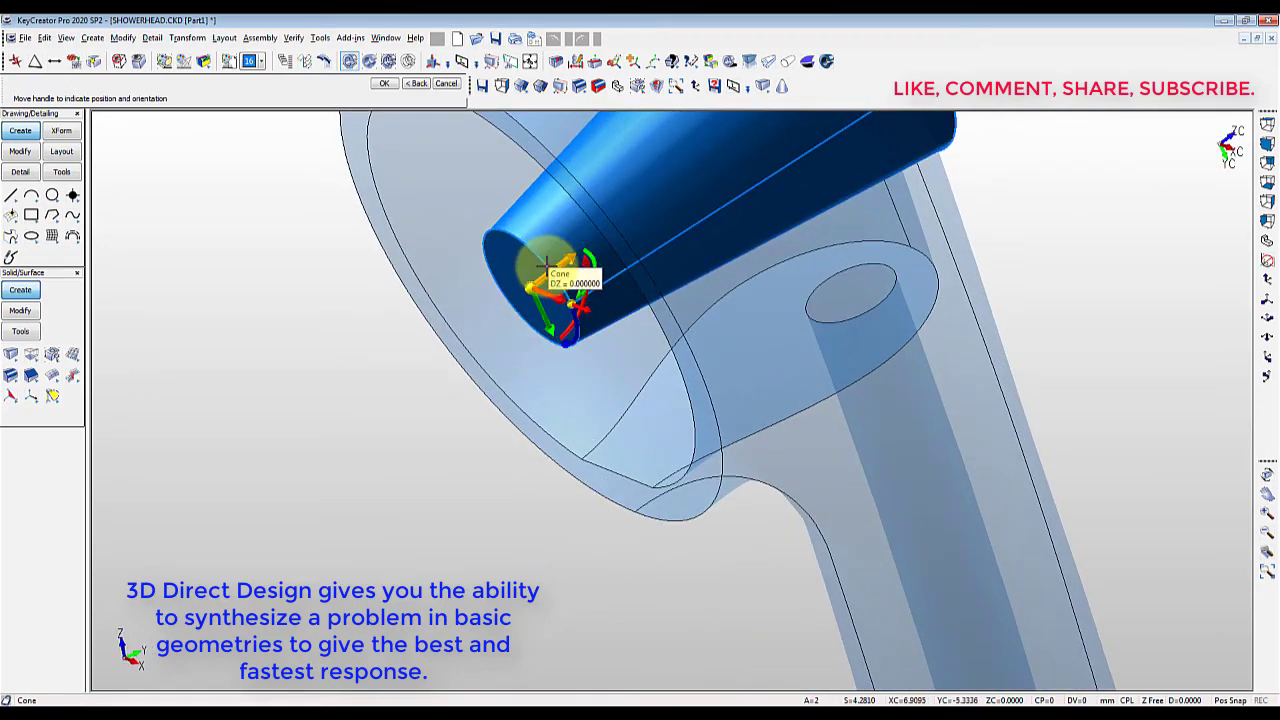
{"action": "key", "text": "Return"}
{"action": "scroll", "coordinate": [639, 312], "scroll_direction": "up", "scroll_amount": 2}
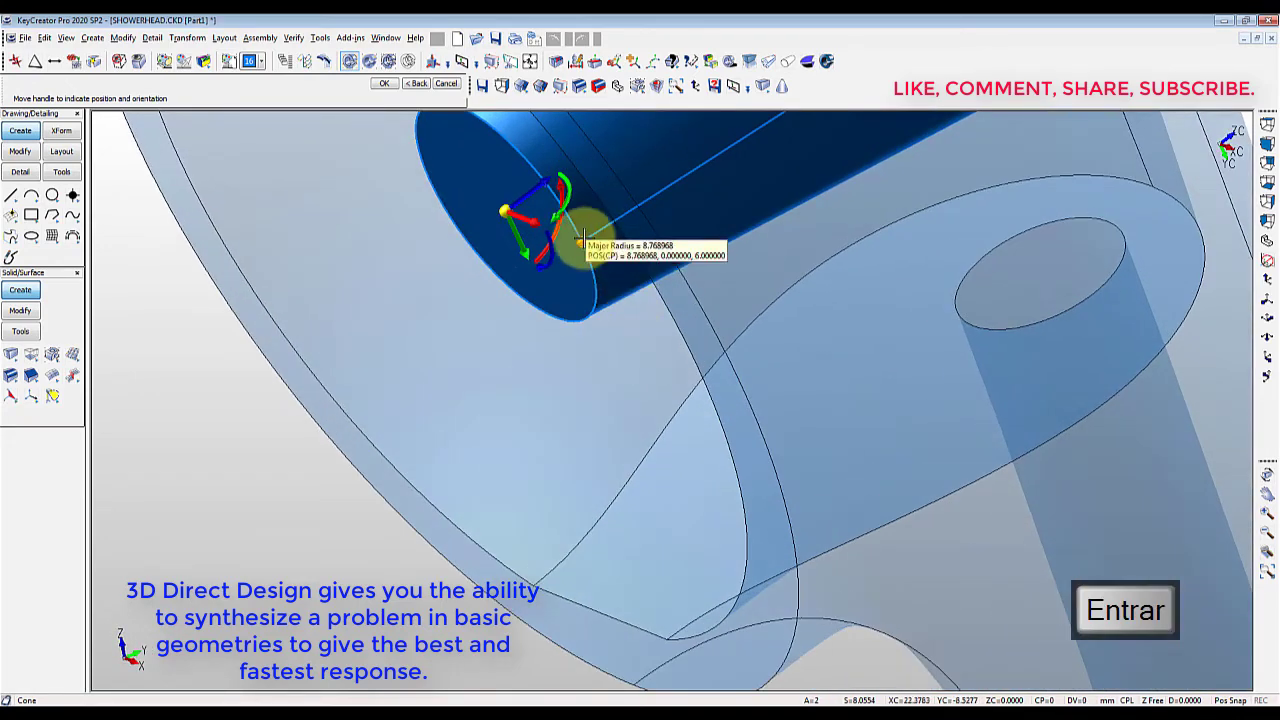
{"action": "scroll", "coordinate": [590, 243], "scroll_direction": "down", "scroll_amount": 2}
{"action": "key", "text": "alt+a"}
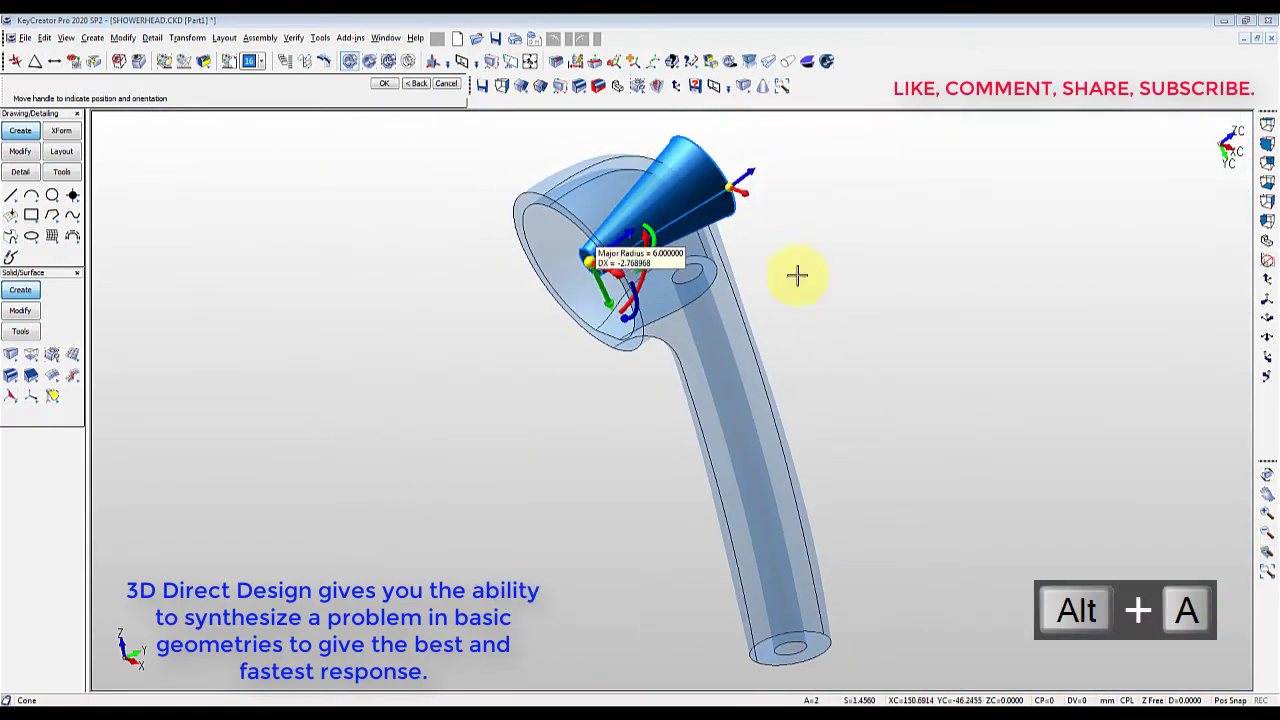
{"action": "key", "text": "Return"}
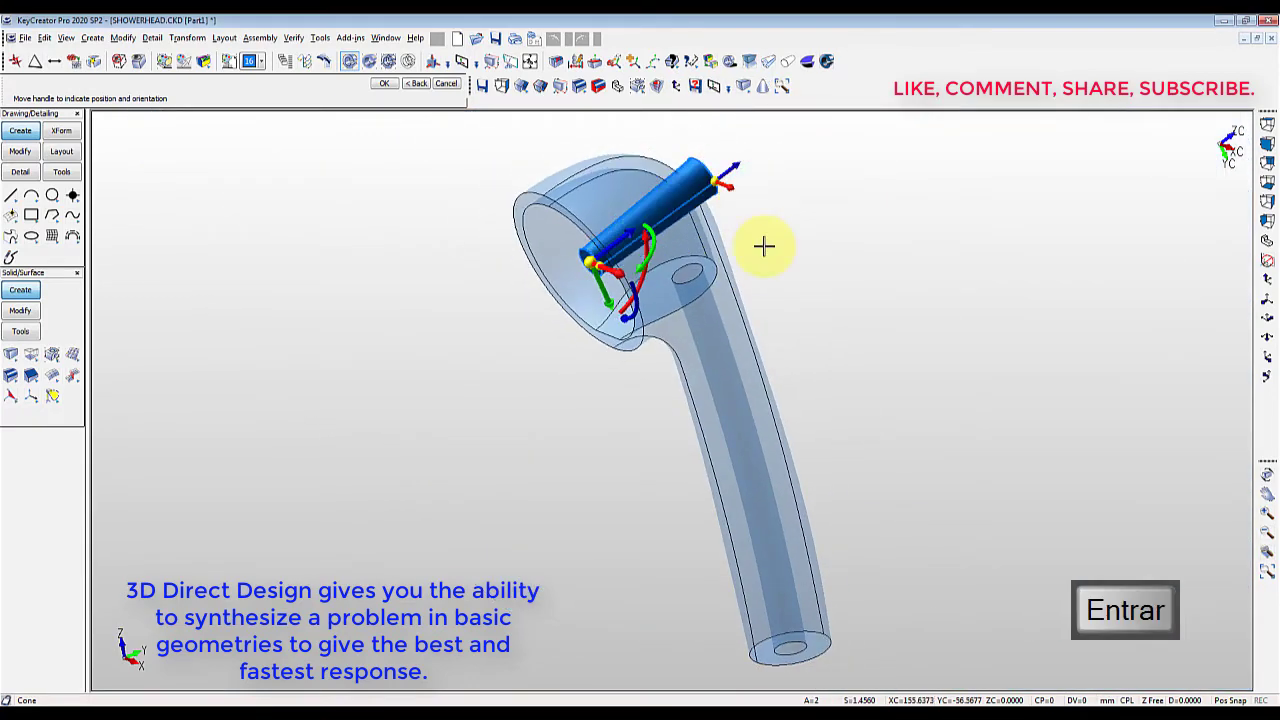
Step: Shorten the cone in the side view so its far end sits within the thickness of the head's back wall
{"action": "key", "text": "alt+5"}
{"action": "scroll", "coordinate": [716, 150], "scroll_direction": "up", "scroll_amount": 4}
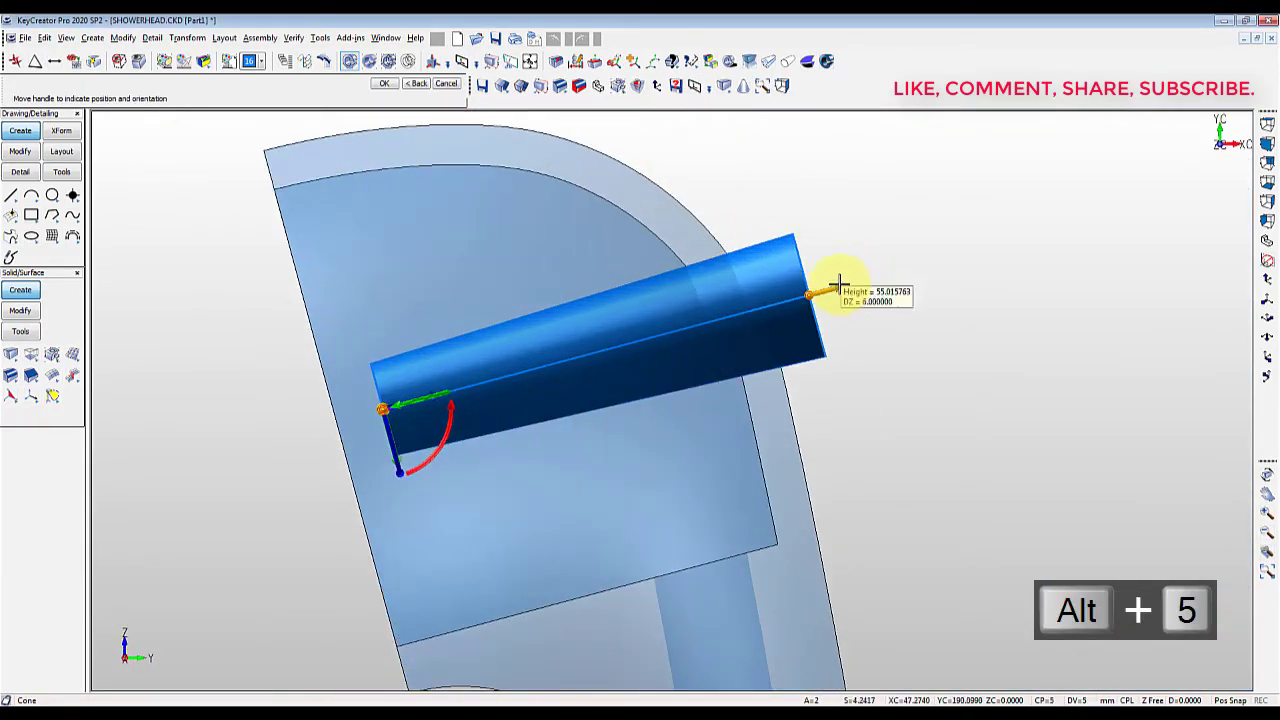
{"action": "key", "text": "Return"}
{"action": "key", "text": "Escape"}
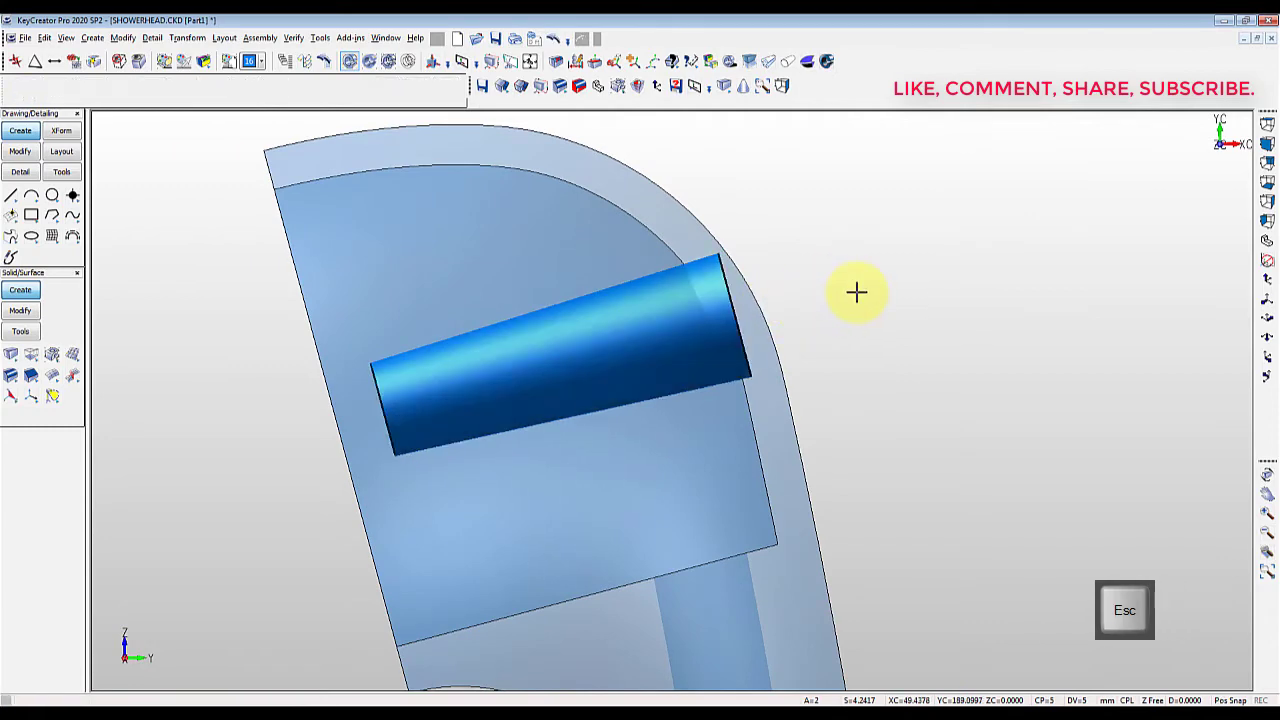
Step: Unite the showerhead body with the cone into one solid
{"action": "right_click", "coordinate": [857, 292]}
{"action": "left_click", "coordinate": [863, 301]}
{"action": "left_click", "coordinate": [722, 452]}
{"action": "left_click", "coordinate": [709, 346]}
{"action": "key", "text": "Return"}
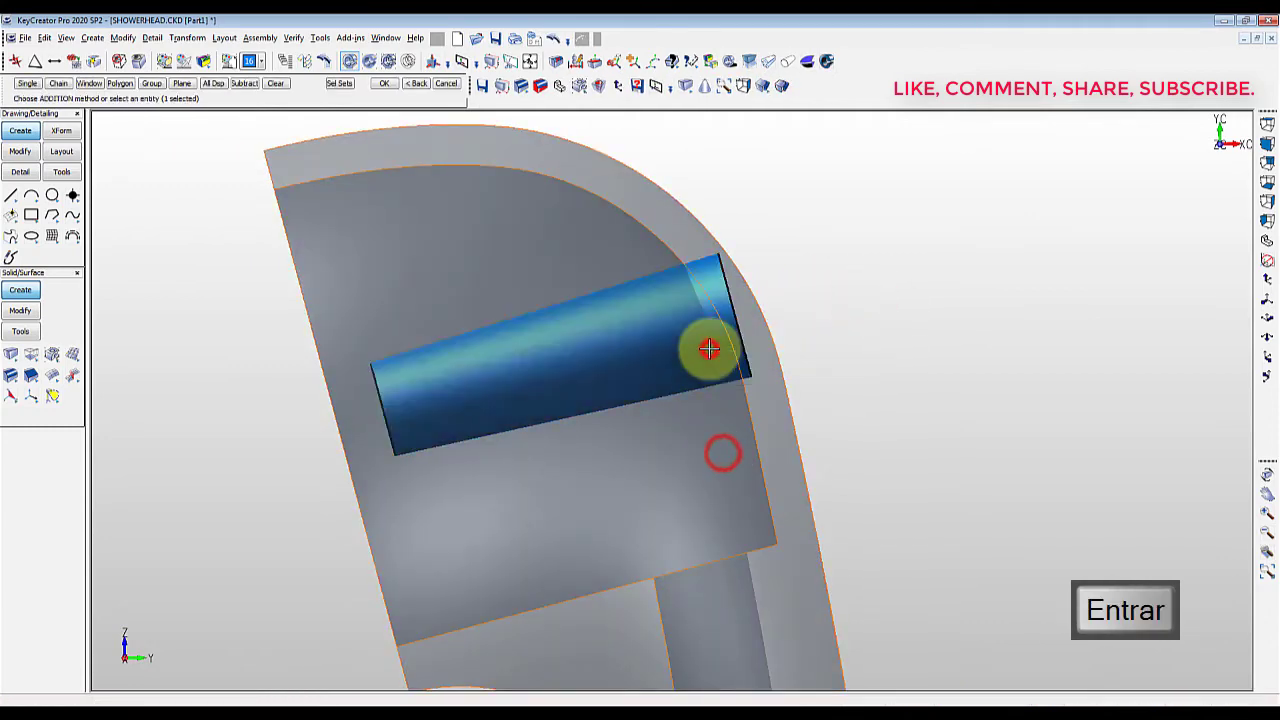
{"action": "key", "text": "Escape"}
Step: Drill a simple blind hole, diameter 3 and depth 40, into the centre of the cone post's front face
{"action": "middle_click_drag", "start_coordinate": [497, 434], "coordinate": [712, 411]}
{"action": "right_click", "coordinate": [910, 232]}
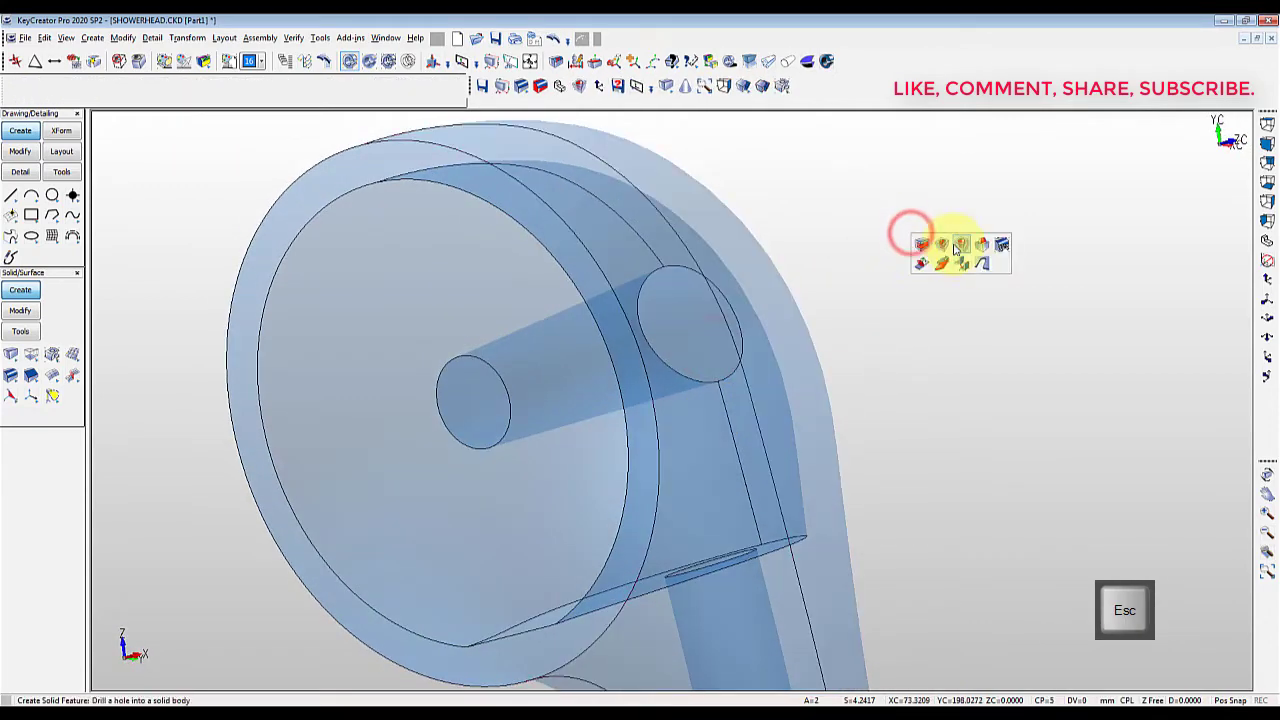
{"action": "left_click", "coordinate": [952, 243]}
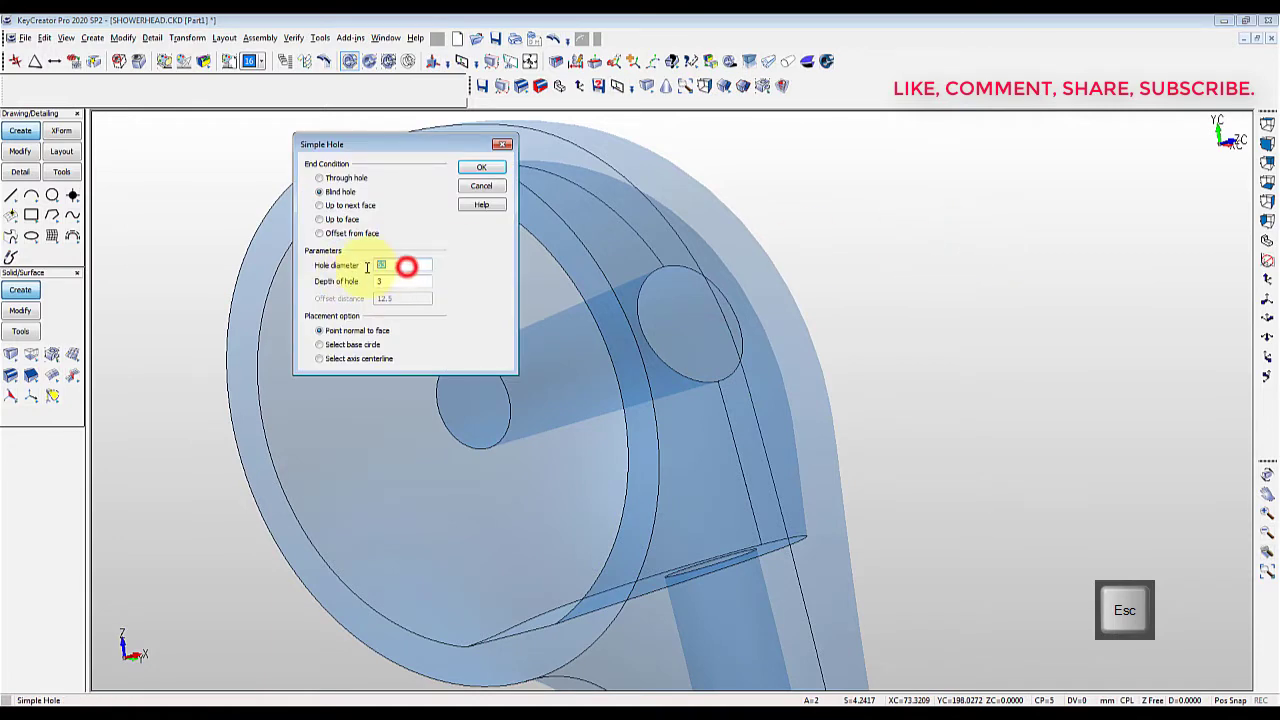
{"action": "key", "text": "Return"}
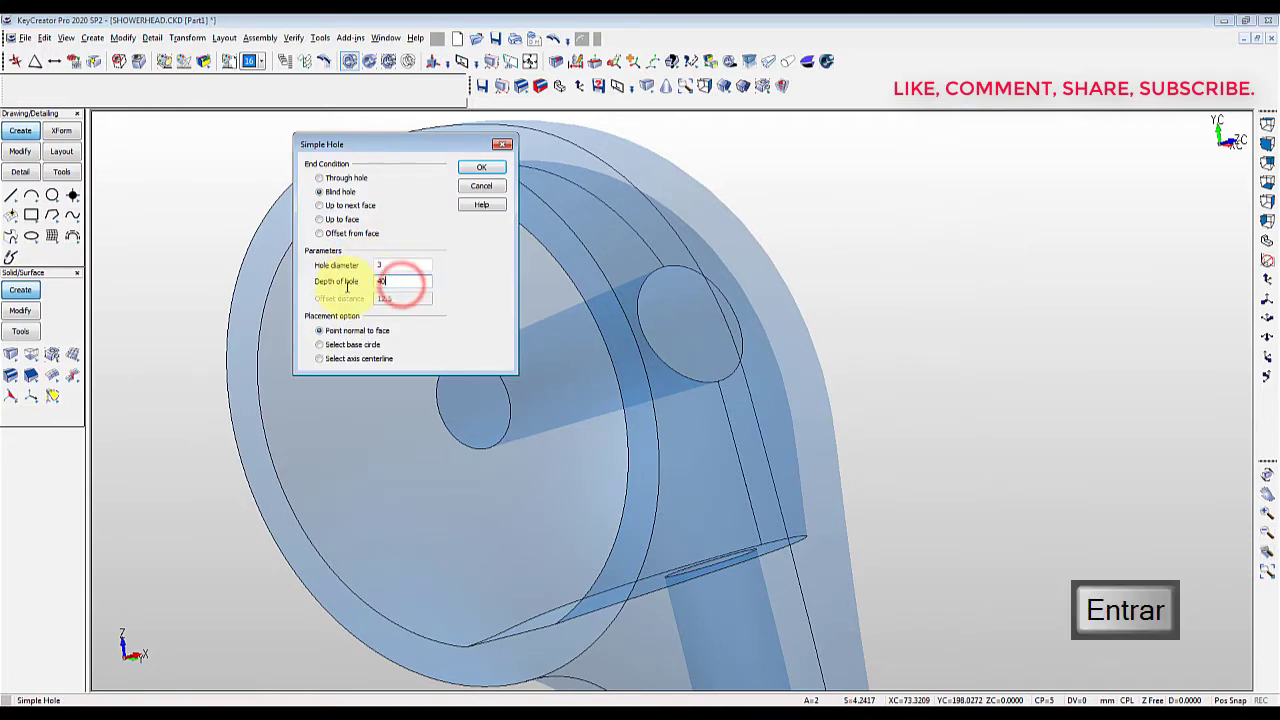
{"action": "left_click", "coordinate": [478, 410]}
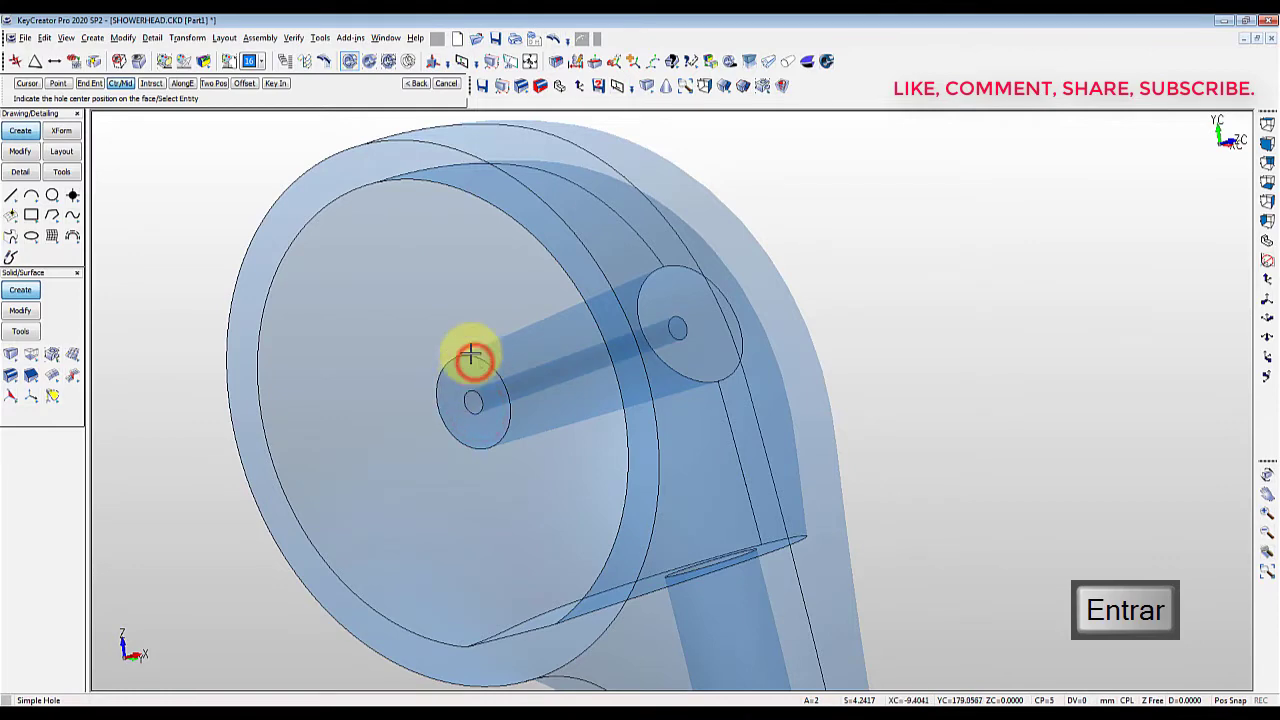
Step: Following the SECCION.JPG drawing, cut a 63 mm diameter blind hole into the head's rim face, centred on the rim
{"action": "key", "text": "F10"}
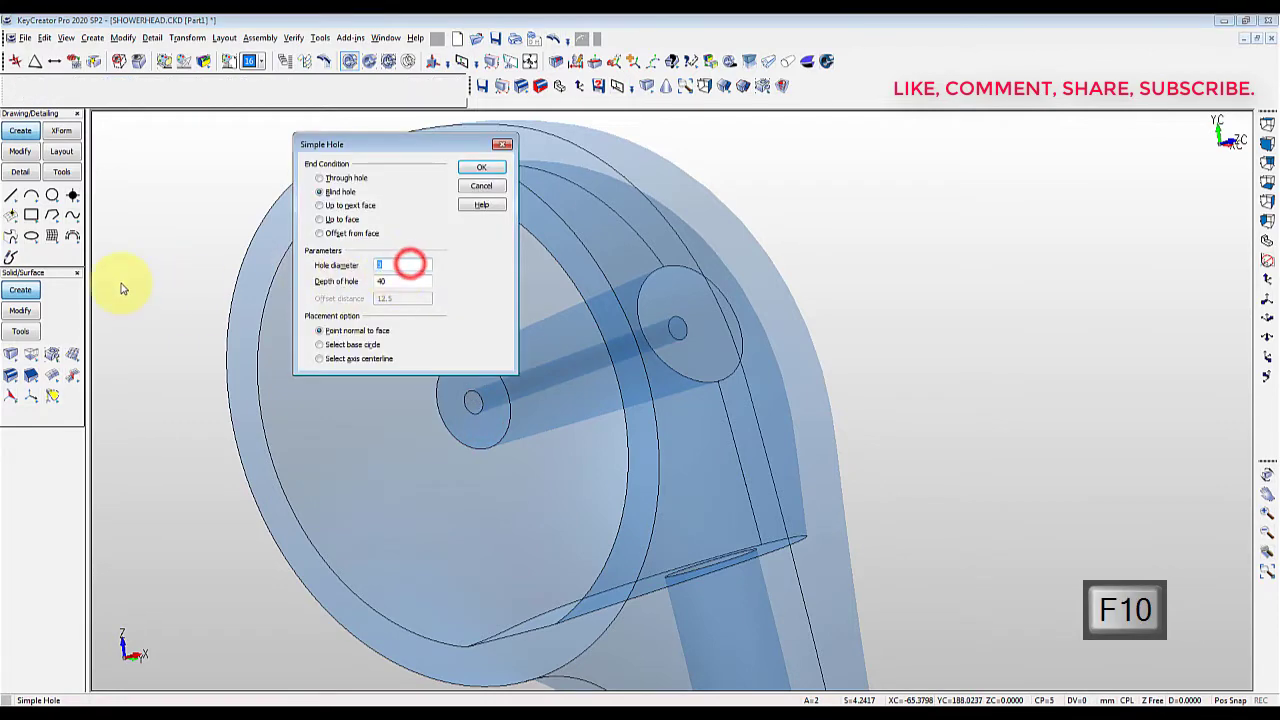
{"action": "left_click", "coordinate": [470, 698]}
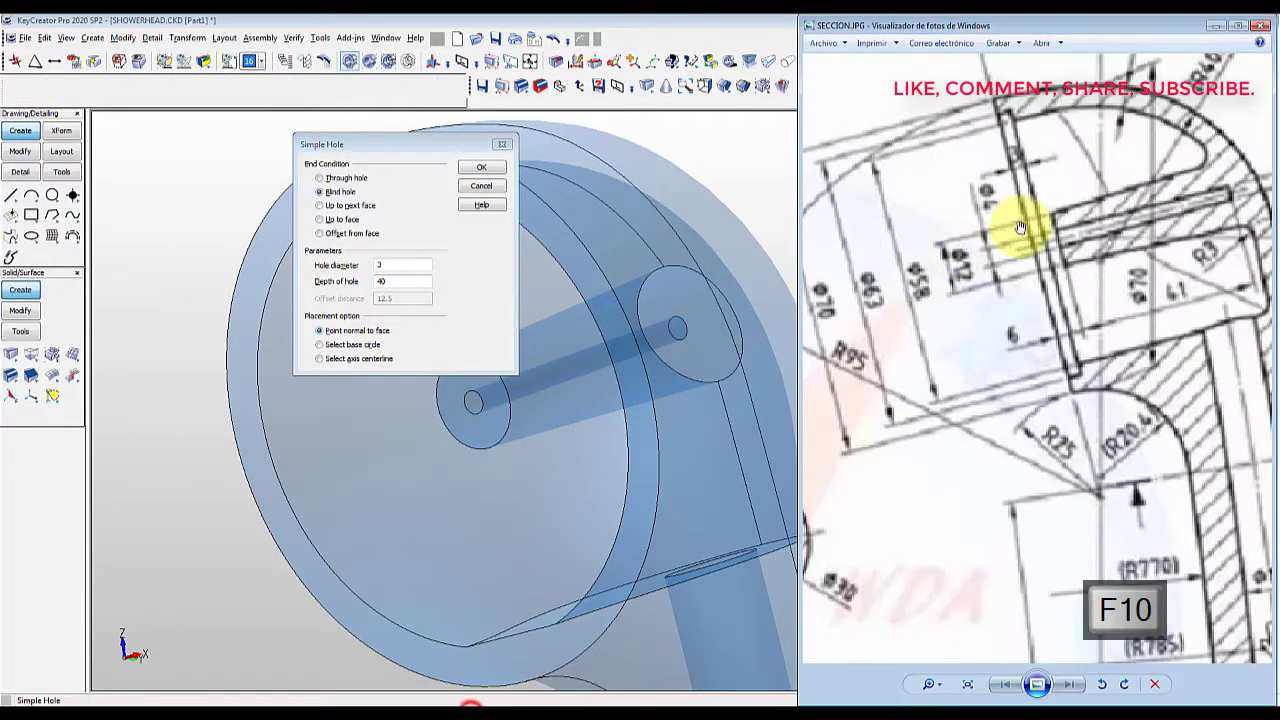
{"action": "left_click", "coordinate": [390, 143]}
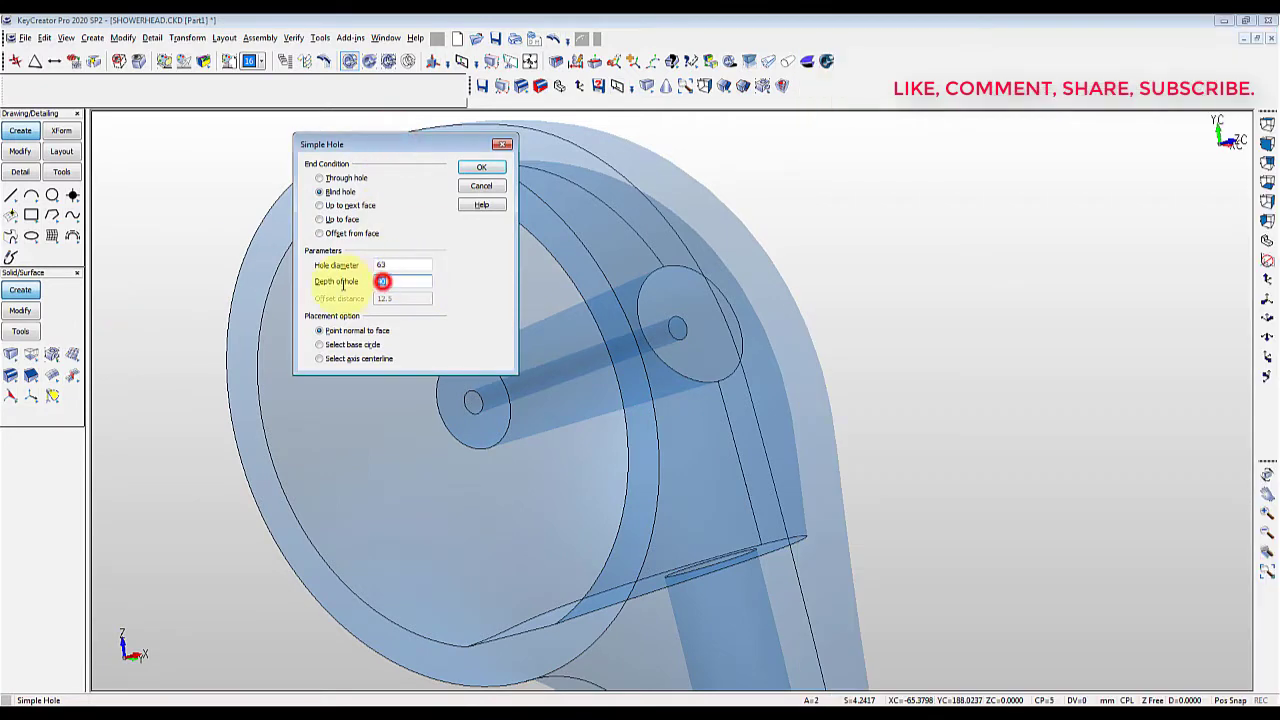
{"action": "left_click", "coordinate": [484, 168]}
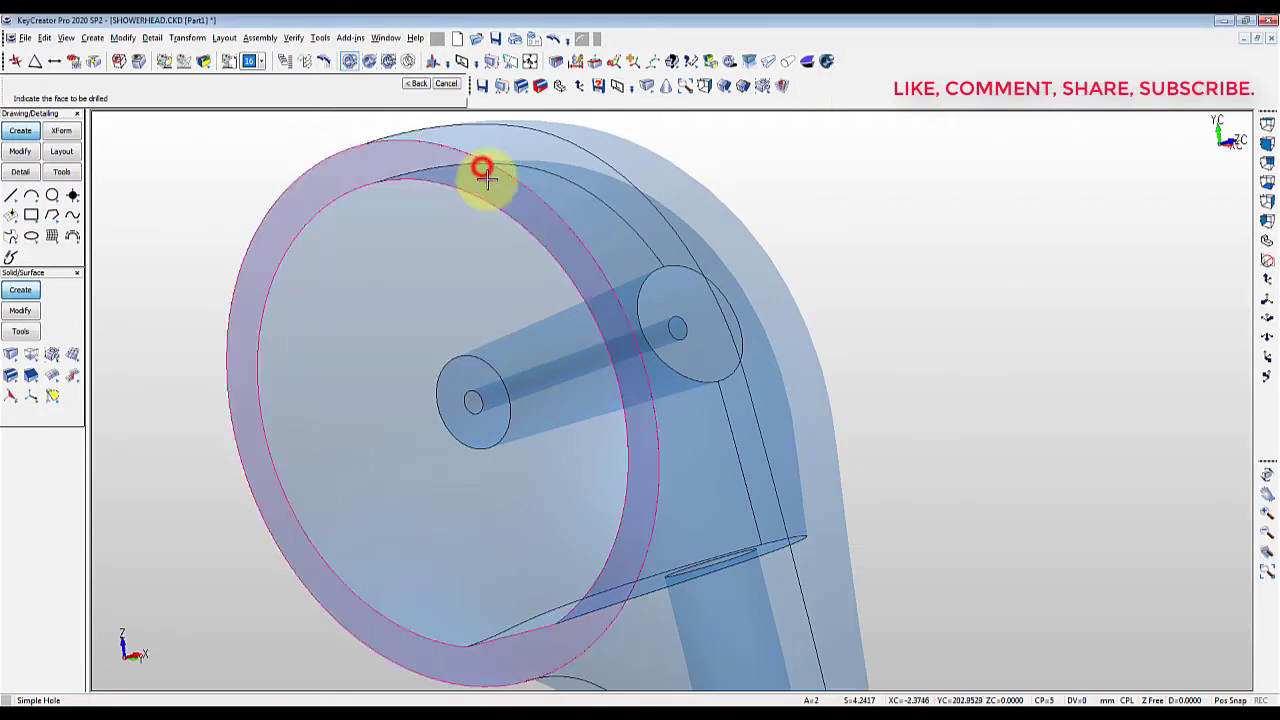
{"action": "left_click", "coordinate": [228, 389]}
{"action": "key", "text": "Escape"}
Step: Apply a constant-radius fillet to the circular edge where the cone post meets the head's inner wall
{"action": "key", "text": "alt+7"}
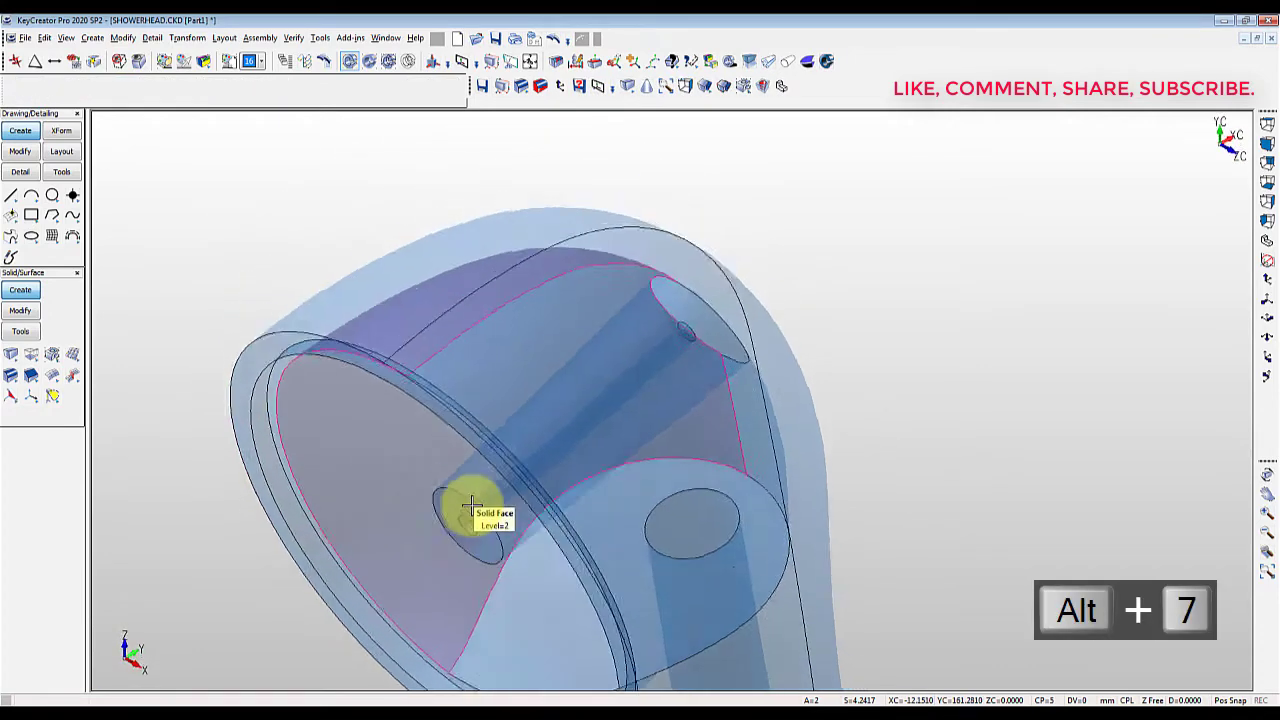
{"action": "key", "text": "Escape"}
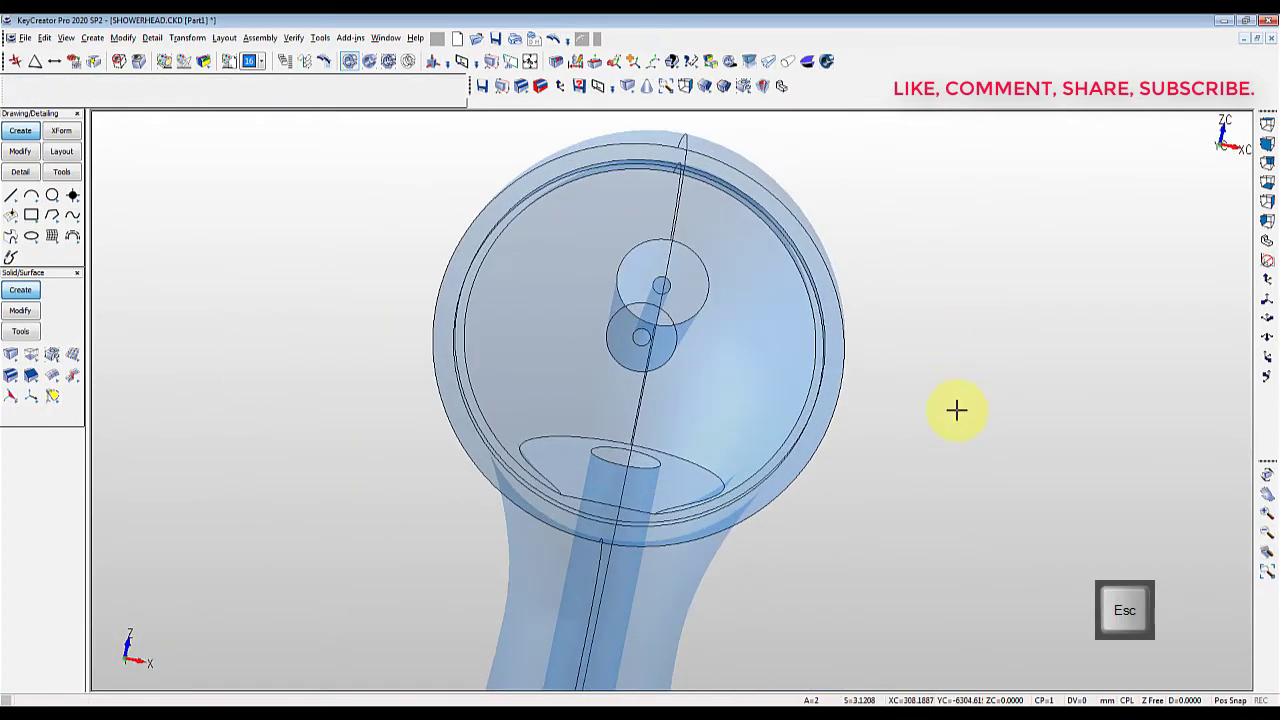
{"action": "left_click", "coordinate": [967, 422]}
{"action": "key", "text": "Return"}
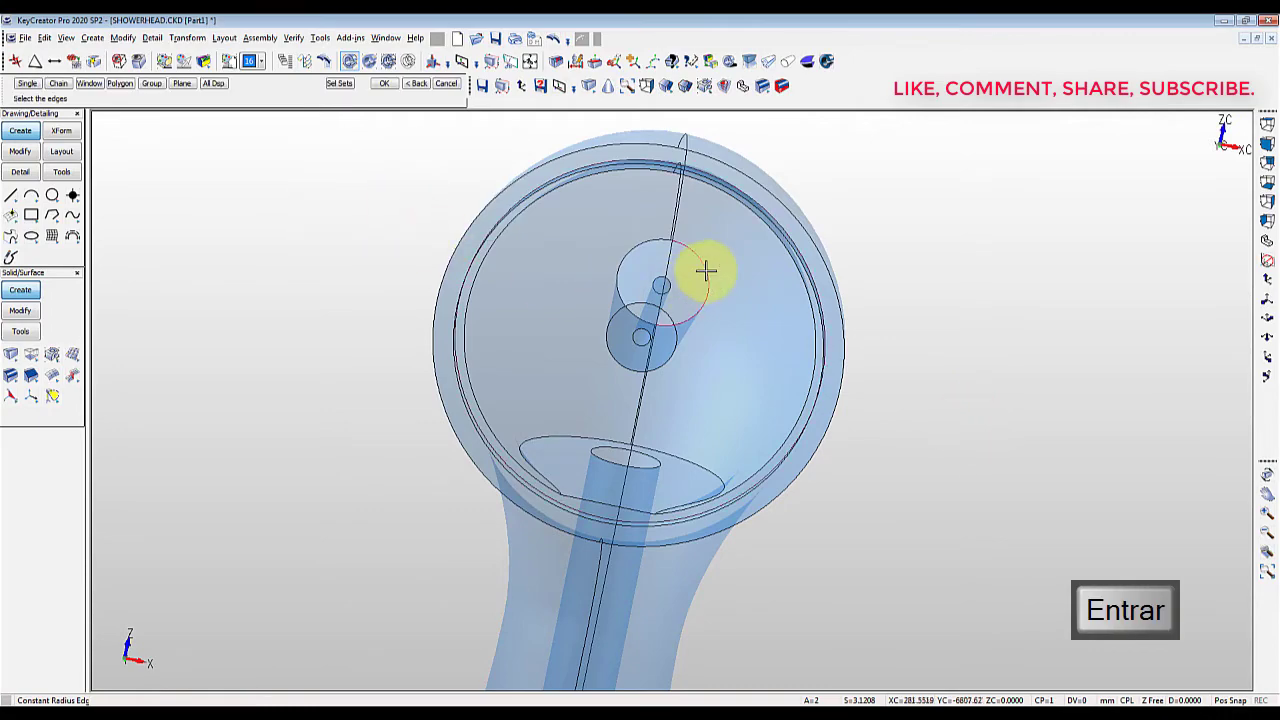
{"action": "left_click", "coordinate": [705, 271]}
{"action": "left_click", "coordinate": [623, 249]}
Step: Fillet the curved edges around the flat inner floor of the head, above the handle's bore
{"action": "left_click", "coordinate": [560, 432]}
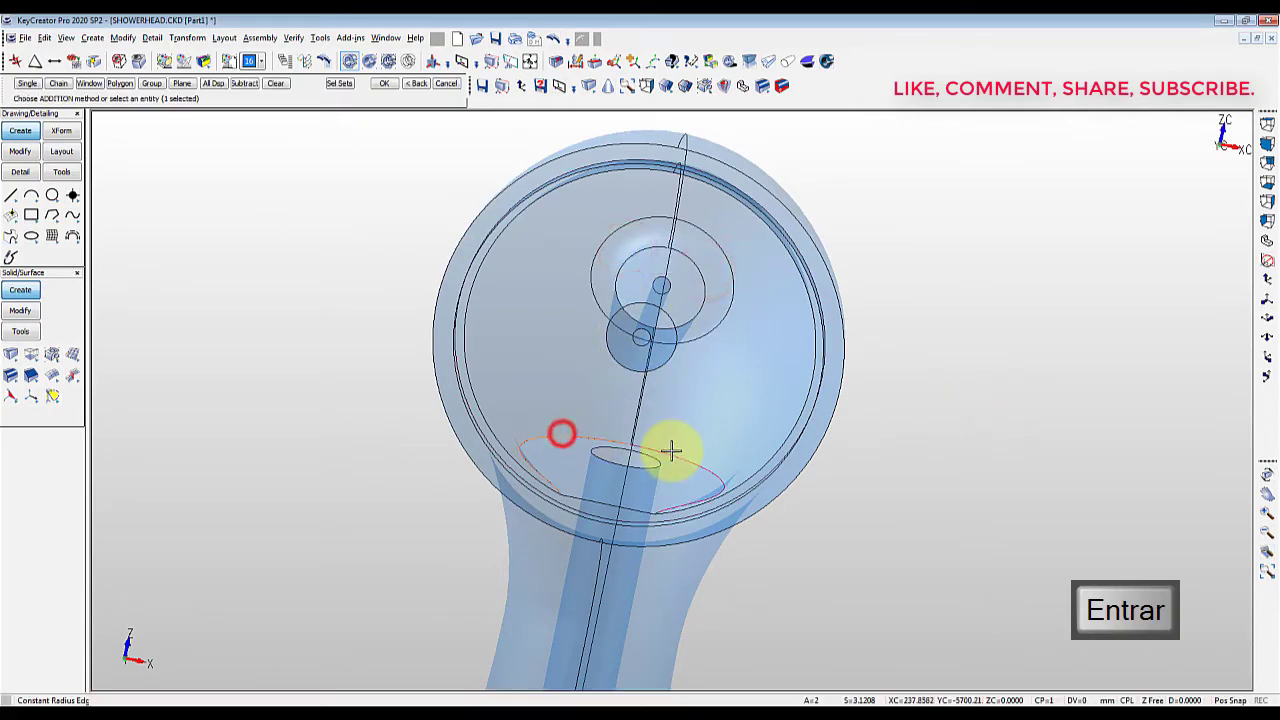
{"action": "left_click", "coordinate": [671, 449]}
{"action": "middle_click_drag", "start_coordinate": [791, 423], "coordinate": [826, 343]}
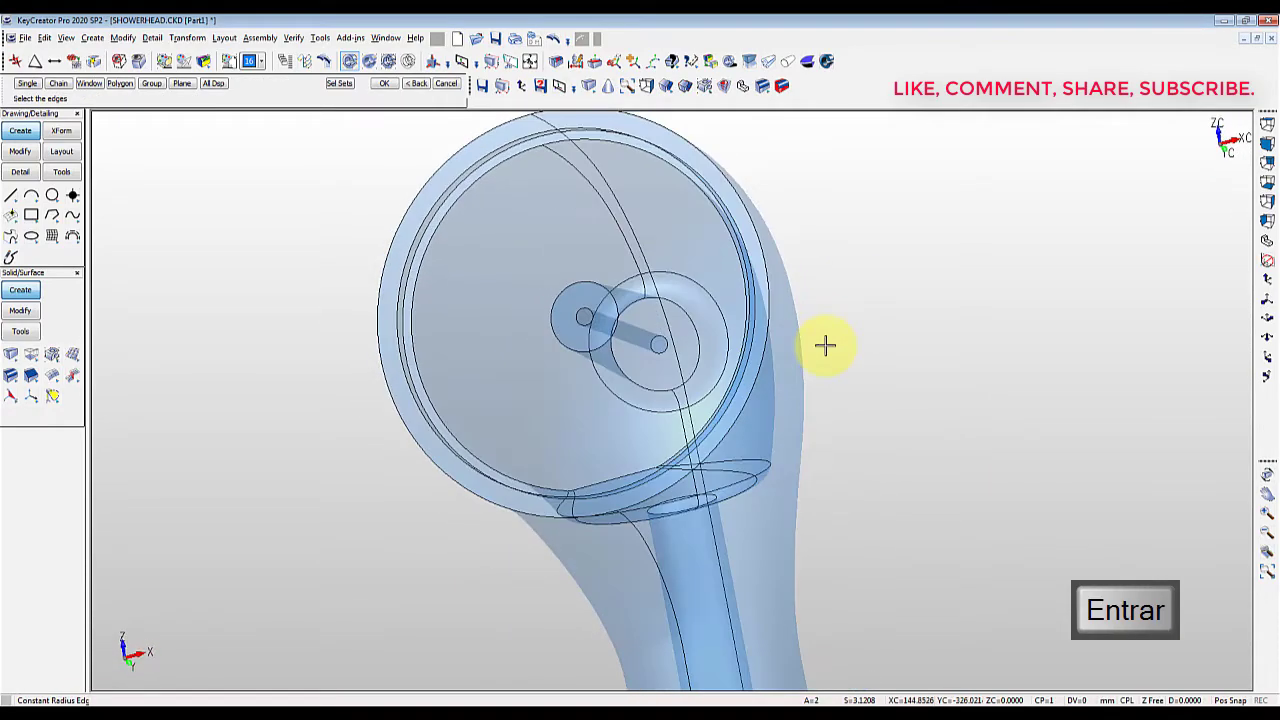
{"action": "key", "text": "alt+7"}
{"action": "key", "text": "Escape"}
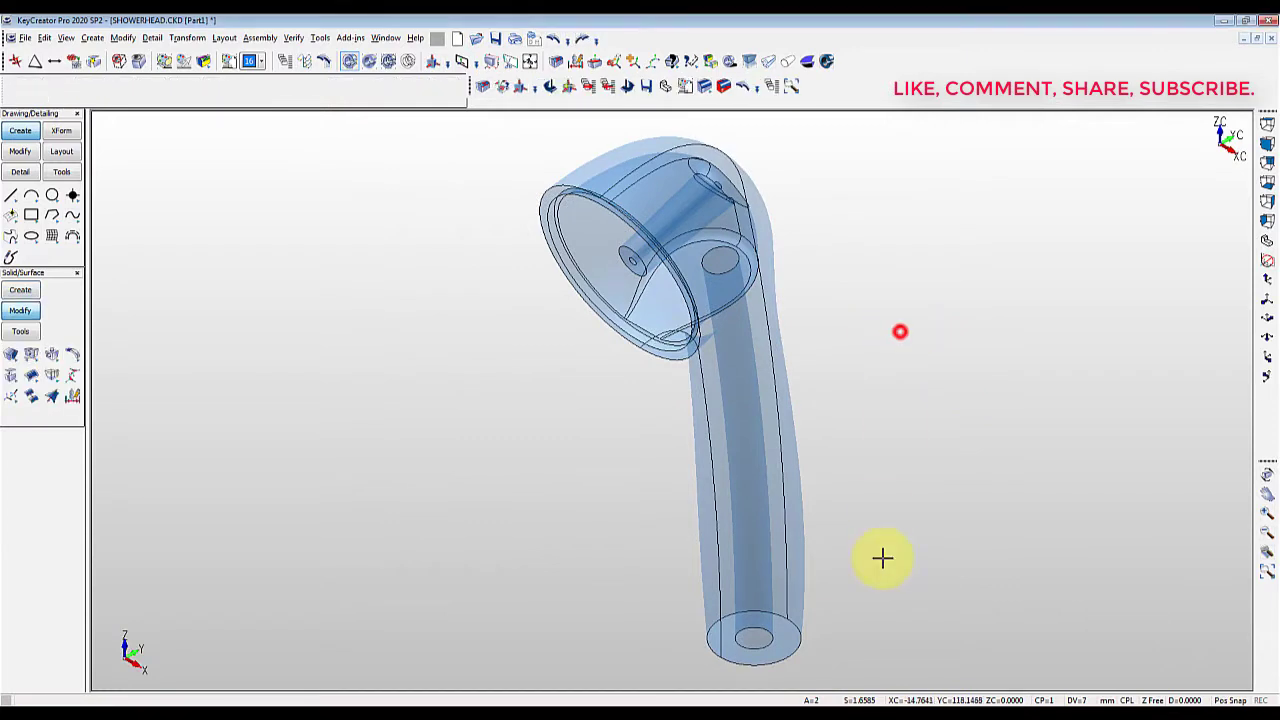
Step: Draw two concentric circles, diameters 17.5 and 20, centred on the handle's bottom face, following the ROSCA.JPG thread drawing
{"action": "middle_click_drag", "start_coordinate": [883, 557], "coordinate": [623, 334], "text": "shift"}
{"action": "scroll", "coordinate": [557, 400], "scroll_direction": "up", "scroll_amount": 5}
{"action": "left_click", "coordinate": [350, 710]}
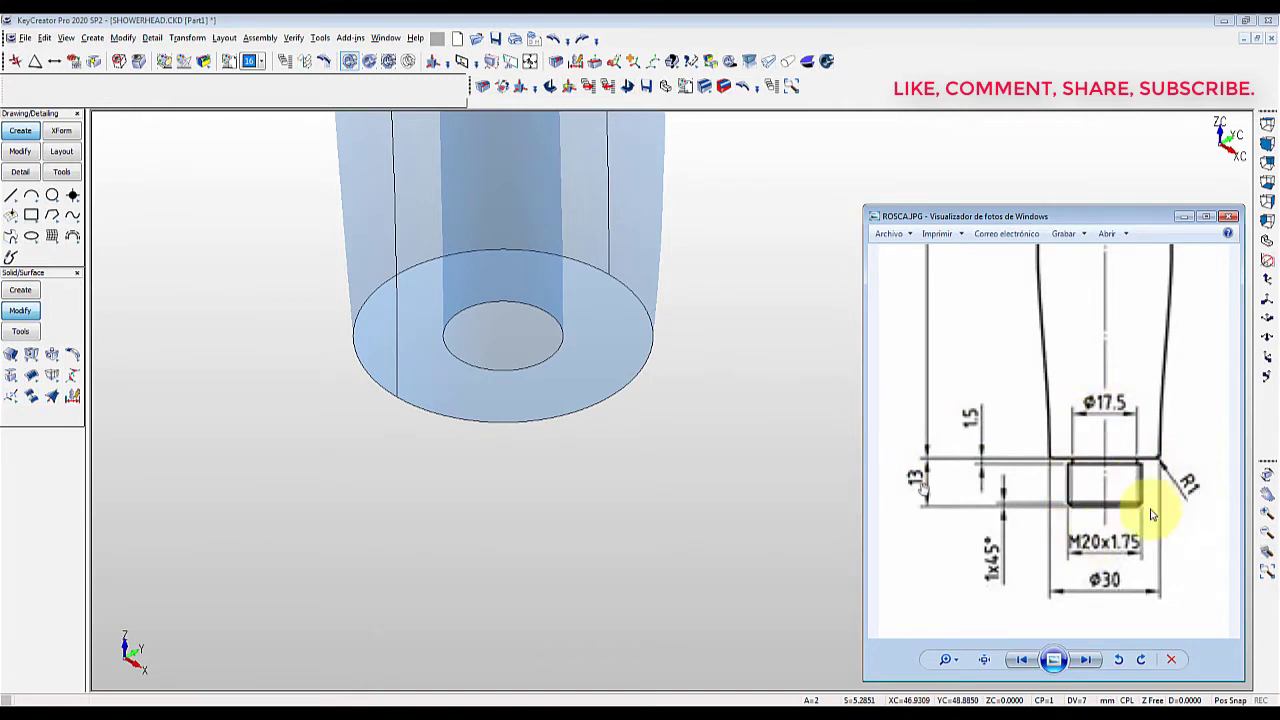
{"action": "left_click", "coordinate": [896, 168]}
{"action": "middle_click_drag", "start_coordinate": [637, 506], "coordinate": [748, 556], "text": "shift"}
{"action": "key", "text": "Escape"}
{"action": "left_click", "coordinate": [953, 458], "text": "ctrl"}
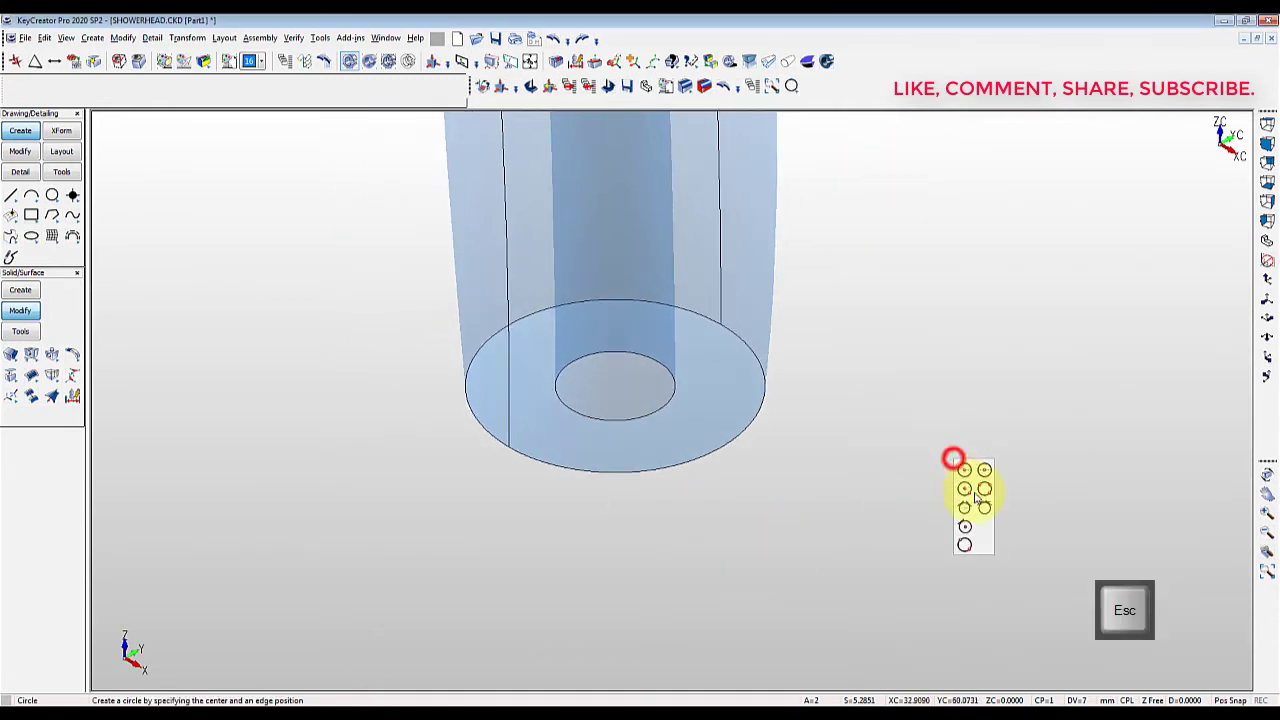
{"action": "left_click", "coordinate": [985, 470]}
{"action": "key", "text": "Return"}
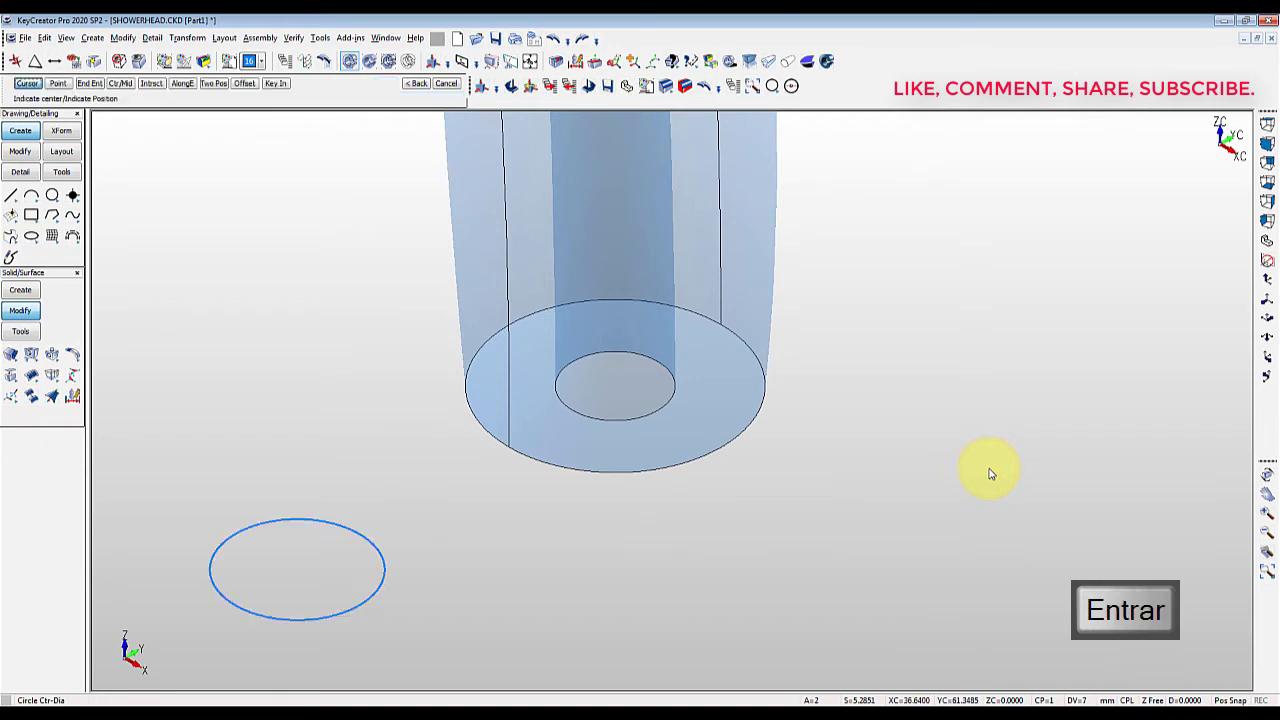
{"action": "key", "text": "F10"}
{"action": "key", "text": "Return"}
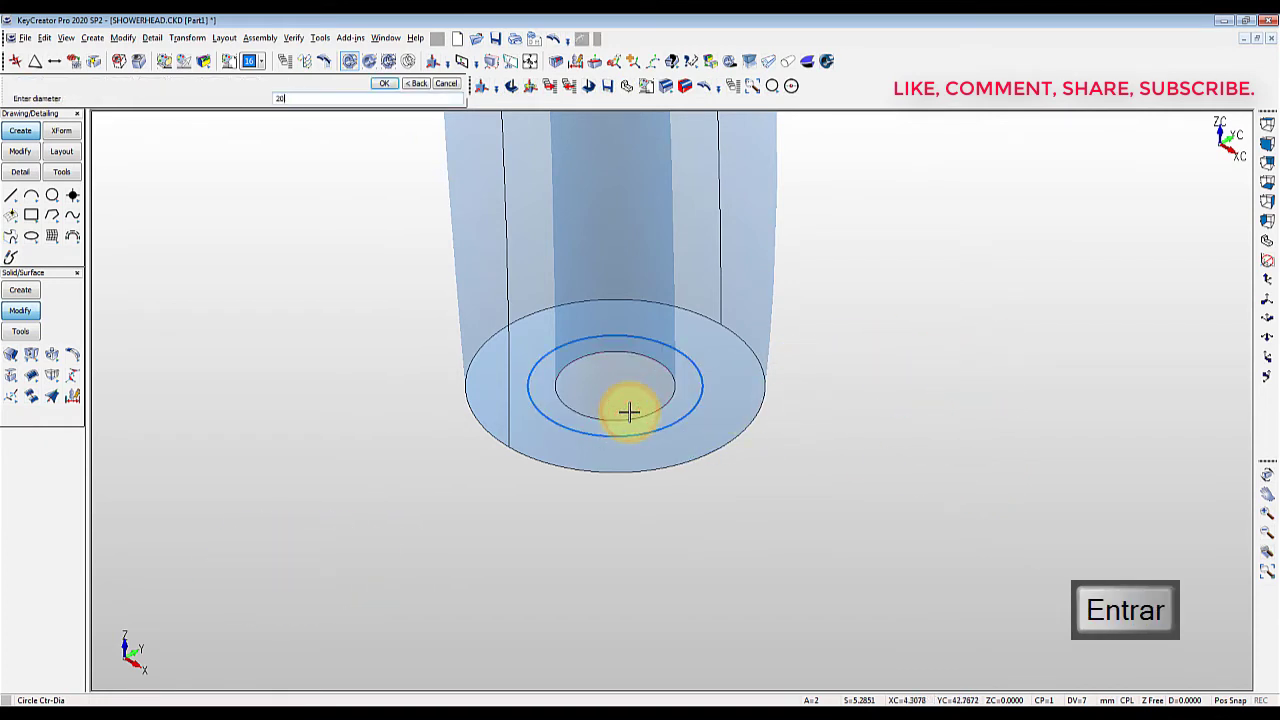
{"action": "left_click", "coordinate": [632, 415]}
{"action": "key", "text": "Escape"}
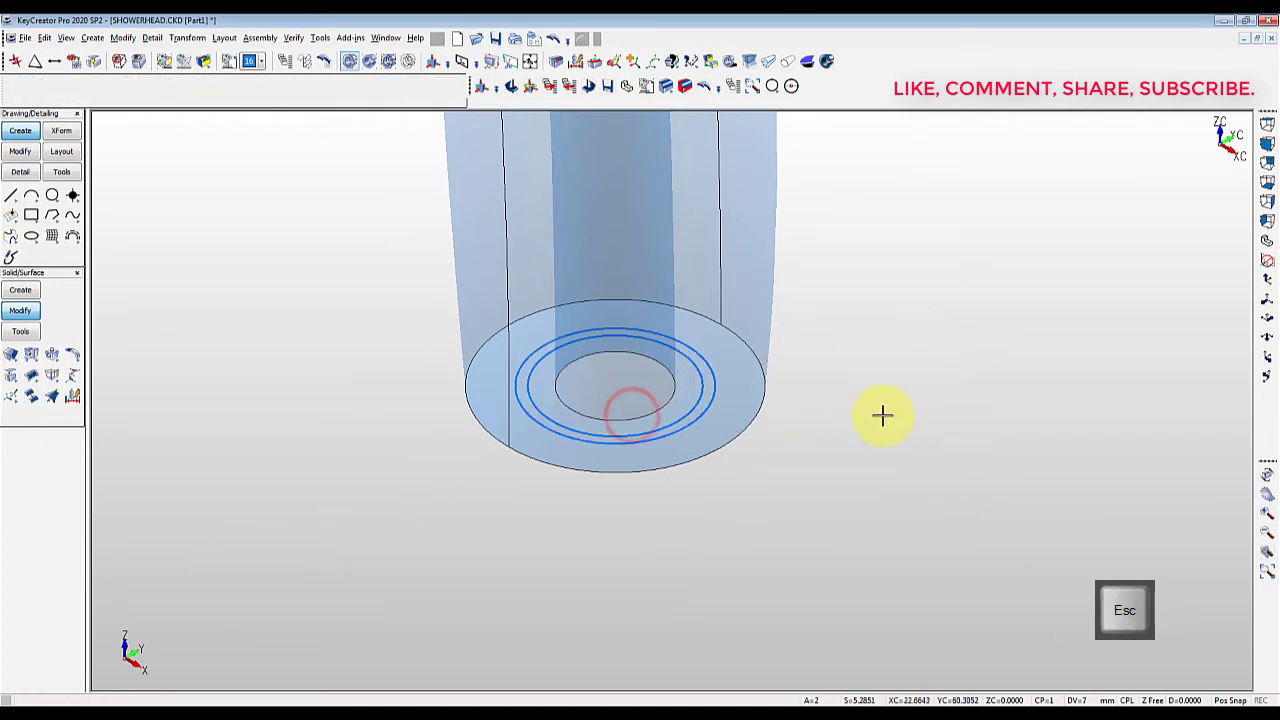
Step: Extend the handle's bottom face downward with a 13 mm blind boss from the 20 mm circle
{"action": "right_click", "coordinate": [307, 334]}
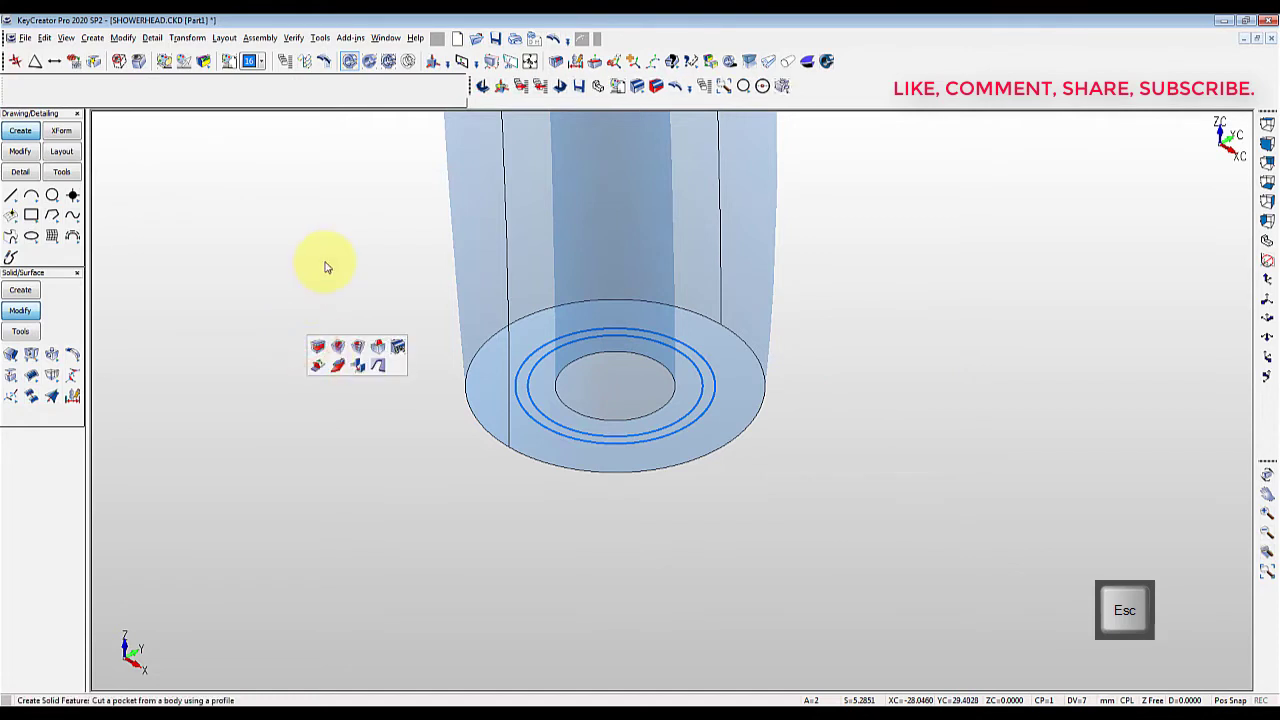
{"action": "left_click", "coordinate": [380, 344]}
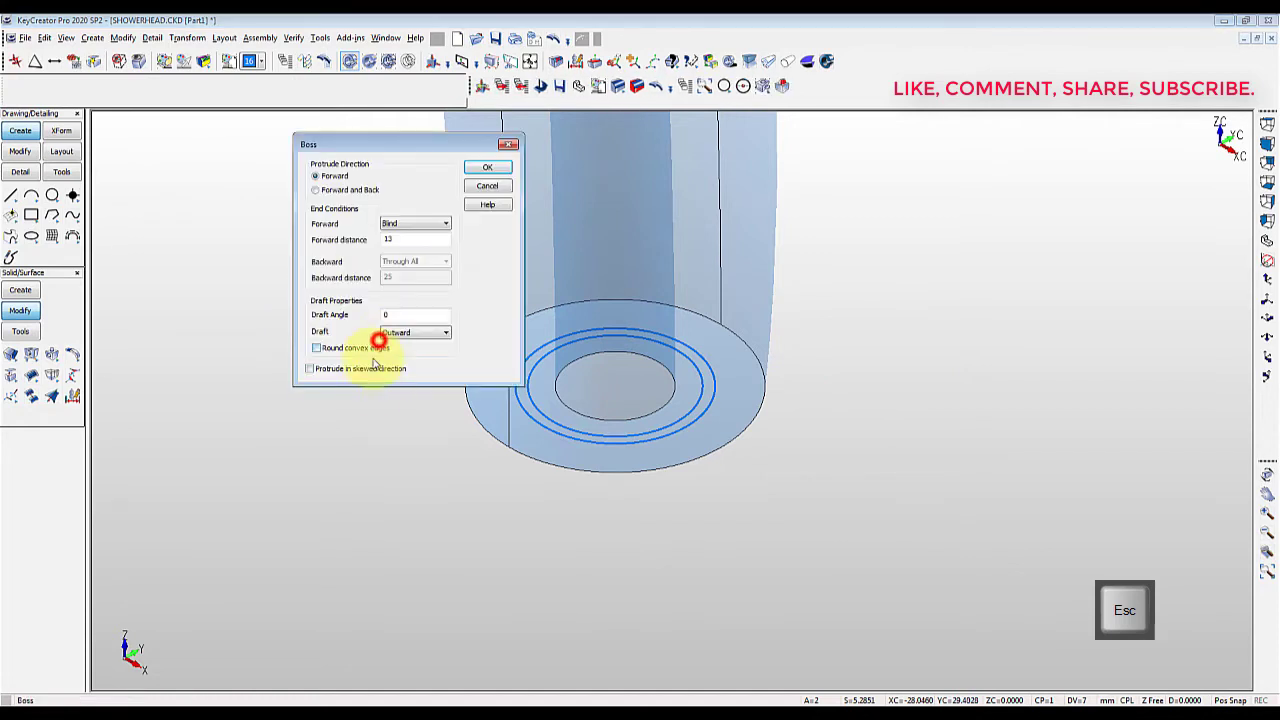
{"action": "double_click", "coordinate": [405, 238]}
{"action": "left_click", "coordinate": [487, 167]}
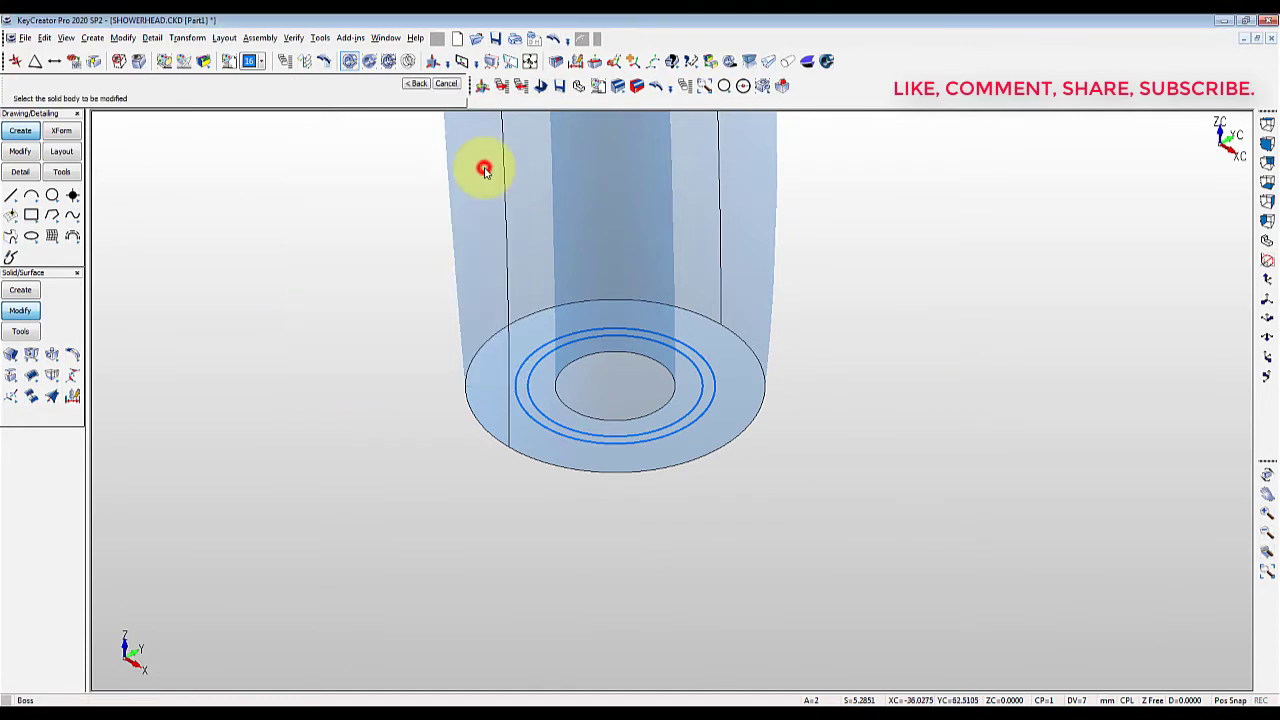
{"action": "left_click", "coordinate": [714, 372]}
{"action": "left_click", "coordinate": [662, 410]}
{"action": "key", "text": "Return"}
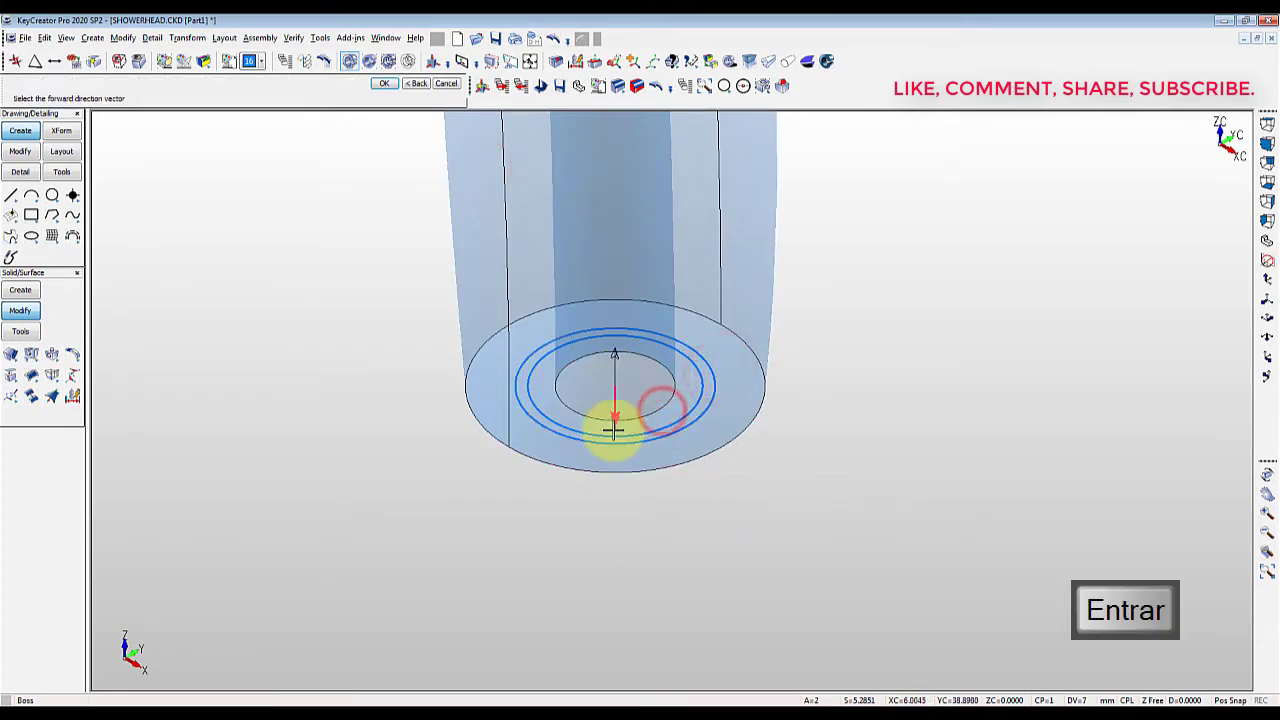
{"action": "left_click", "coordinate": [609, 428]}
{"action": "key", "text": "Escape"}
{"action": "middle_click_drag", "start_coordinate": [642, 586], "coordinate": [806, 403]}
{"action": "scroll", "coordinate": [687, 526], "scroll_direction": "down", "scroll_amount": 1}
{"action": "scroll", "coordinate": [732, 415], "scroll_direction": "up", "scroll_amount": 4}
{"action": "left_click", "coordinate": [256, 258]}
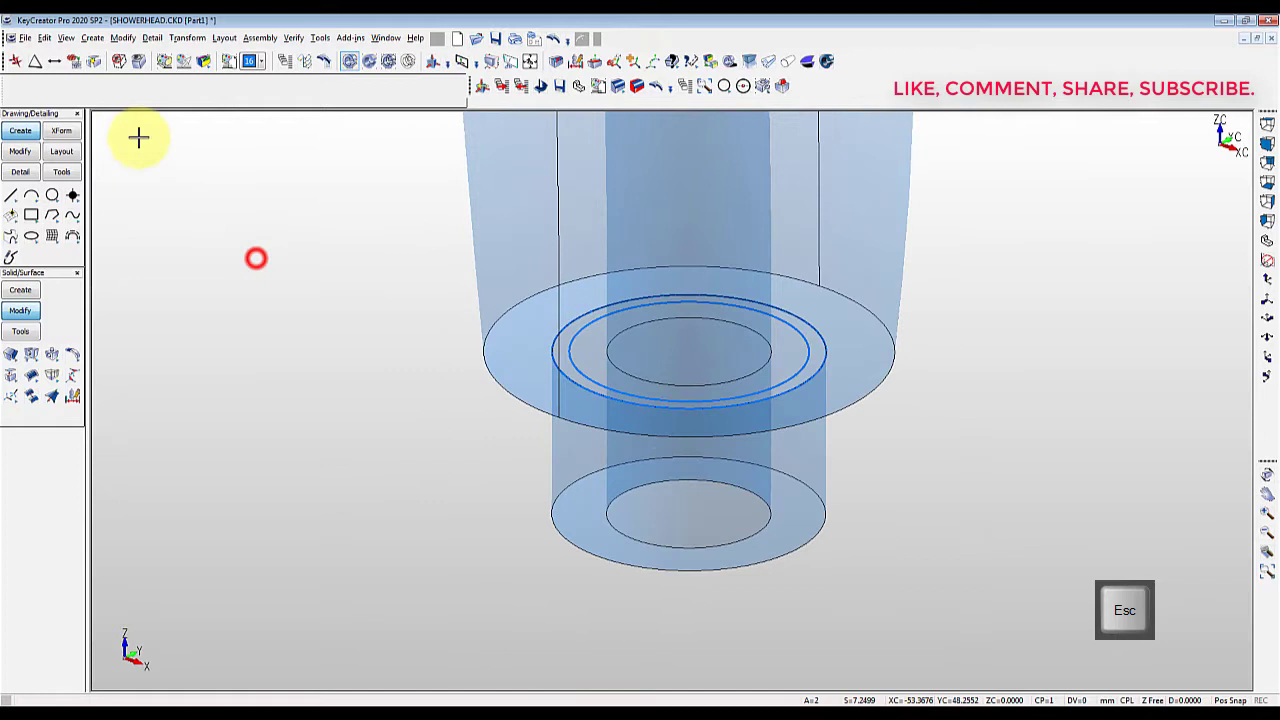
Step: Cut a 1.5 mm deep blind pocket forward down the threaded end, removing the material outside the 17.5 mm circle
{"action": "left_click", "coordinate": [208, 193]}
{"action": "left_click", "coordinate": [241, 204]}
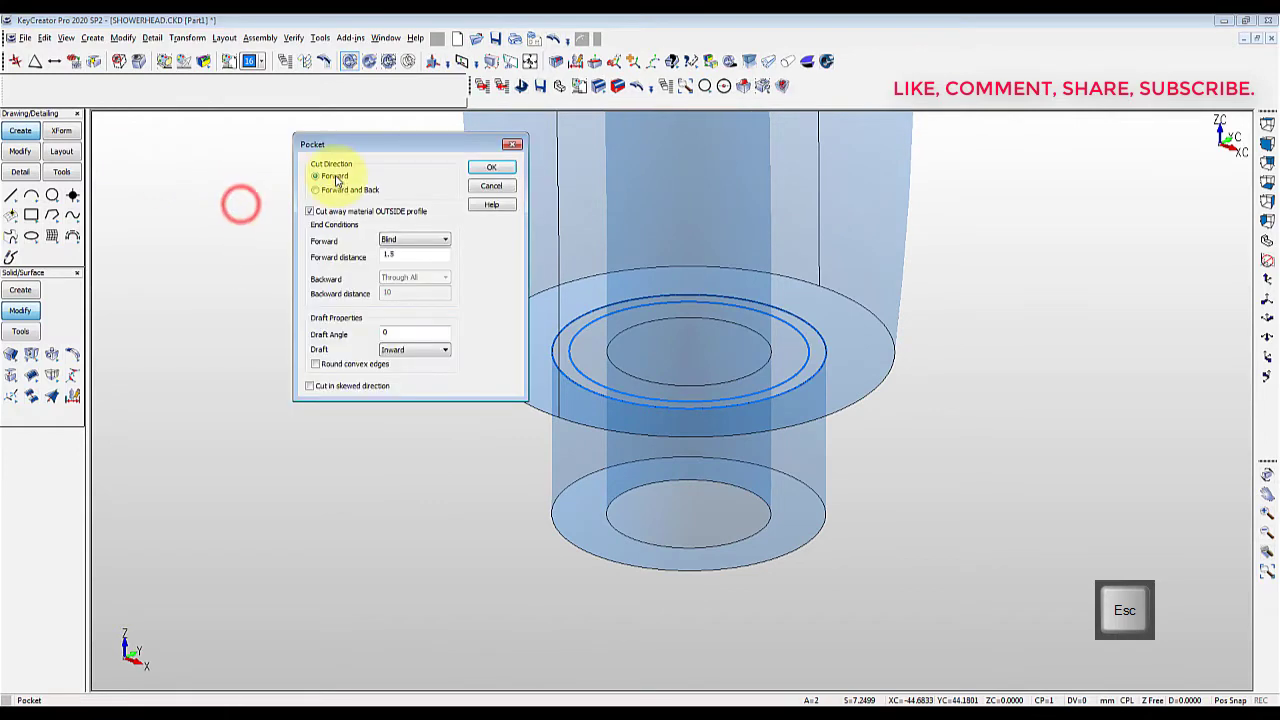
{"action": "left_click", "coordinate": [336, 176]}
{"action": "left_click", "coordinate": [414, 243]}
{"action": "left_click", "coordinate": [398, 253]}
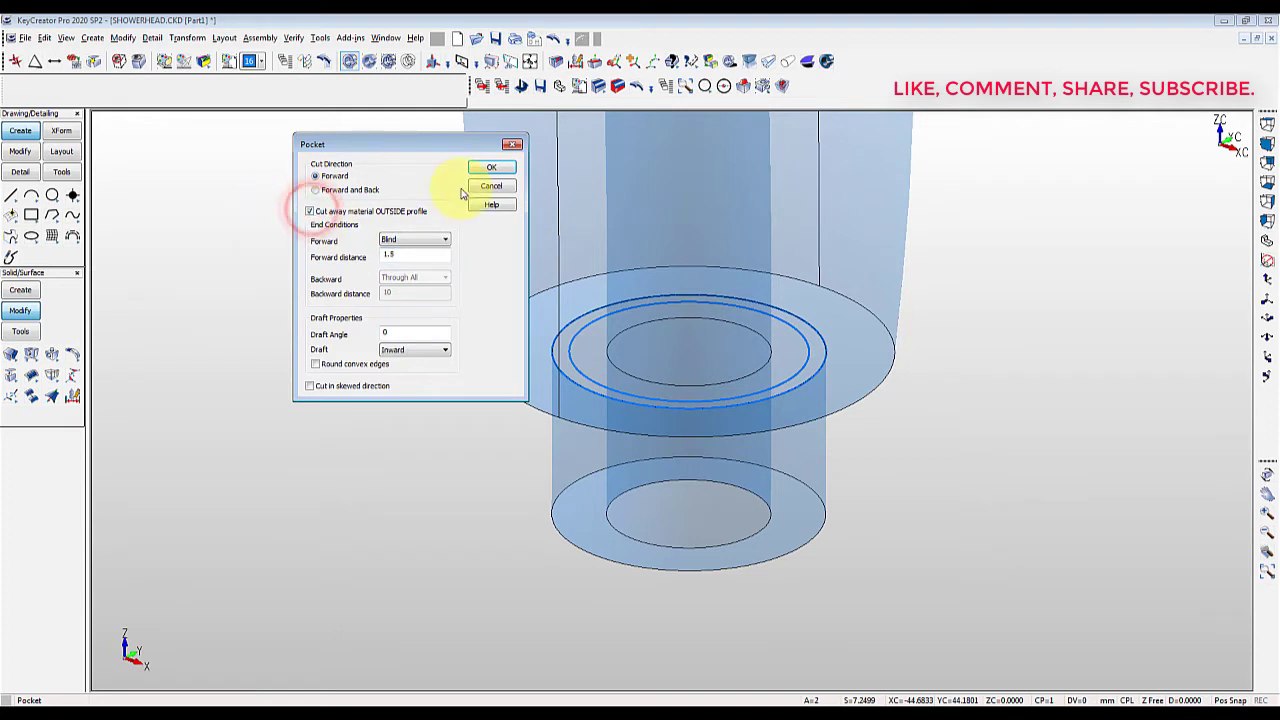
{"action": "left_click", "coordinate": [491, 167]}
{"action": "left_click", "coordinate": [580, 334]}
{"action": "key", "text": "Return"}
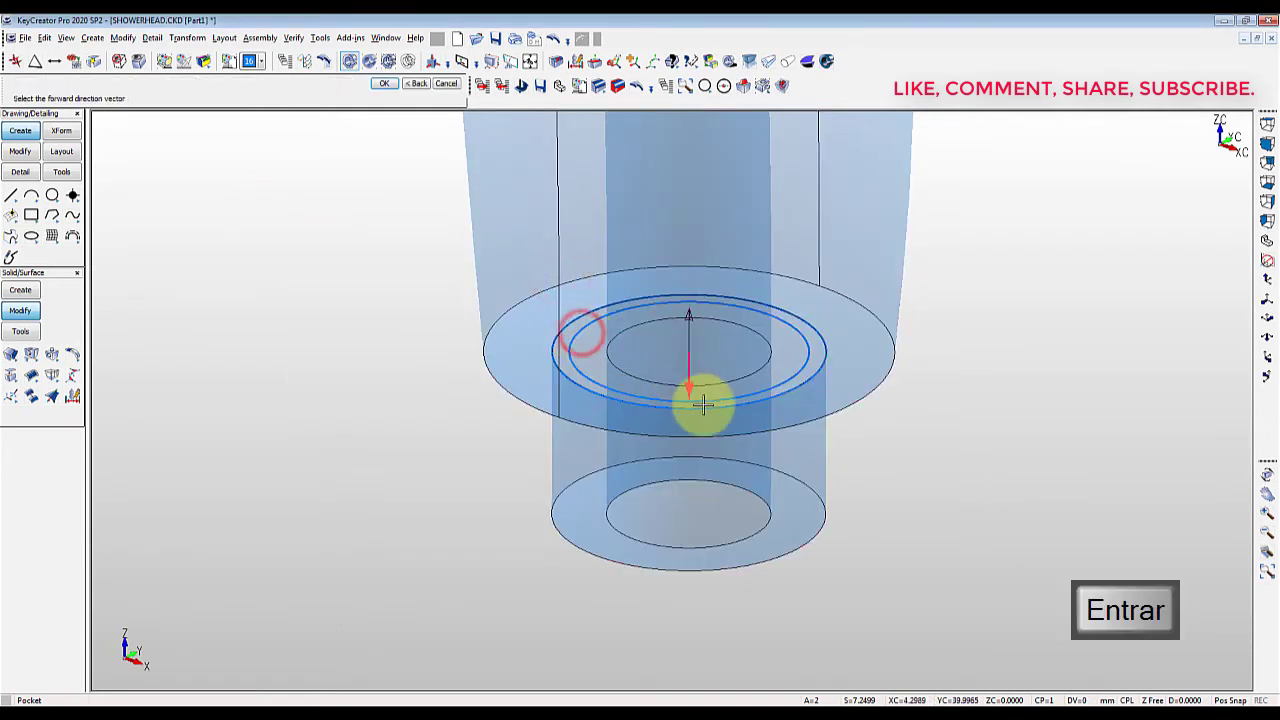
{"action": "left_click", "coordinate": [691, 388]}
{"action": "key", "text": "Escape"}
Step: Move the two concentric construction circles at the handle's bottom face to another level
{"action": "key", "text": "ctrl+b"}
{"action": "key", "text": "F3"}
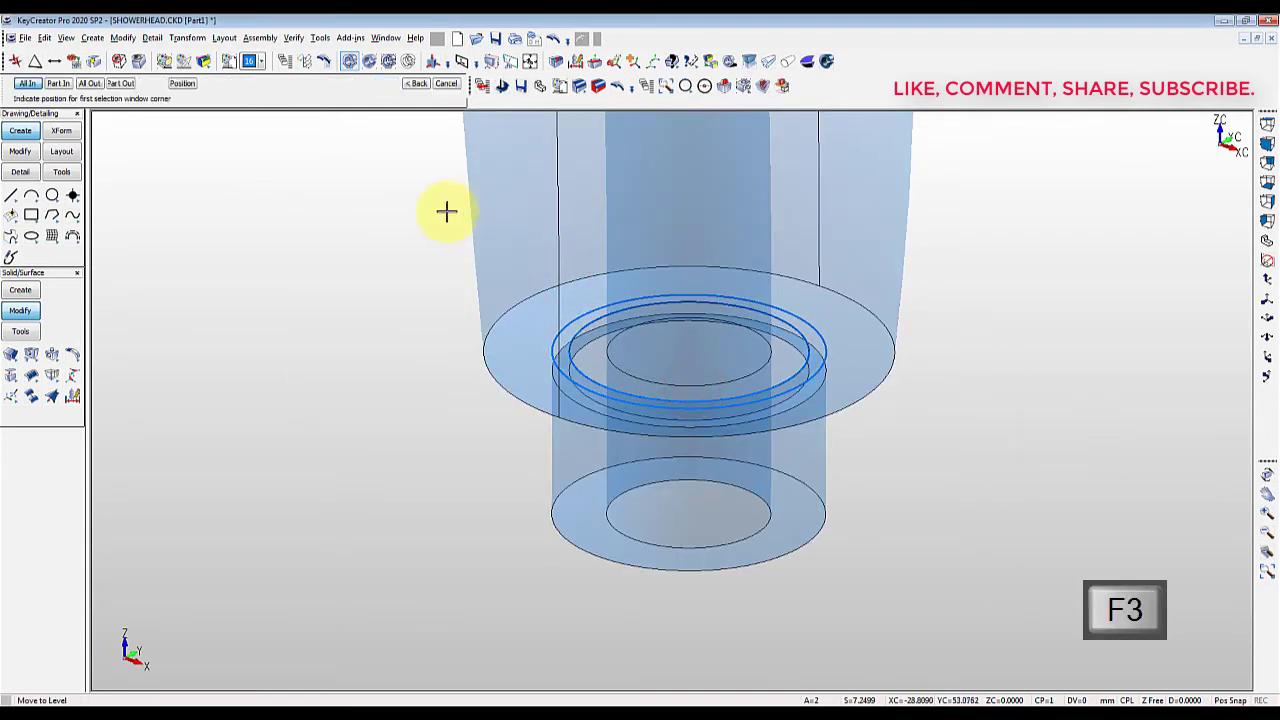
{"action": "left_click", "coordinate": [407, 226]}
{"action": "key", "text": "Return"}
{"action": "key", "text": "Escape"}
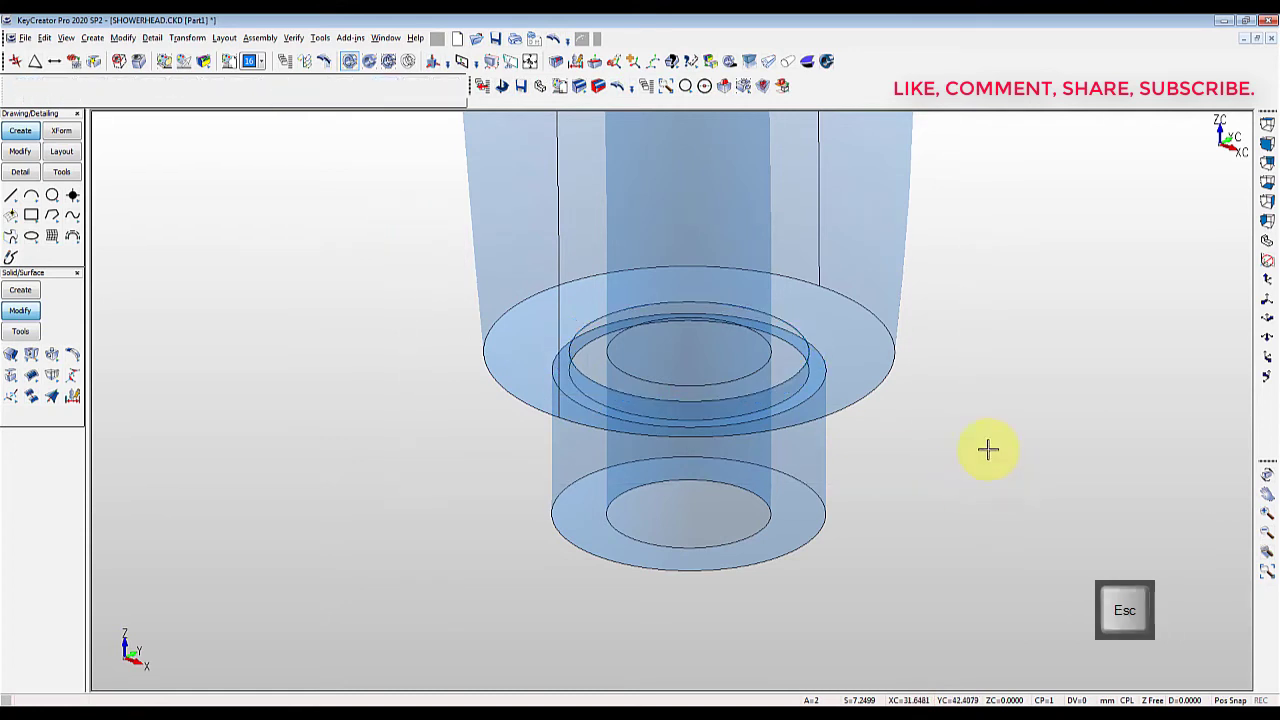
Step: Apply a constant-radius fillet to the outer edges around the handle's bottom face
{"action": "left_click", "coordinate": [976, 365]}
{"action": "left_click", "coordinate": [981, 371]}
{"action": "key", "text": "Return"}
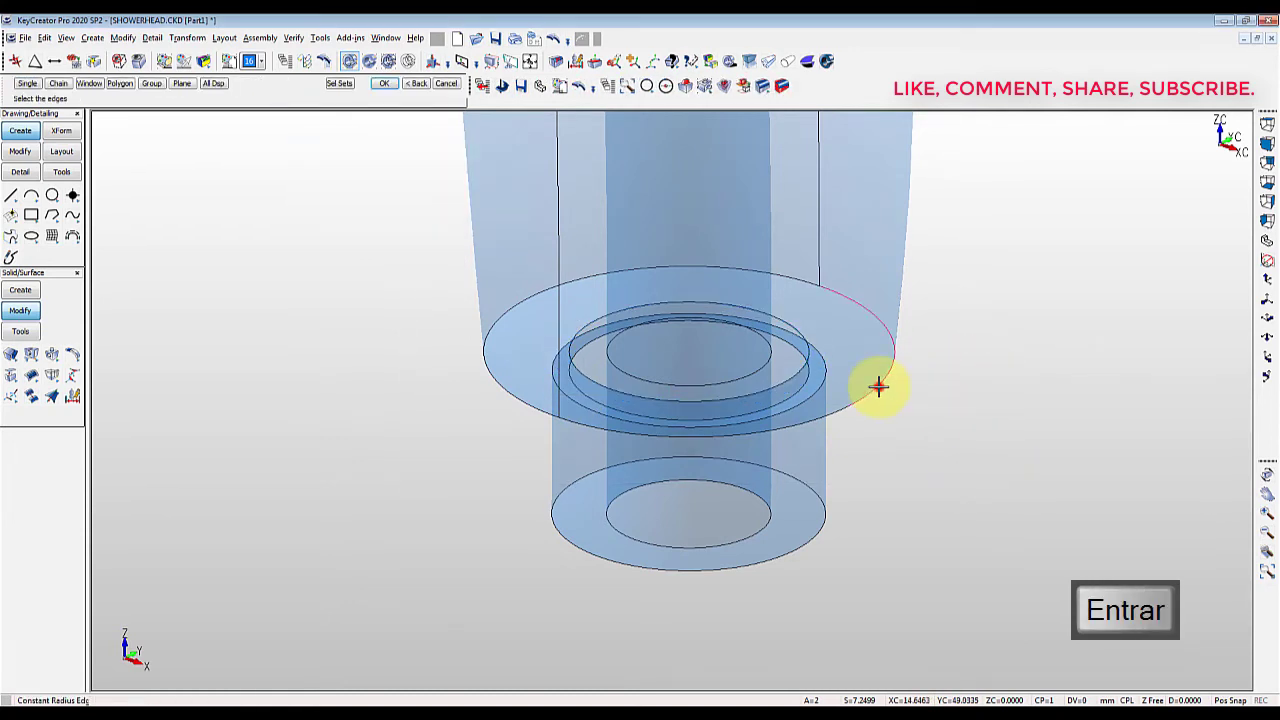
{"action": "left_click", "coordinate": [878, 386]}
{"action": "left_click", "coordinate": [796, 277]}
{"action": "left_click", "coordinate": [576, 425]}
{"action": "key", "text": "Return"}
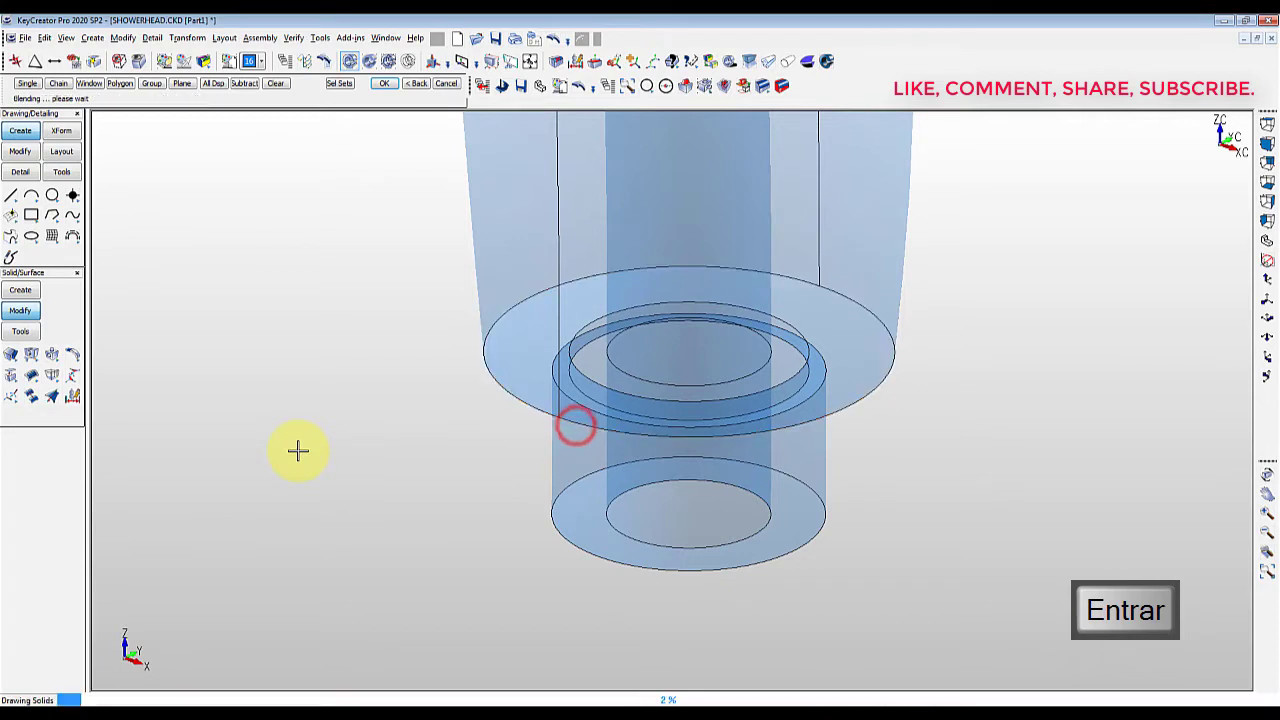
{"action": "key", "text": "Escape"}
Step: Chamfer the outer bottom edge of the threaded end with length 1 mm and angle 45 degrees
{"action": "left_click", "coordinate": [20, 290]}
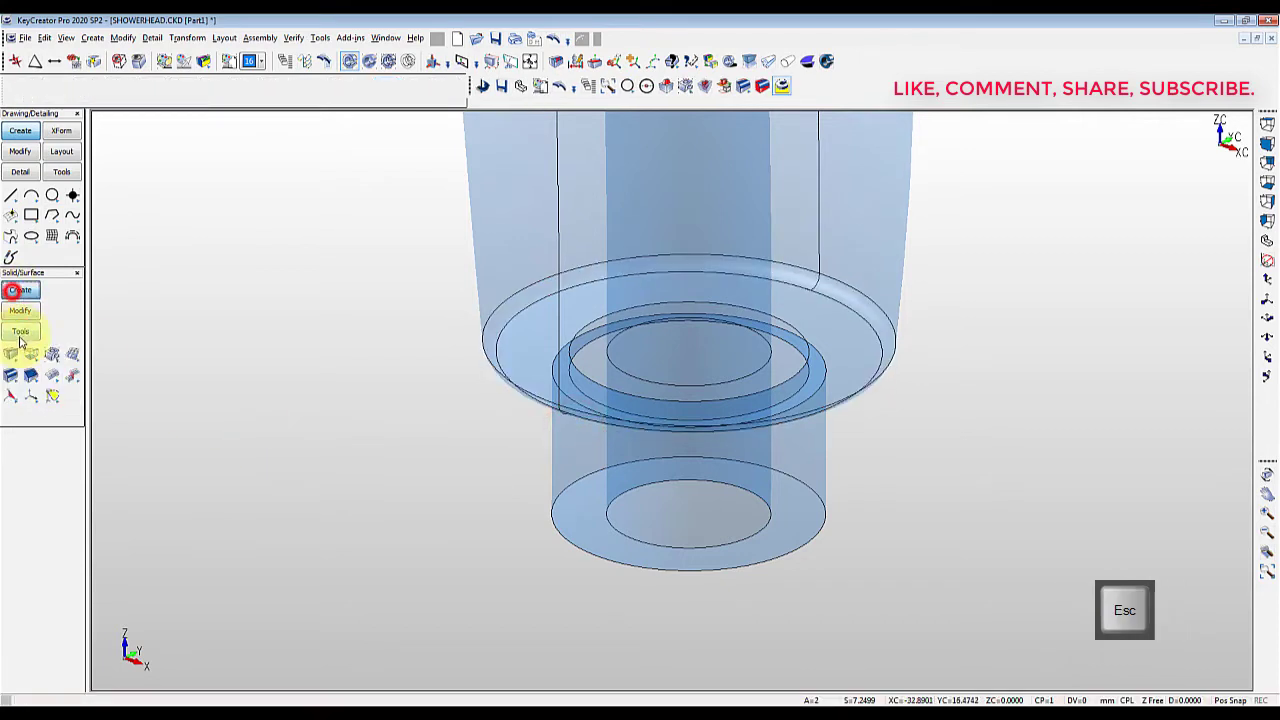
{"action": "left_click", "coordinate": [31, 375]}
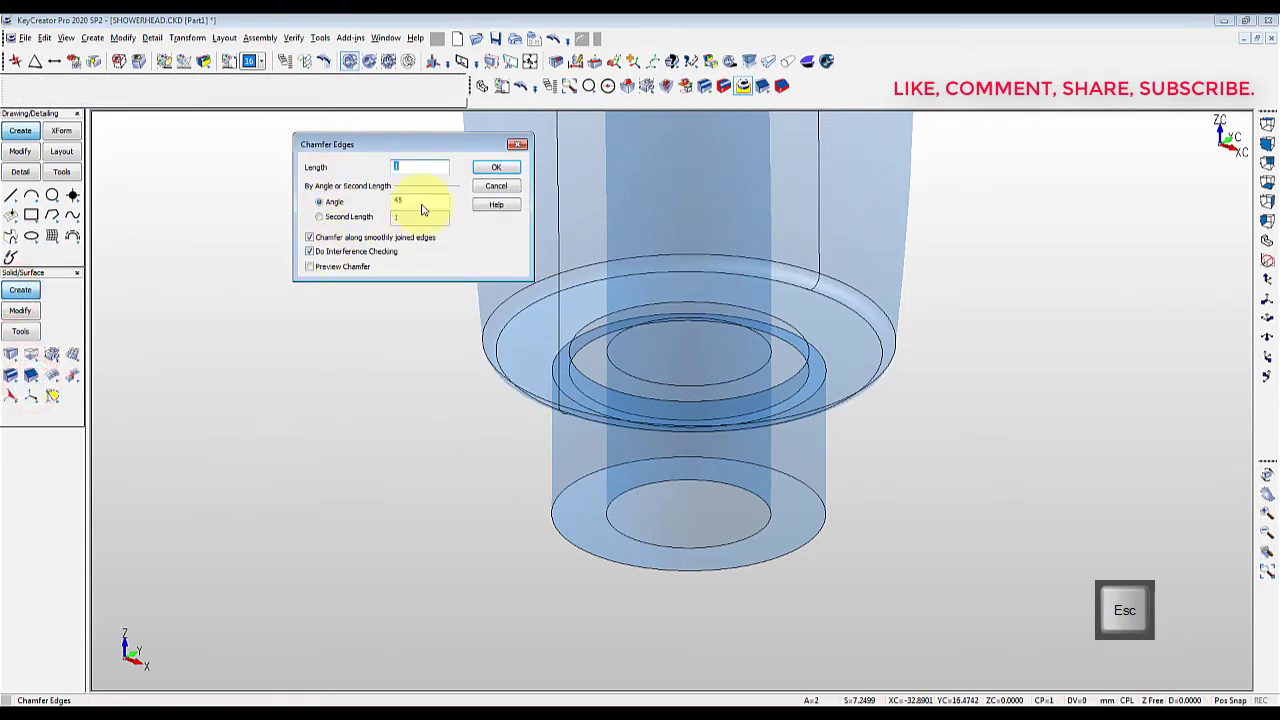
{"action": "left_click", "coordinate": [496, 167]}
{"action": "left_click", "coordinate": [551, 522]}
{"action": "key", "text": "Return"}
{"action": "key", "text": "Escape"}
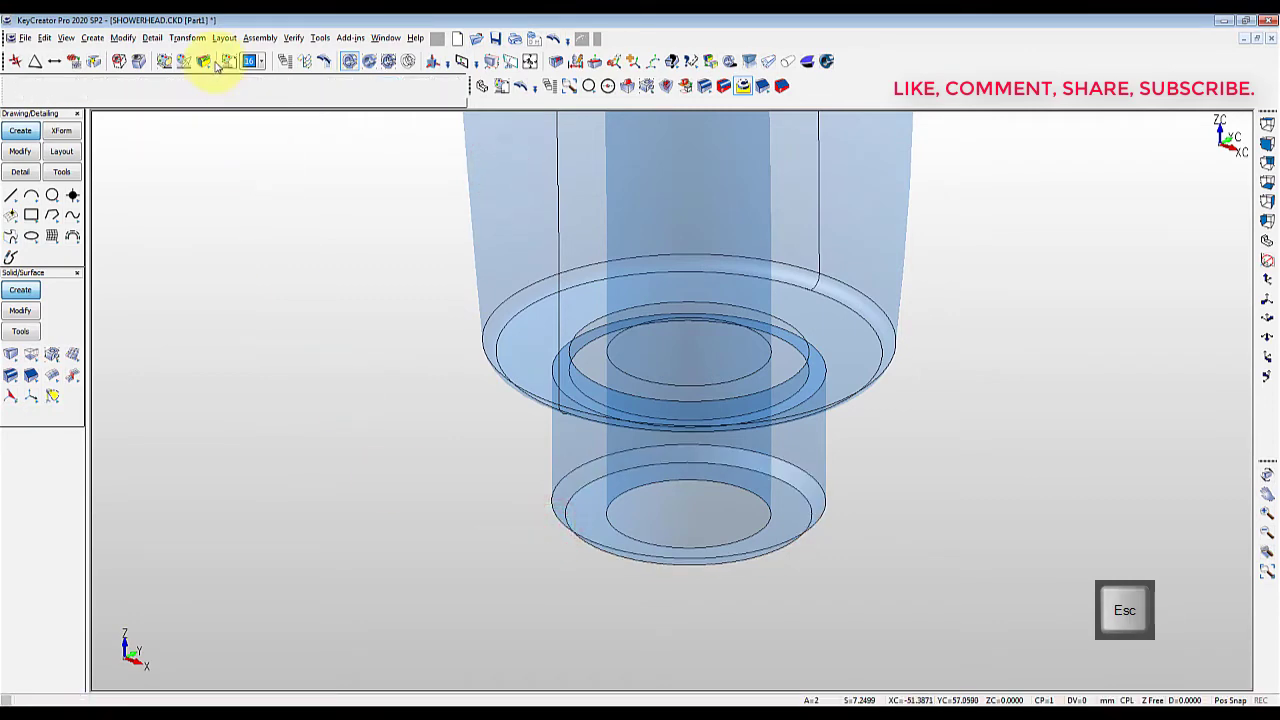
Step: Recolour the showerhead solid with colour 64 and make the whole body opaque
{"action": "left_click", "coordinate": [180, 62]}
{"action": "left_click", "coordinate": [212, 220]}
{"action": "left_click", "coordinate": [510, 260]}
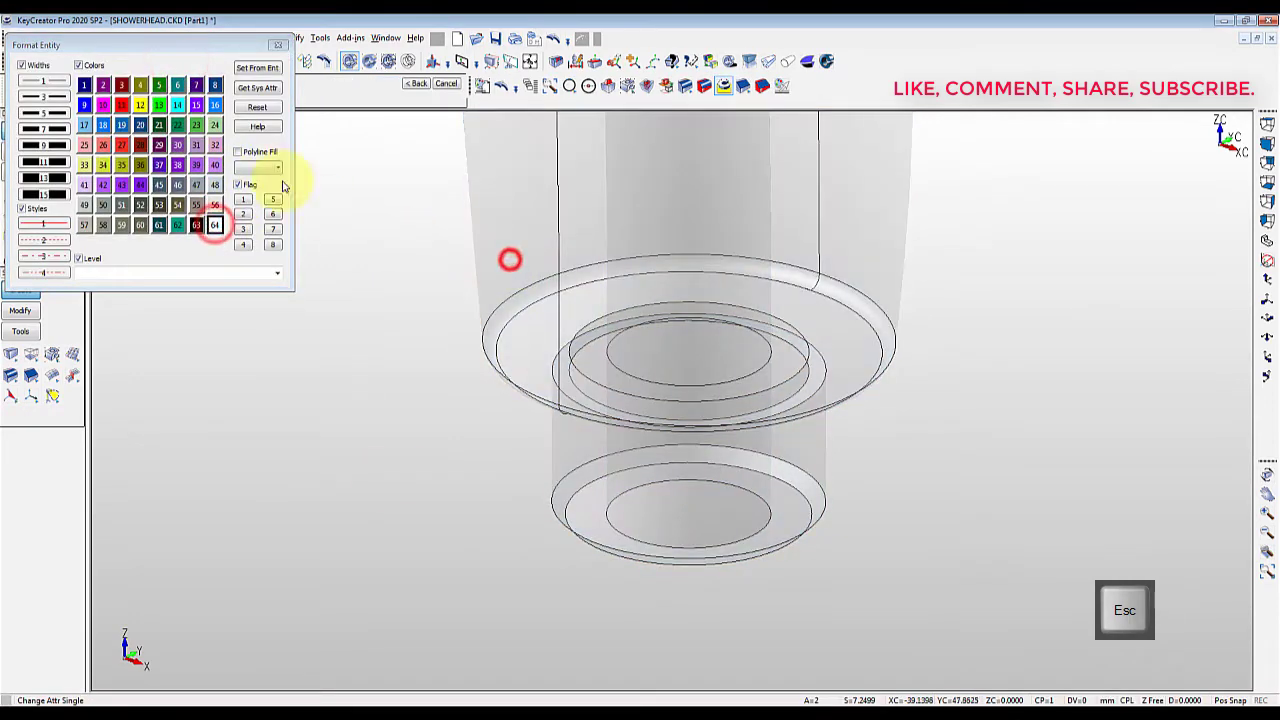
{"action": "key", "text": "alt+7"}
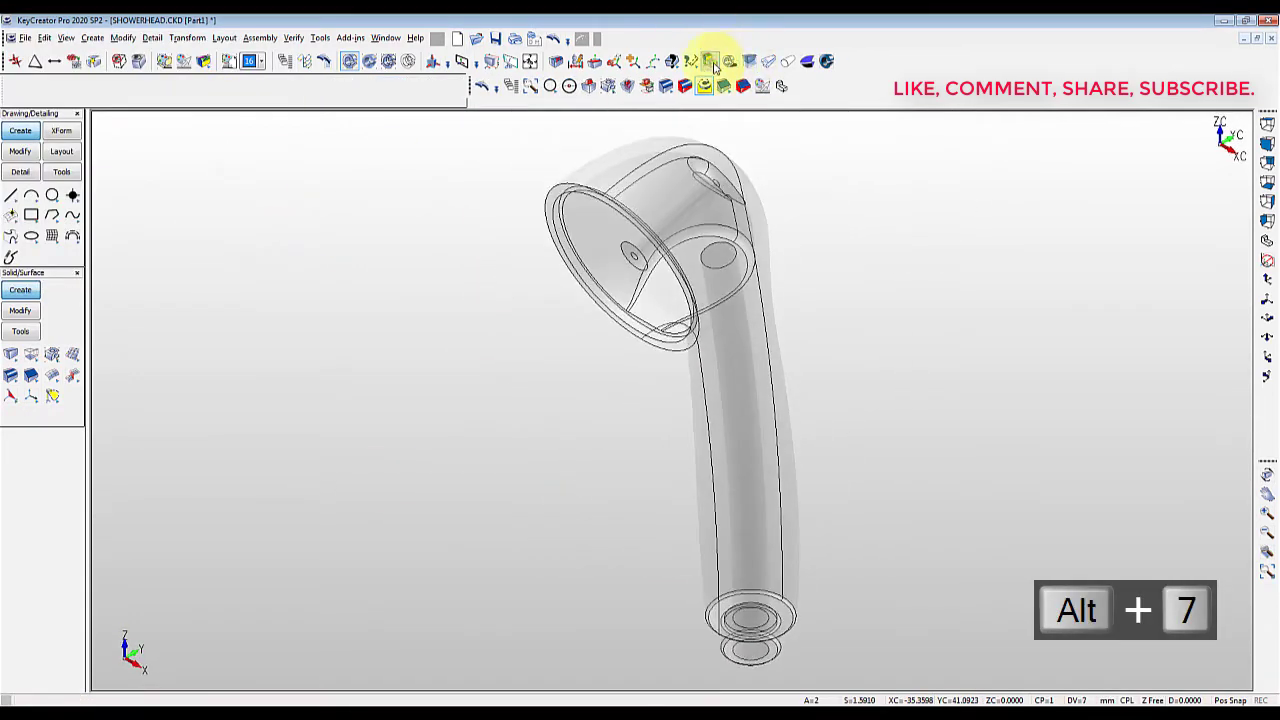
{"action": "left_click", "coordinate": [710, 62]}
{"action": "key", "text": "Return"}
{"action": "left_click", "coordinate": [689, 238]}
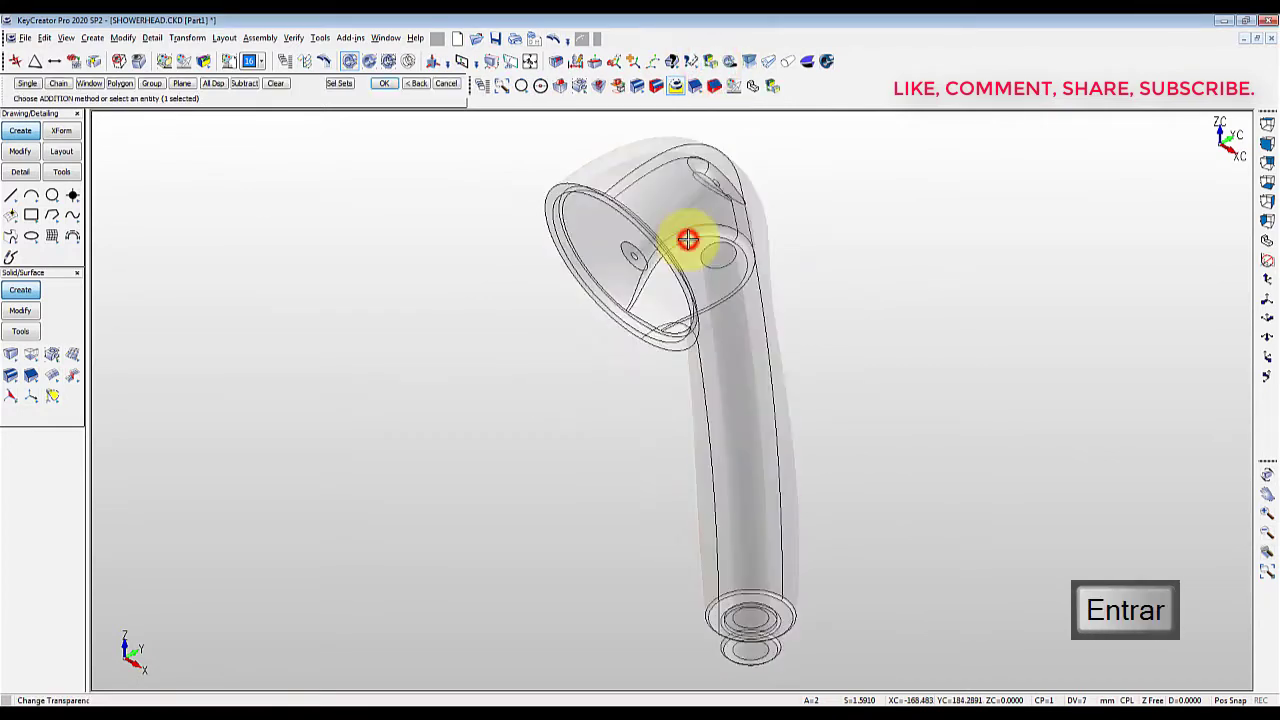
{"action": "key", "text": "Escape"}
Step: Display the showerhead with the chrome01.jpg environment map and inspect its head and handle
{"action": "left_click", "coordinate": [806, 62]}
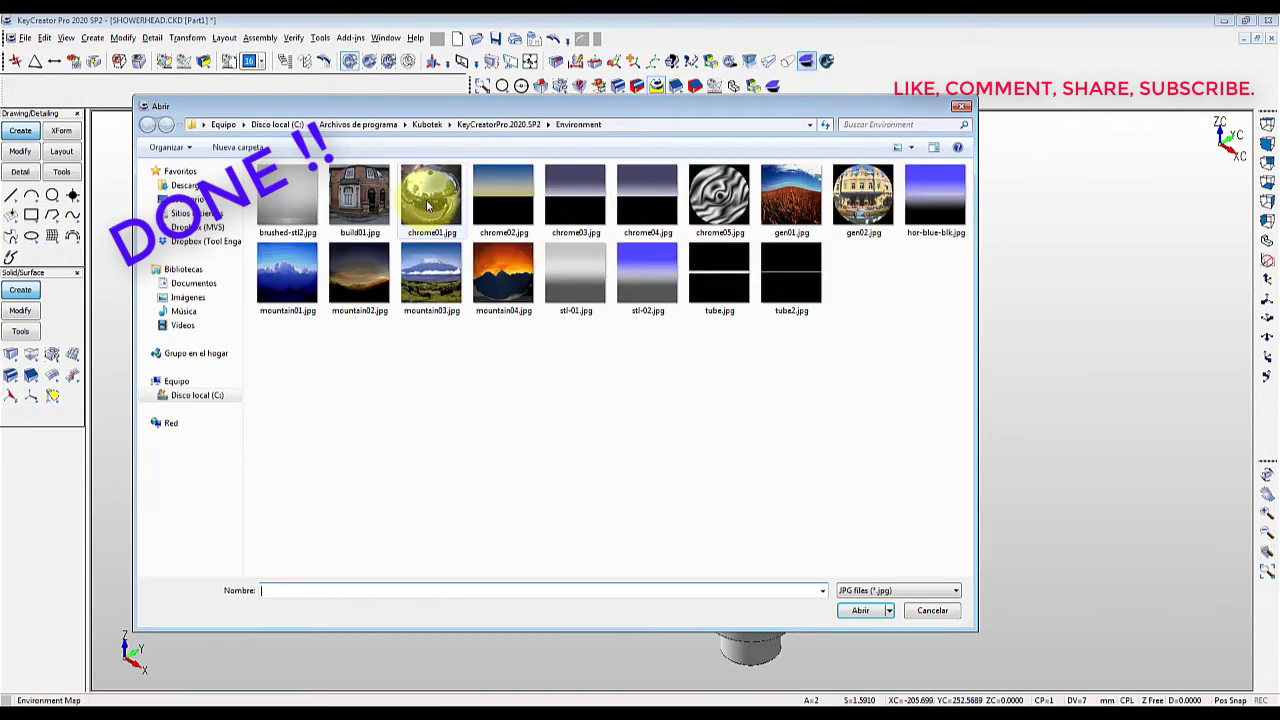
{"action": "left_click", "coordinate": [427, 205]}
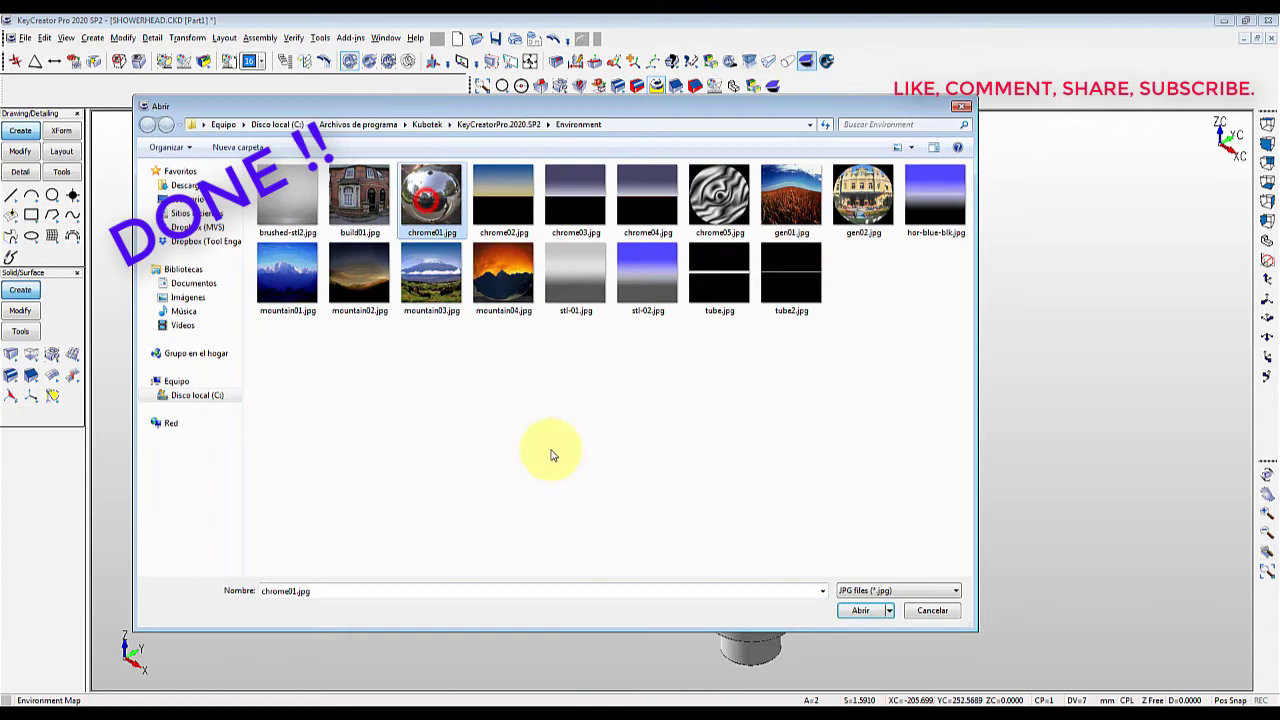
{"action": "left_click", "coordinate": [860, 610]}
{"action": "middle_click_drag", "start_coordinate": [606, 508], "coordinate": [1063, 377]}
{"action": "key", "text": "alt+7"}
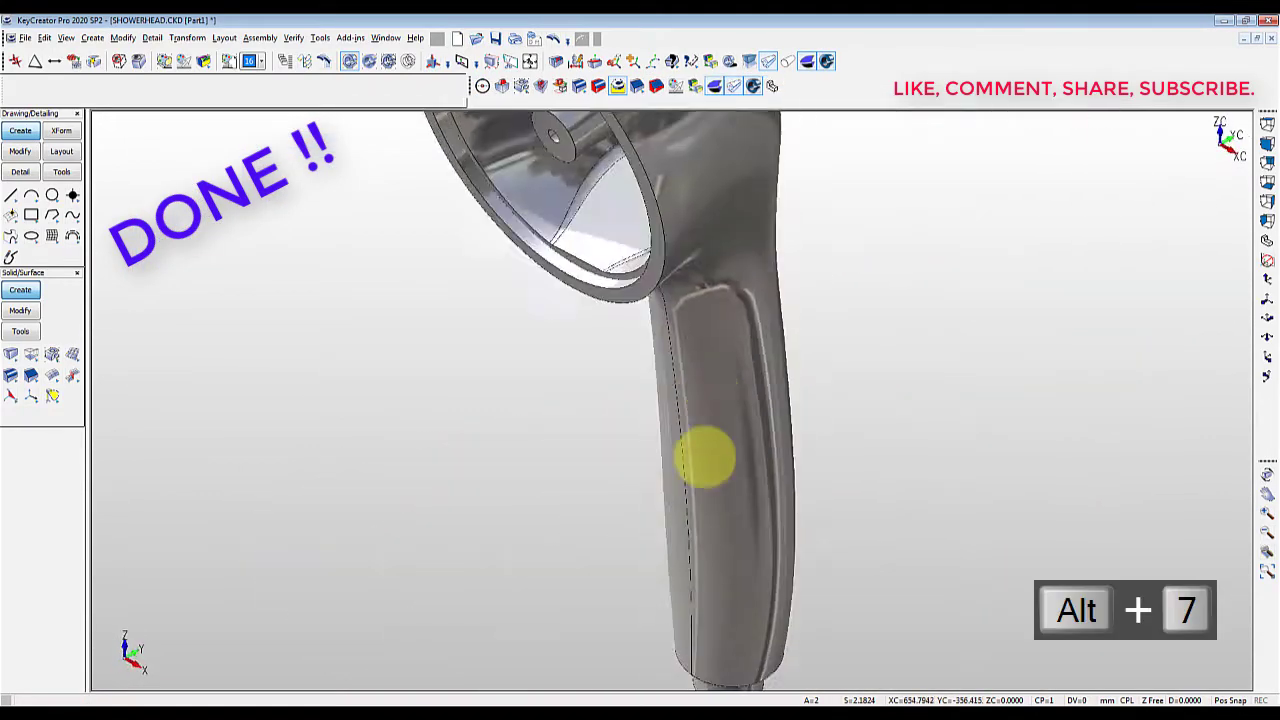
{"action": "mouse_move", "coordinate": [706, 458]}
{"action": "middle_mouse_down"}
{"action": "mouse_move", "coordinate": [909, 457]}
{"action": "mouse_move", "coordinate": [846, 200]}
{"action": "mouse_move", "coordinate": [660, 514]}
{"action": "mouse_move", "coordinate": [539, 410]}
{"action": "mouse_move", "coordinate": [620, 409]}
{"action": "mouse_move", "coordinate": [640, 334]}
{"action": "middle_mouse_up"}
{"action": "key", "text": "ctrl+F10"}
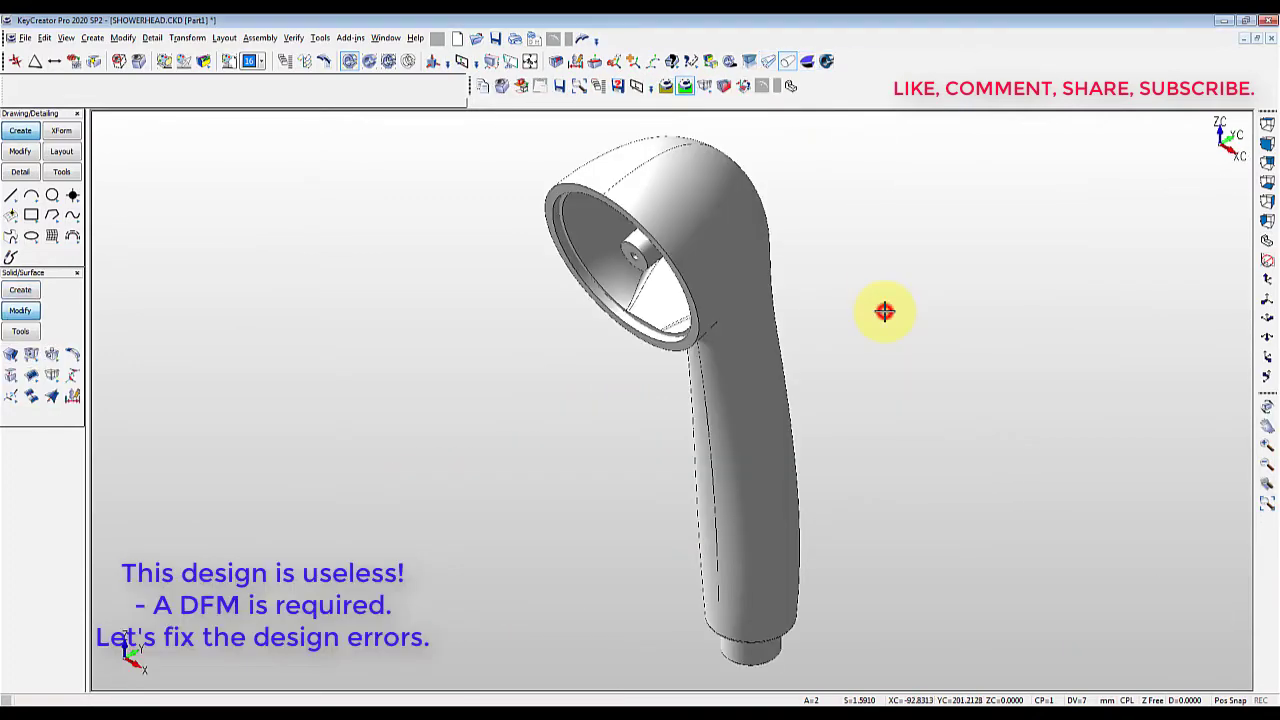
Step: Set the construction plane on the flat annular rim face of the head
{"action": "middle_click_drag", "start_coordinate": [884, 311], "coordinate": [817, 329]}
{"action": "scroll", "coordinate": [818, 329], "scroll_direction": "up", "scroll_amount": 5}
{"action": "middle_click_drag", "start_coordinate": [820, 534], "coordinate": [991, 240]}
{"action": "key", "text": "alt+z"}
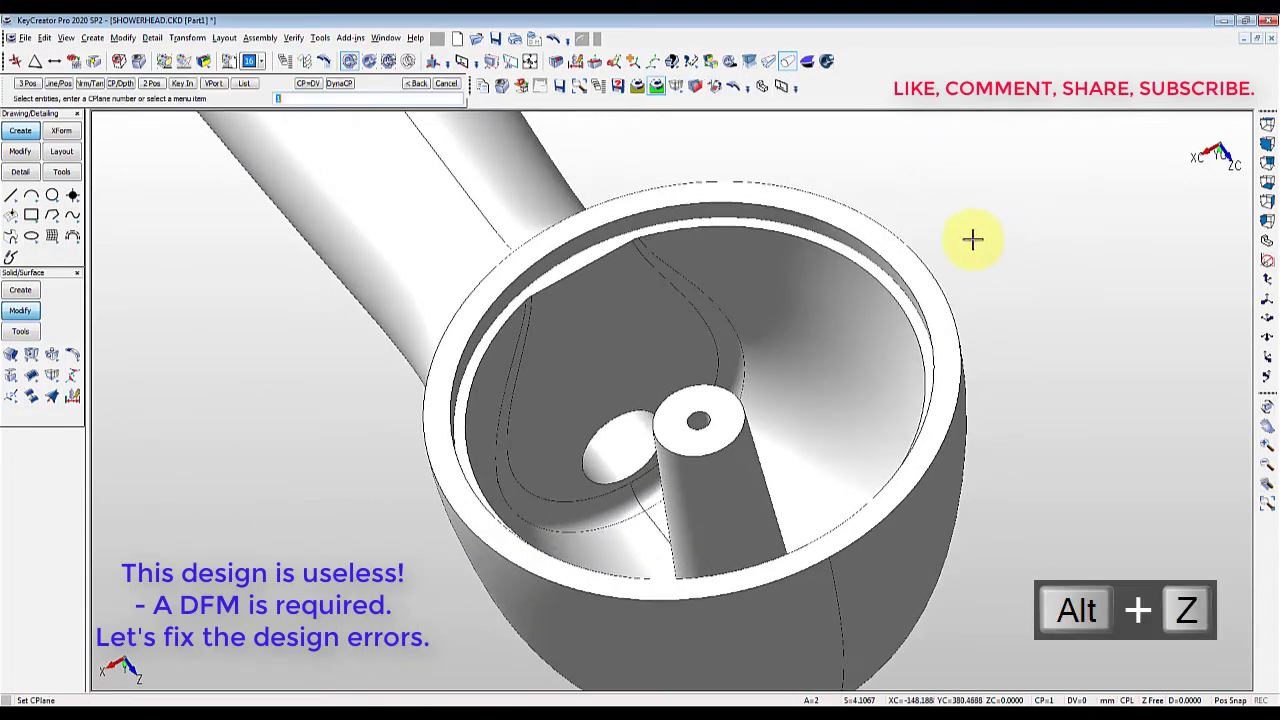
{"action": "left_click", "coordinate": [892, 238]}
{"action": "key", "text": "Escape"}
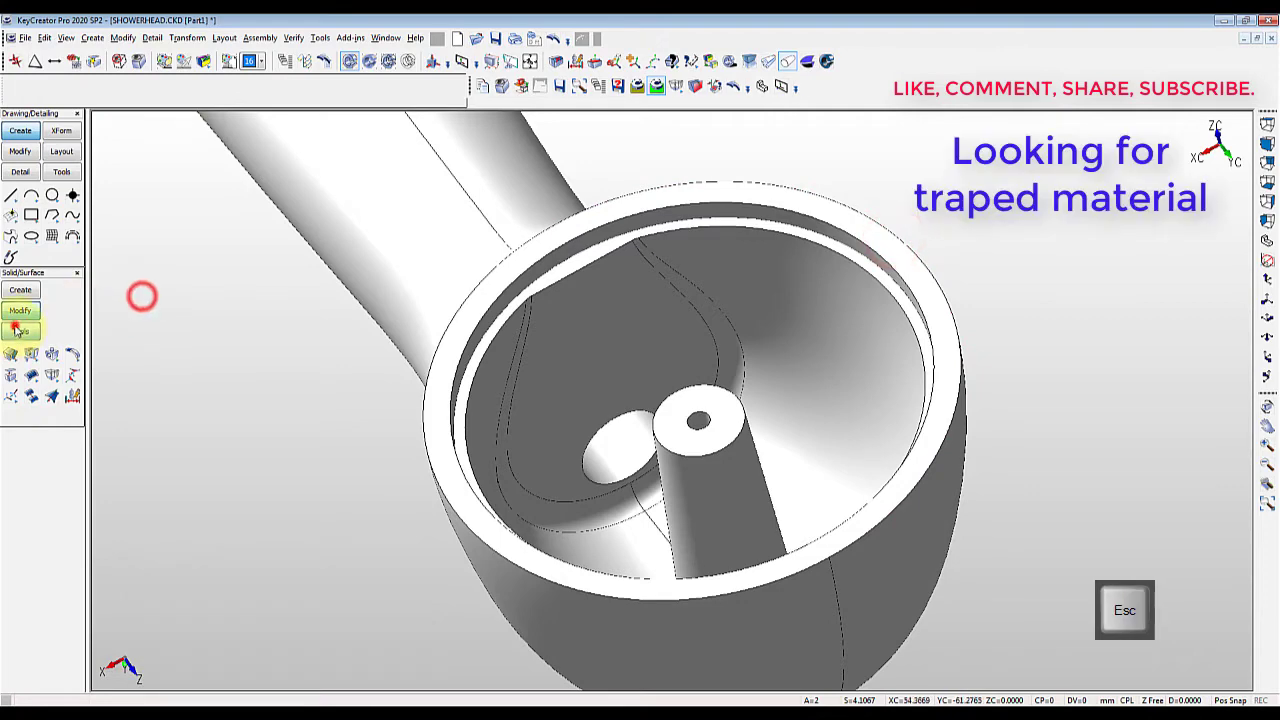
Step: Verify the face draft angles of the showerhead solid, examining the head's inner walls for trapped material
{"action": "left_click", "coordinate": [20, 331]}
{"action": "left_click", "coordinate": [11, 374]}
{"action": "left_click", "coordinate": [387, 297]}
{"action": "key", "text": "Return"}
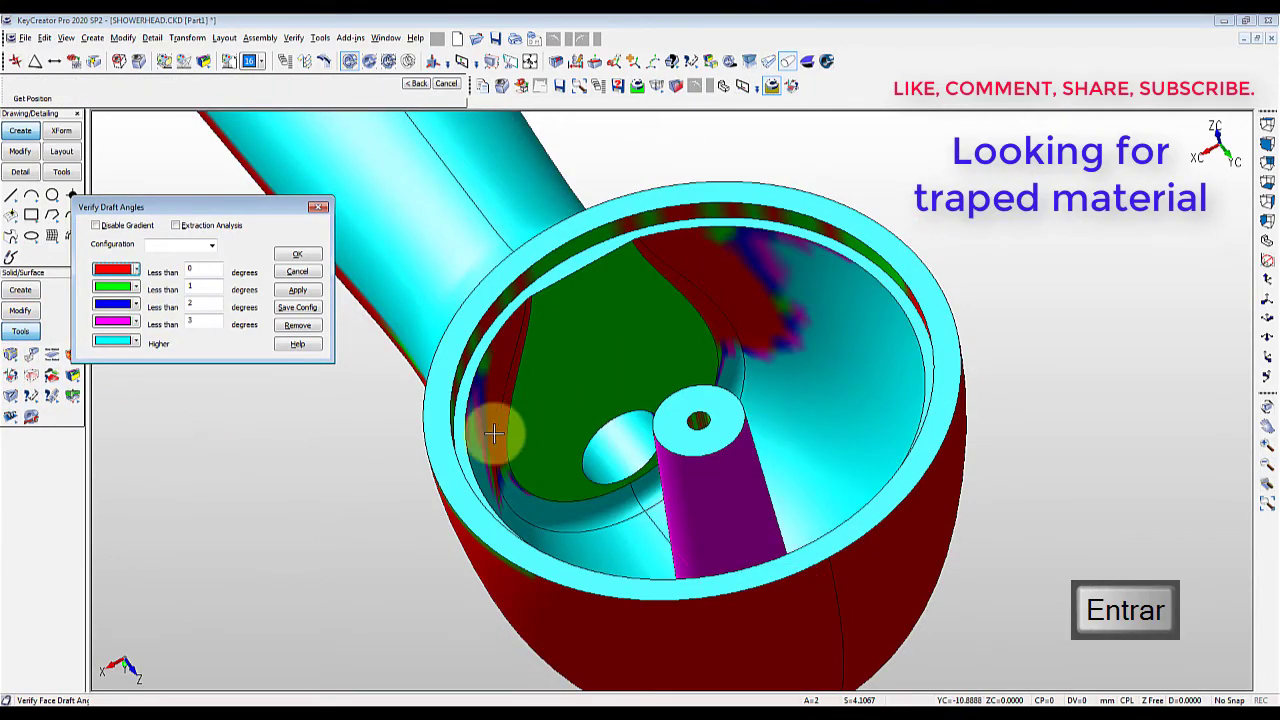
{"action": "middle_click_drag", "start_coordinate": [1012, 555], "coordinate": [935, 593]}
{"action": "scroll", "coordinate": [935, 593], "scroll_direction": "down", "scroll_amount": 1}
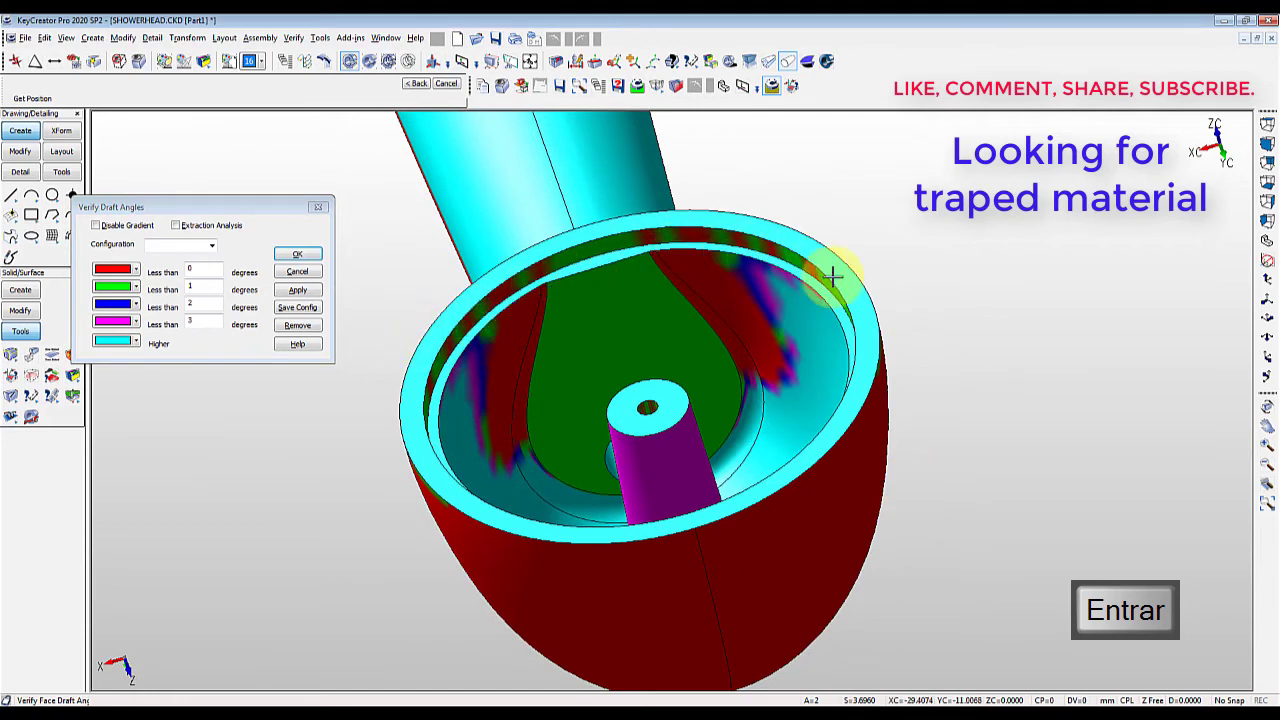
{"action": "key", "text": "Escape"}
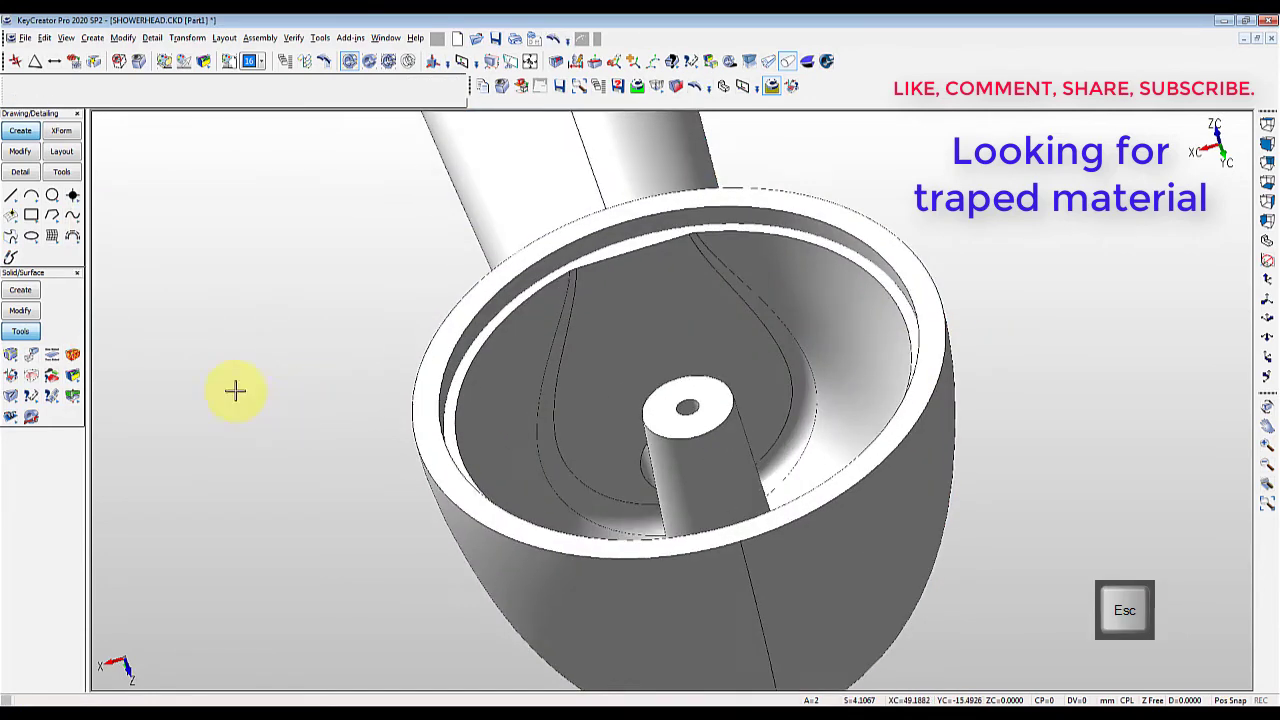
Step: Taper the inner wall face just inside the head's rim by 2 degrees, using the rim face as reference plane
{"action": "left_click", "coordinate": [13, 312]}
{"action": "left_click", "coordinate": [49, 374]}
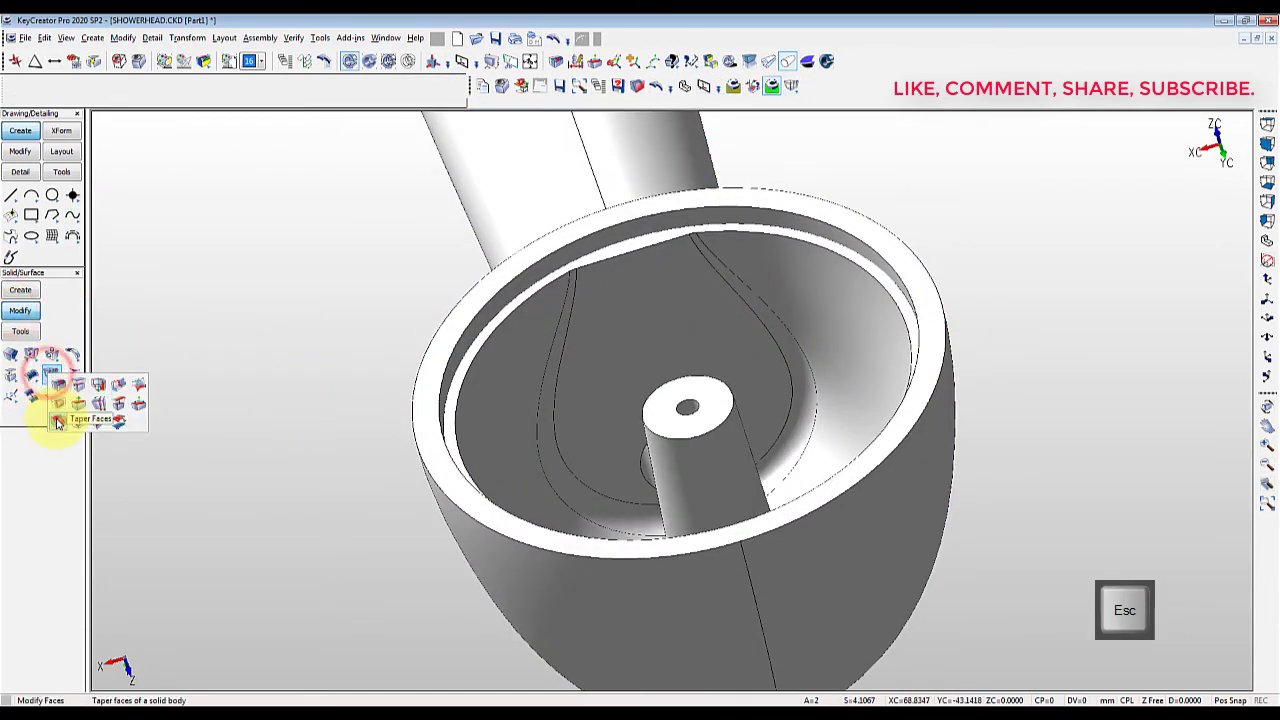
{"action": "left_click", "coordinate": [57, 421]}
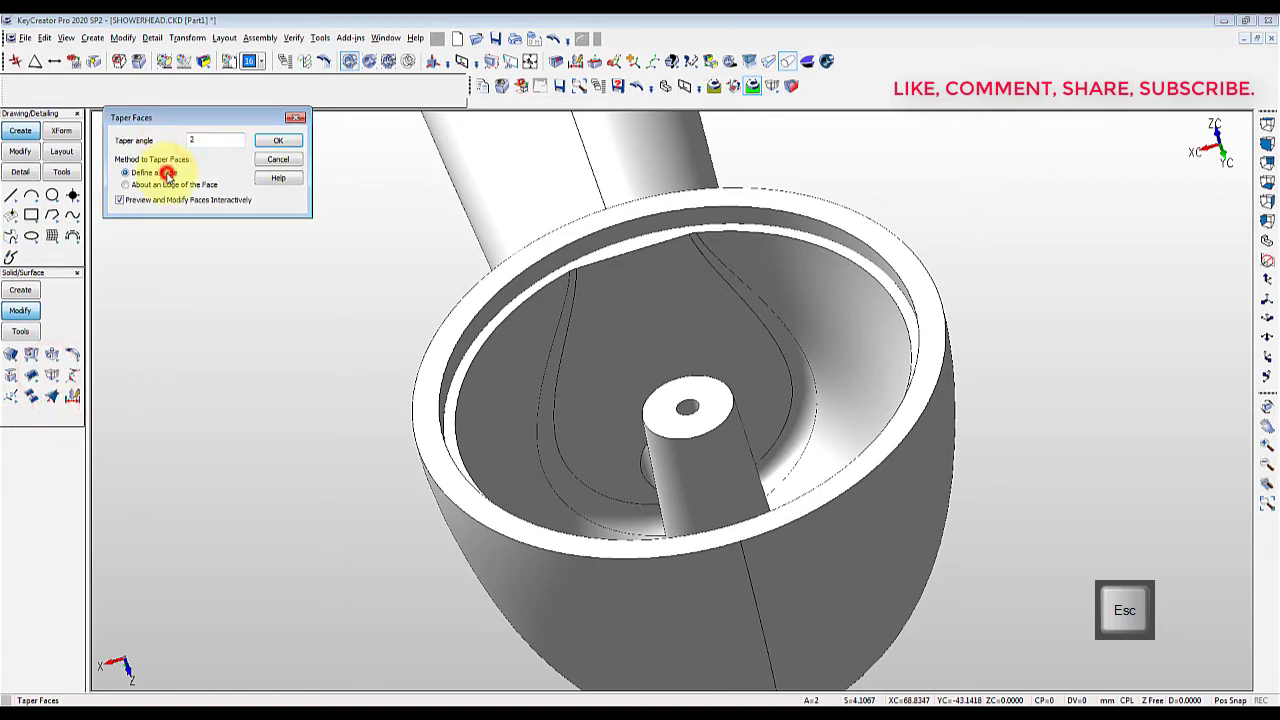
{"action": "left_click", "coordinate": [279, 140]}
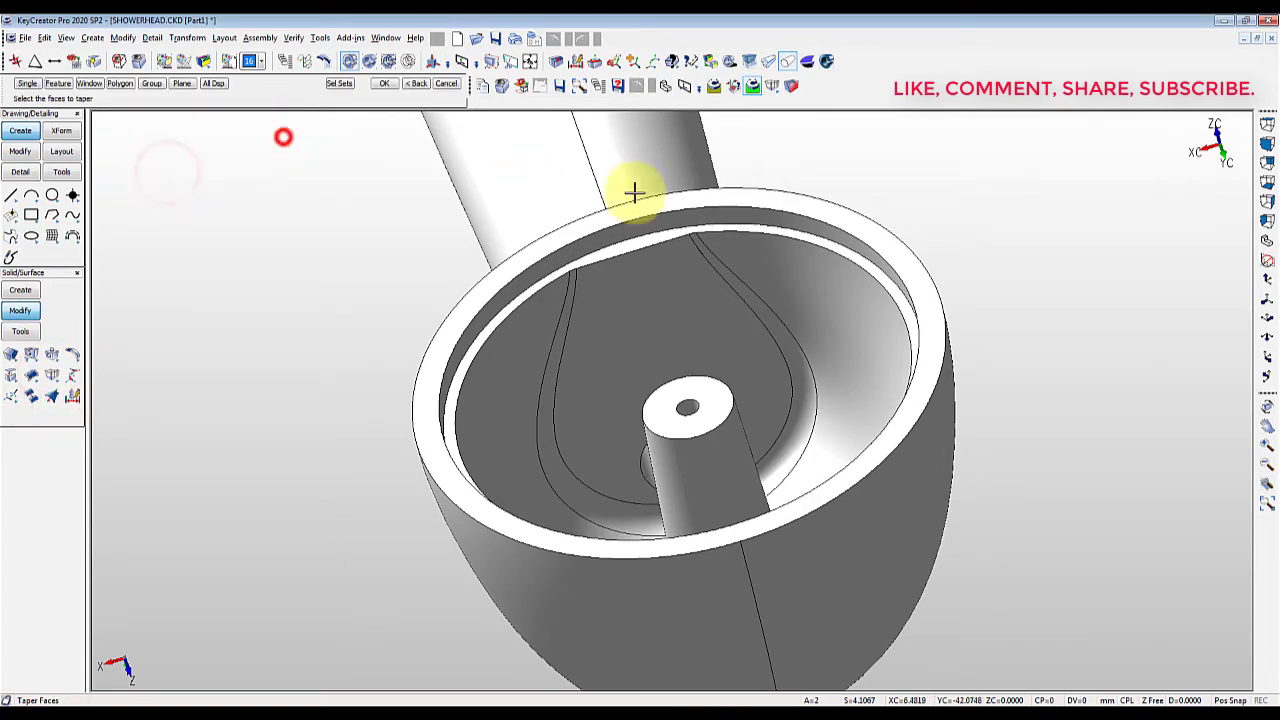
{"action": "left_click", "coordinate": [797, 228]}
{"action": "key", "text": "Return"}
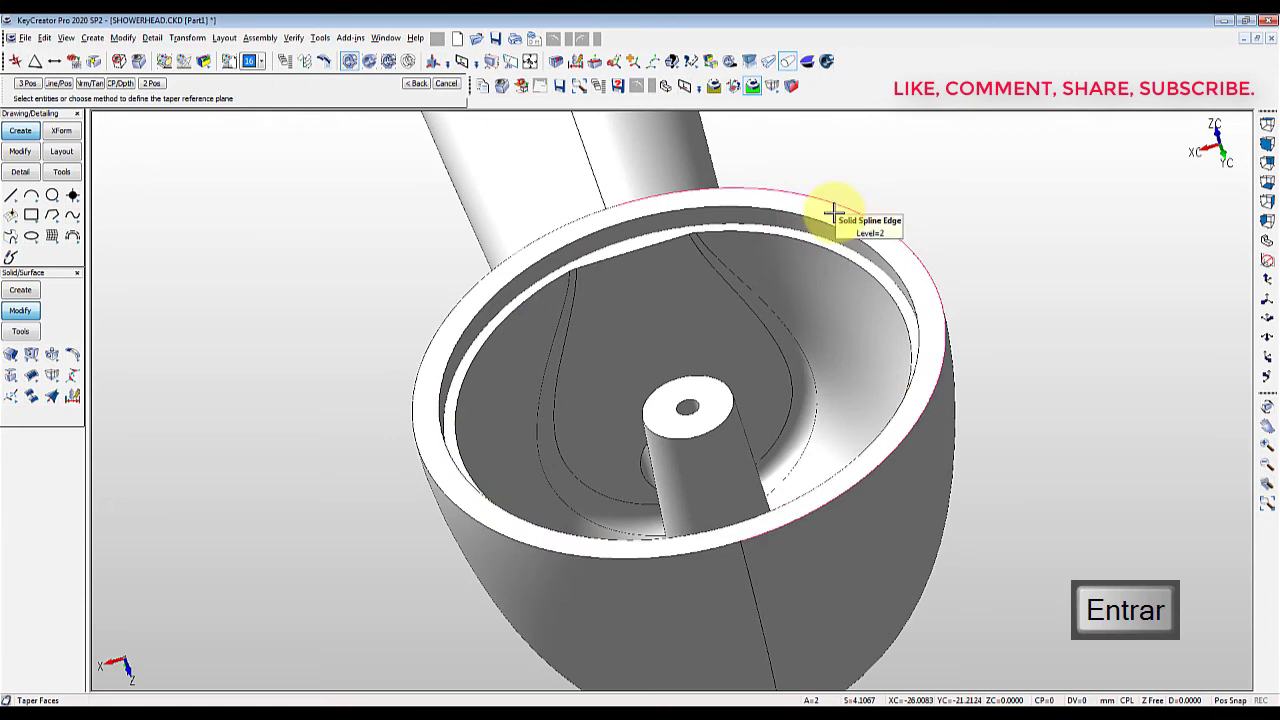
{"action": "left_click", "coordinate": [834, 213]}
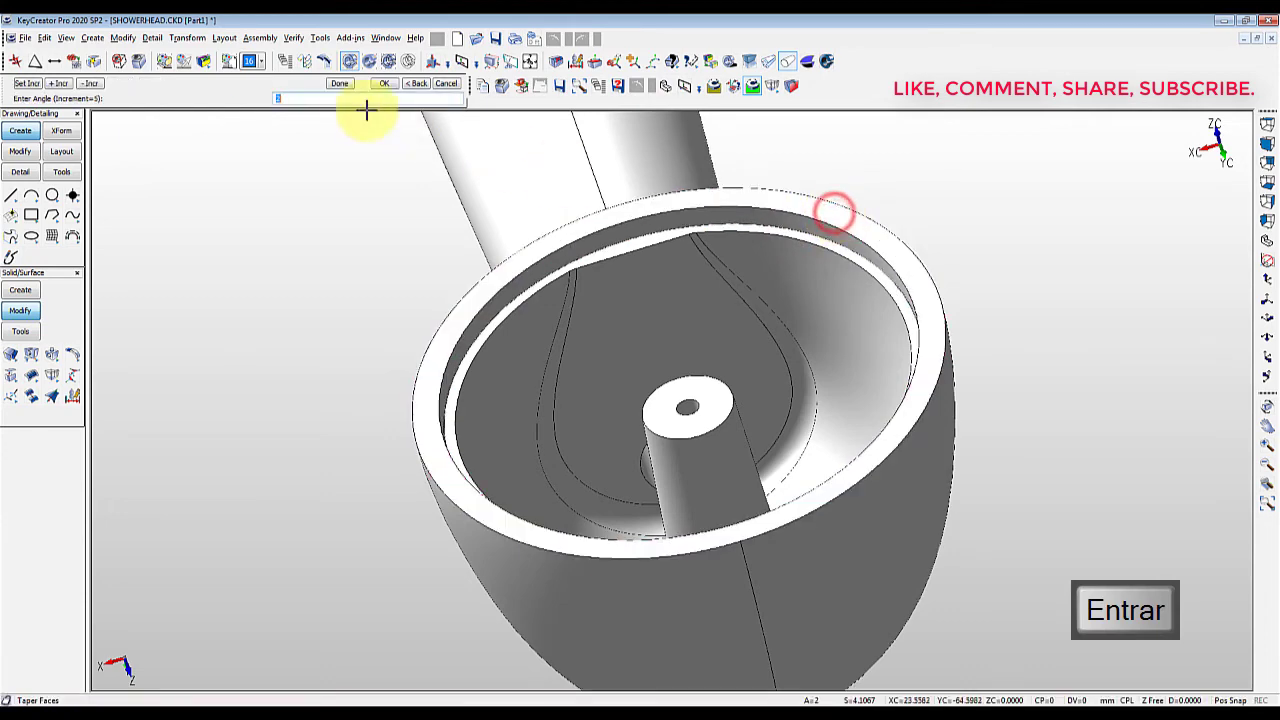
{"action": "left_click", "coordinate": [338, 84]}
{"action": "key", "text": "Escape"}
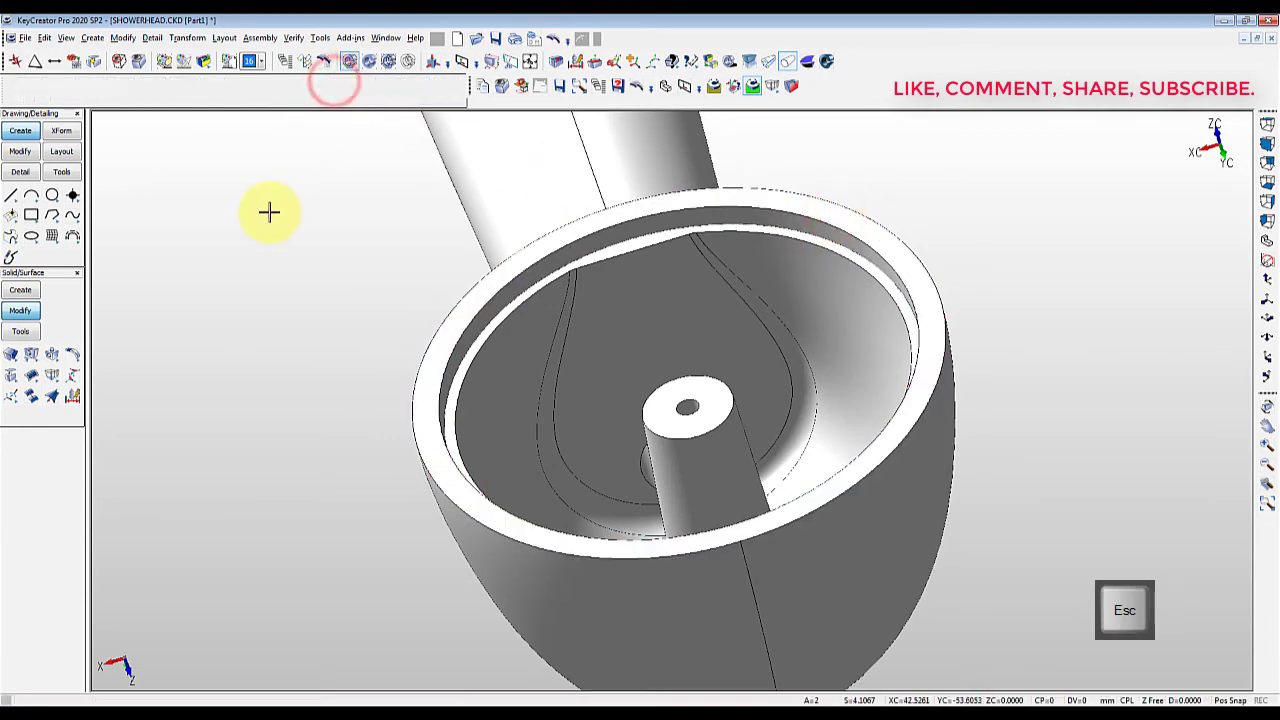
Step: Recheck the face draft angles of the solid, examining the tapered wall inside the head's rim
{"action": "left_click", "coordinate": [733, 86]}
{"action": "left_click", "coordinate": [627, 183]}
{"action": "key", "text": "Return"}
{"action": "left_click", "coordinate": [323, 440]}
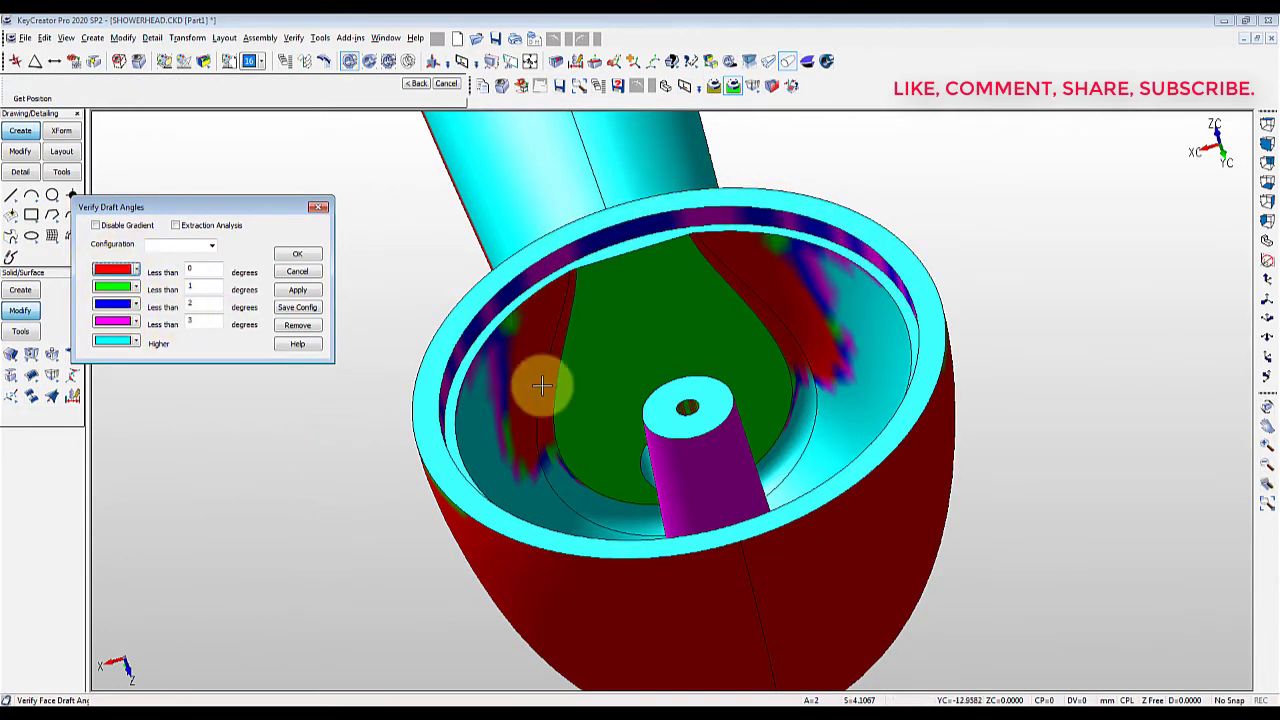
{"action": "key", "text": "Escape"}
Step: Make the entire showerhead body transparent so its internal faces can be seen
{"action": "key", "text": "alt+7"}
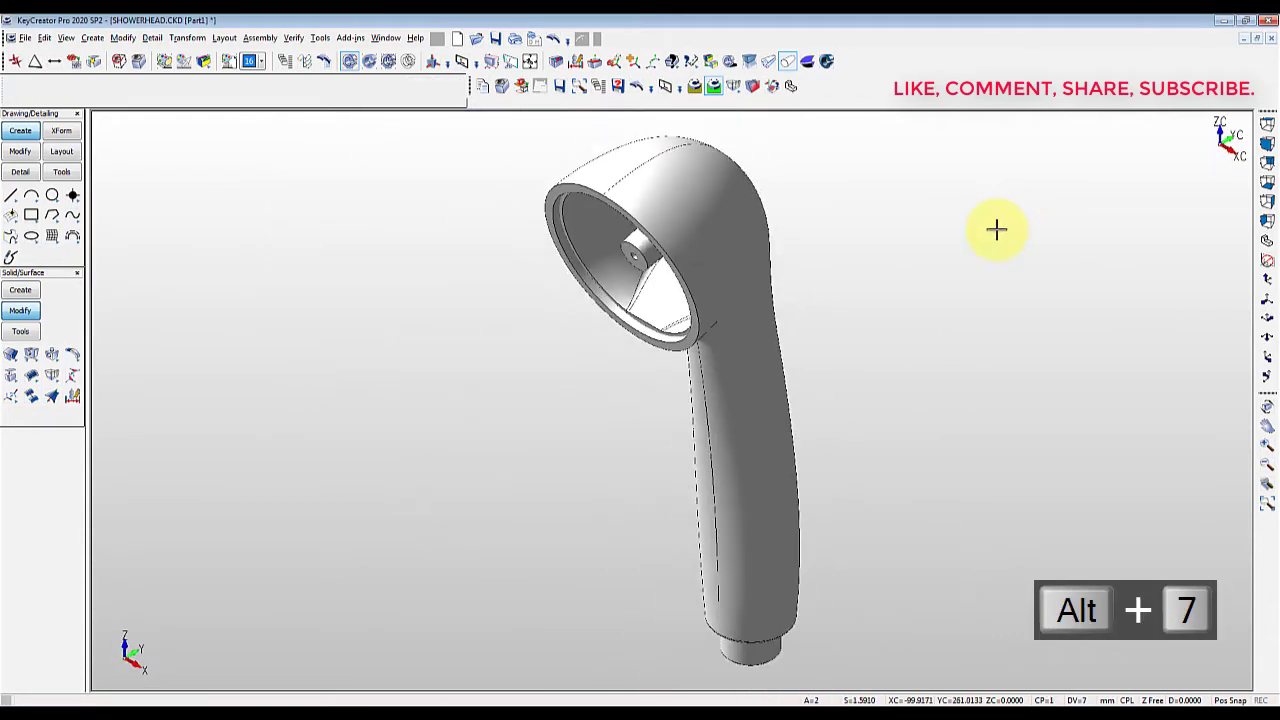
{"action": "left_click", "coordinate": [849, 290]}
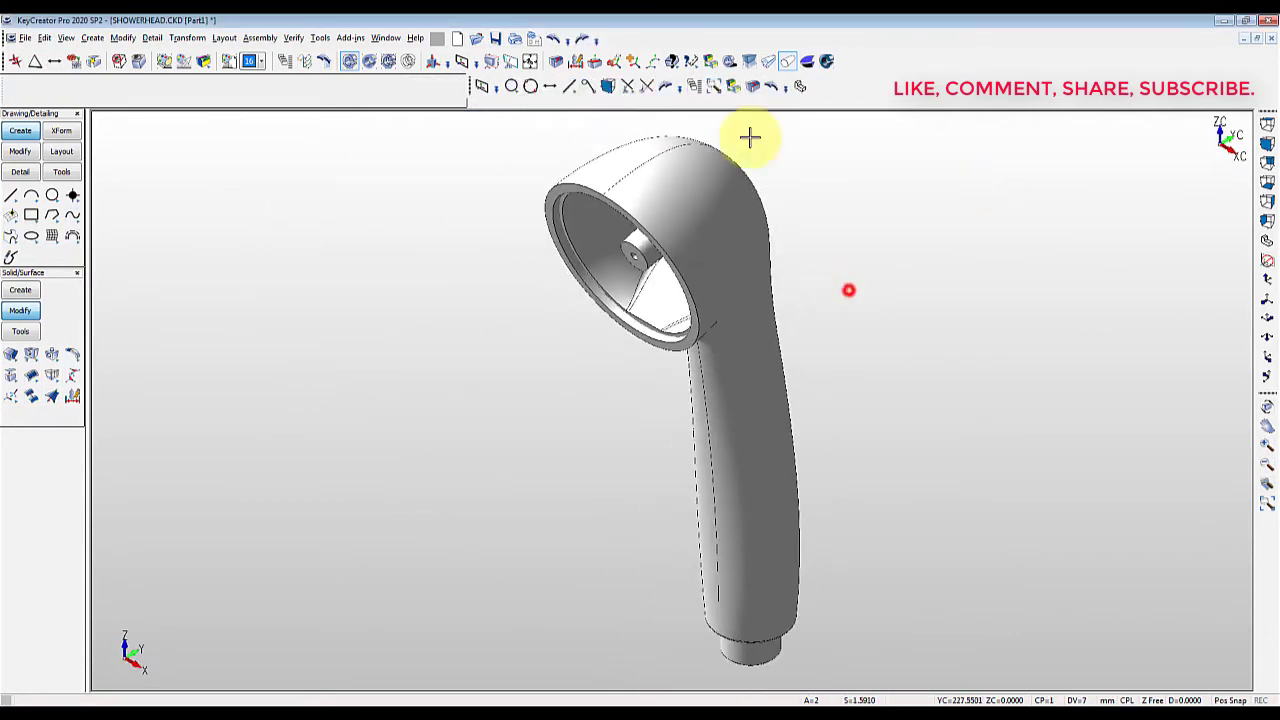
{"action": "left_click", "coordinate": [711, 56]}
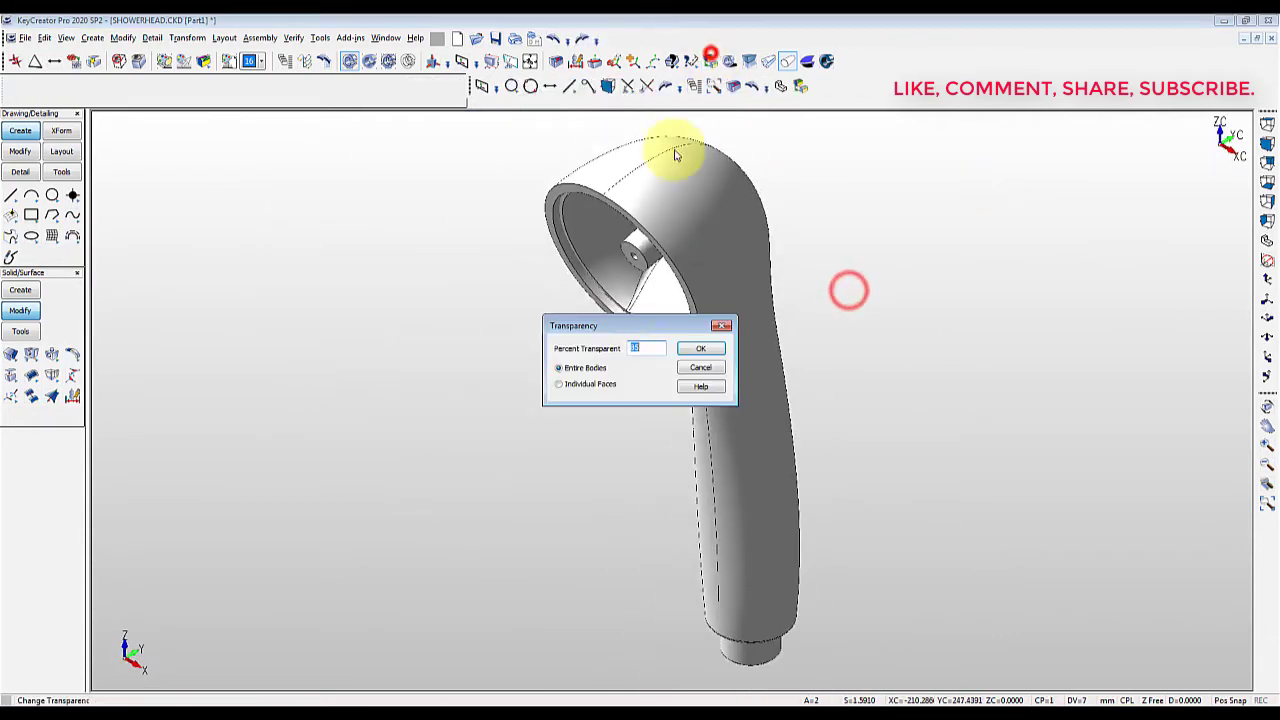
{"action": "left_click", "coordinate": [709, 349]}
{"action": "left_click", "coordinate": [709, 282]}
{"action": "key", "text": "Return"}
{"action": "key", "text": "Escape"}
Step: Remove the fillet faces bordering the flat pocket face and those at the base of the central post inside the head
{"action": "middle_click_drag", "start_coordinate": [605, 438], "coordinate": [649, 411]}
{"action": "scroll", "coordinate": [650, 411], "scroll_direction": "down", "scroll_amount": 1}
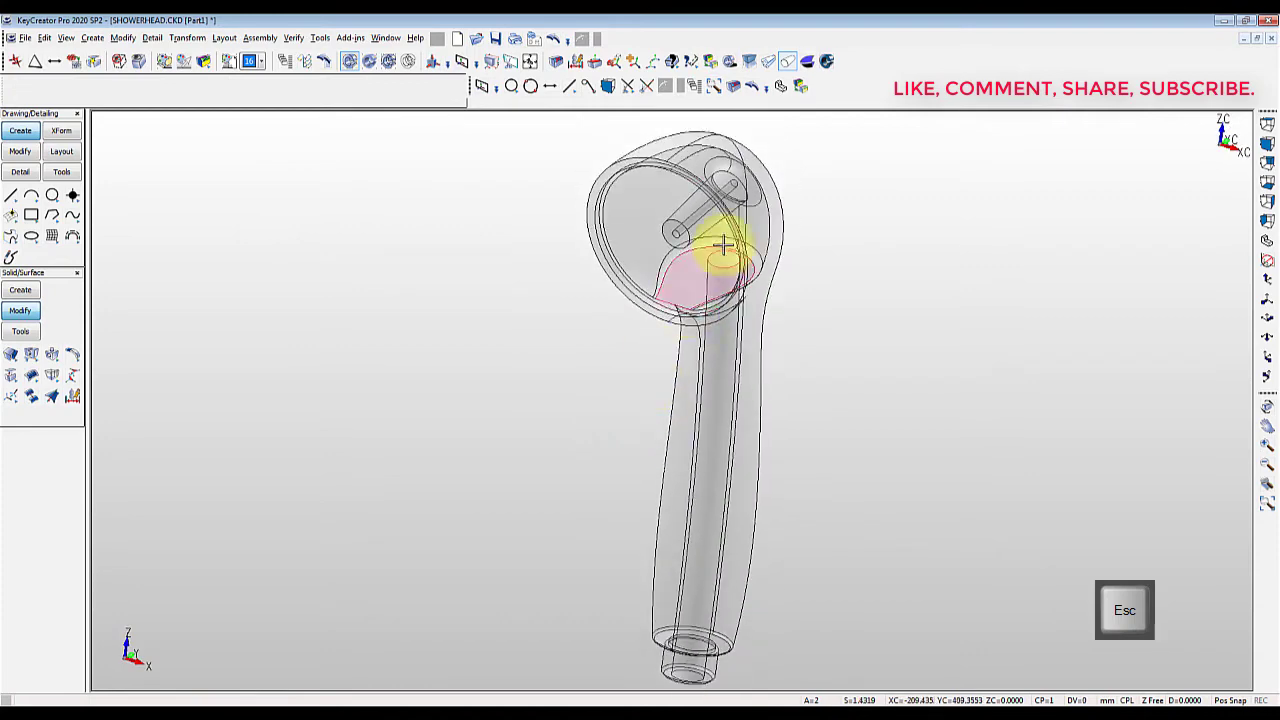
{"action": "scroll", "coordinate": [651, 394], "scroll_direction": "up", "scroll_amount": 5}
{"action": "middle_click_drag", "start_coordinate": [723, 245], "coordinate": [788, 274]}
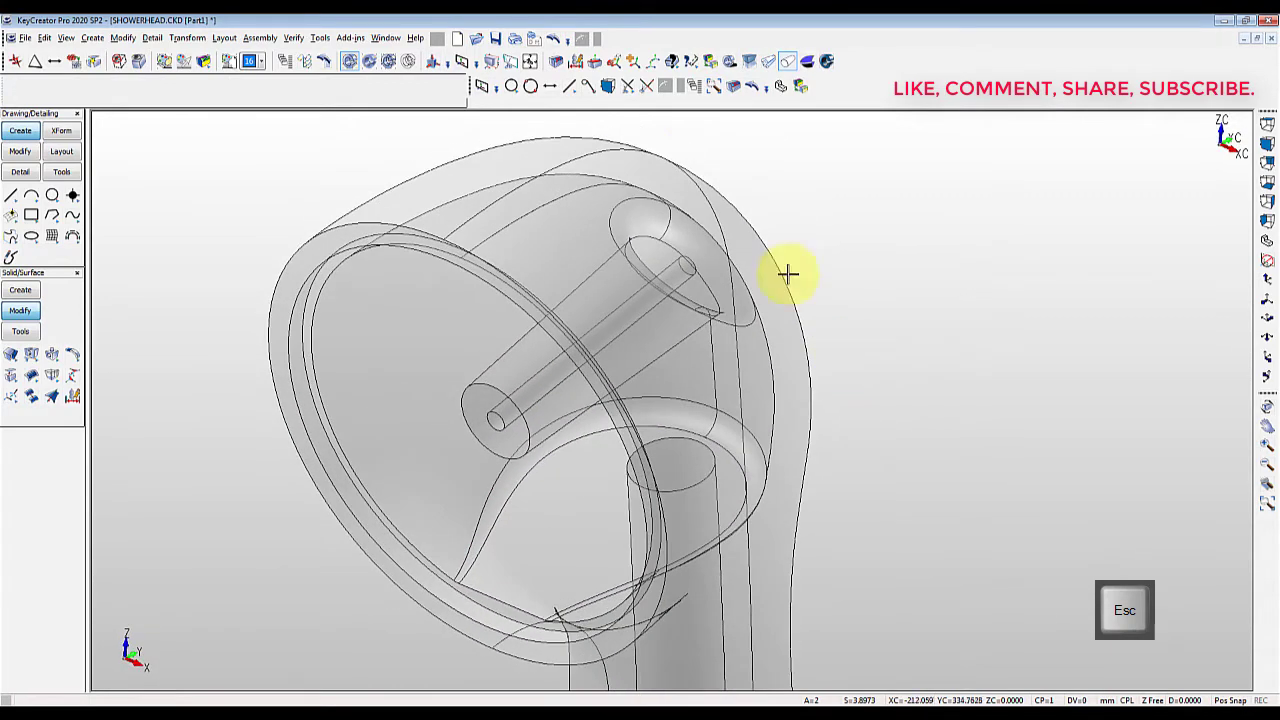
{"action": "left_click", "coordinate": [577, 64]}
{"action": "left_click", "coordinate": [556, 438]}
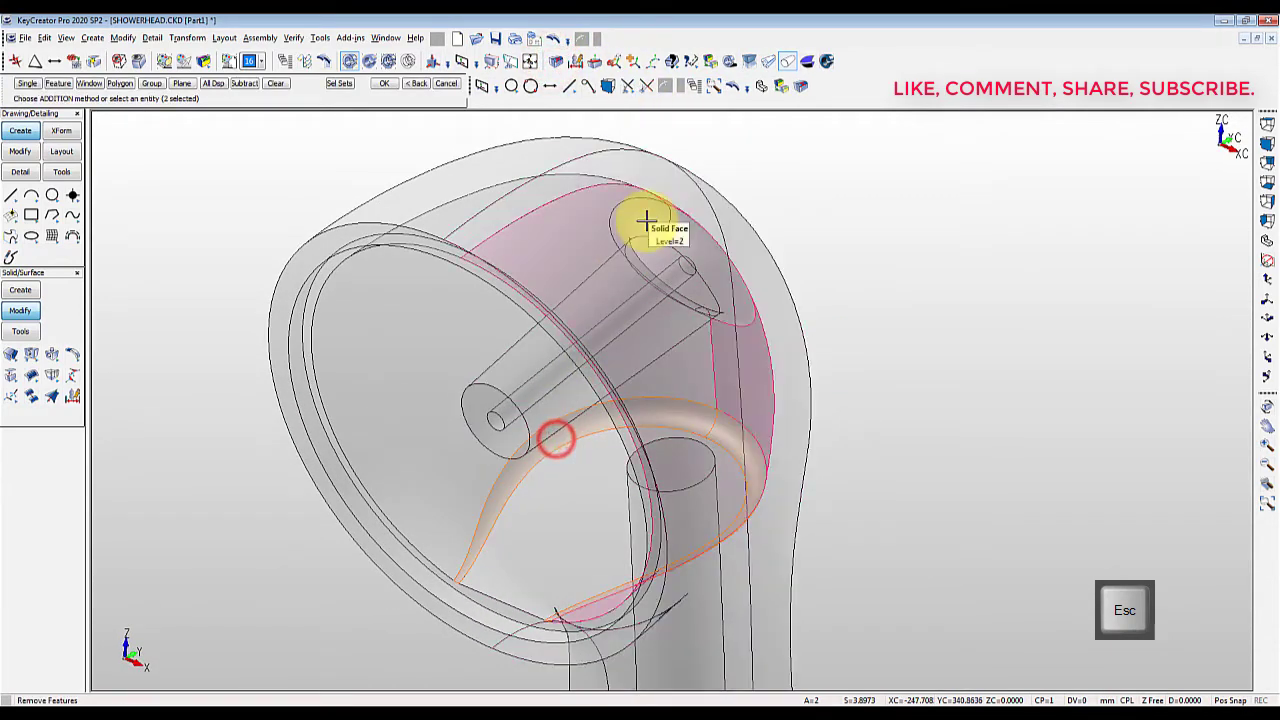
{"action": "left_click", "coordinate": [645, 219]}
{"action": "left_click", "coordinate": [688, 232]}
{"action": "key", "text": "Return"}
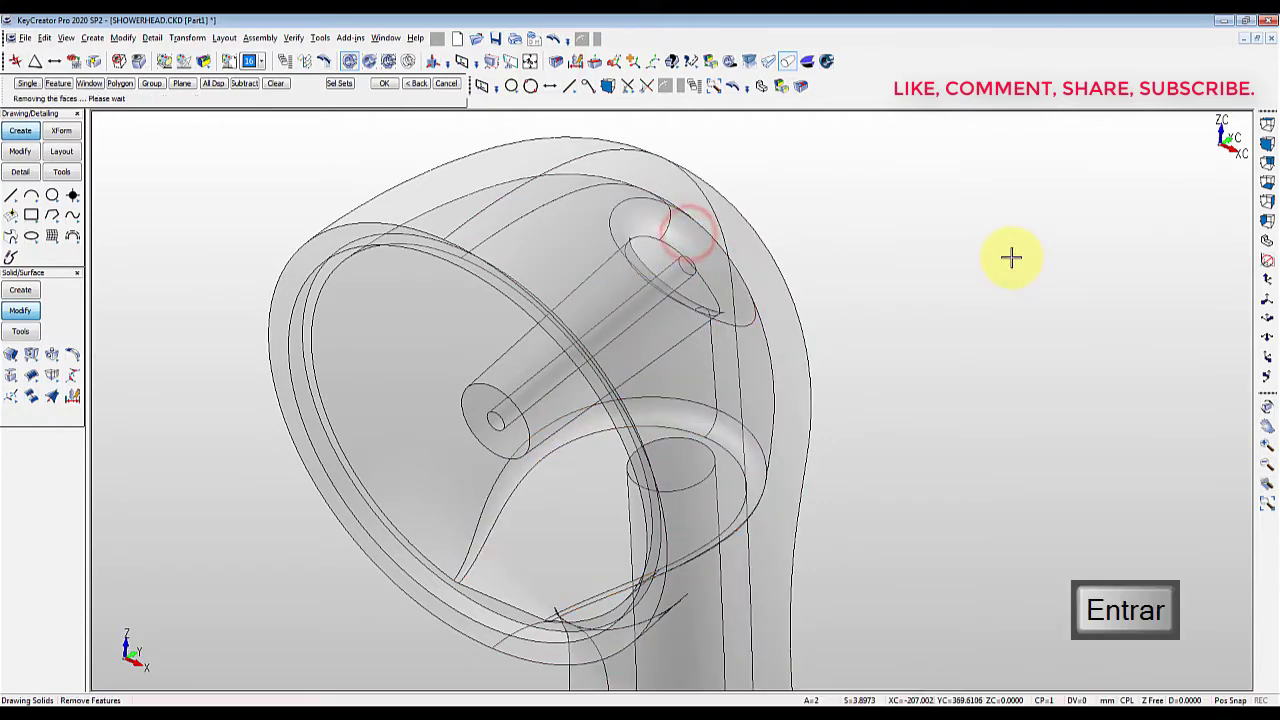
{"action": "key", "text": "Escape"}
Step: Tilt the flat face around the handle bore's opening about its straight rim-side edge with Dynamic Face, raising its far end
{"action": "left_click", "coordinate": [595, 64]}
{"action": "left_click", "coordinate": [591, 537]}
{"action": "key", "text": "Return"}
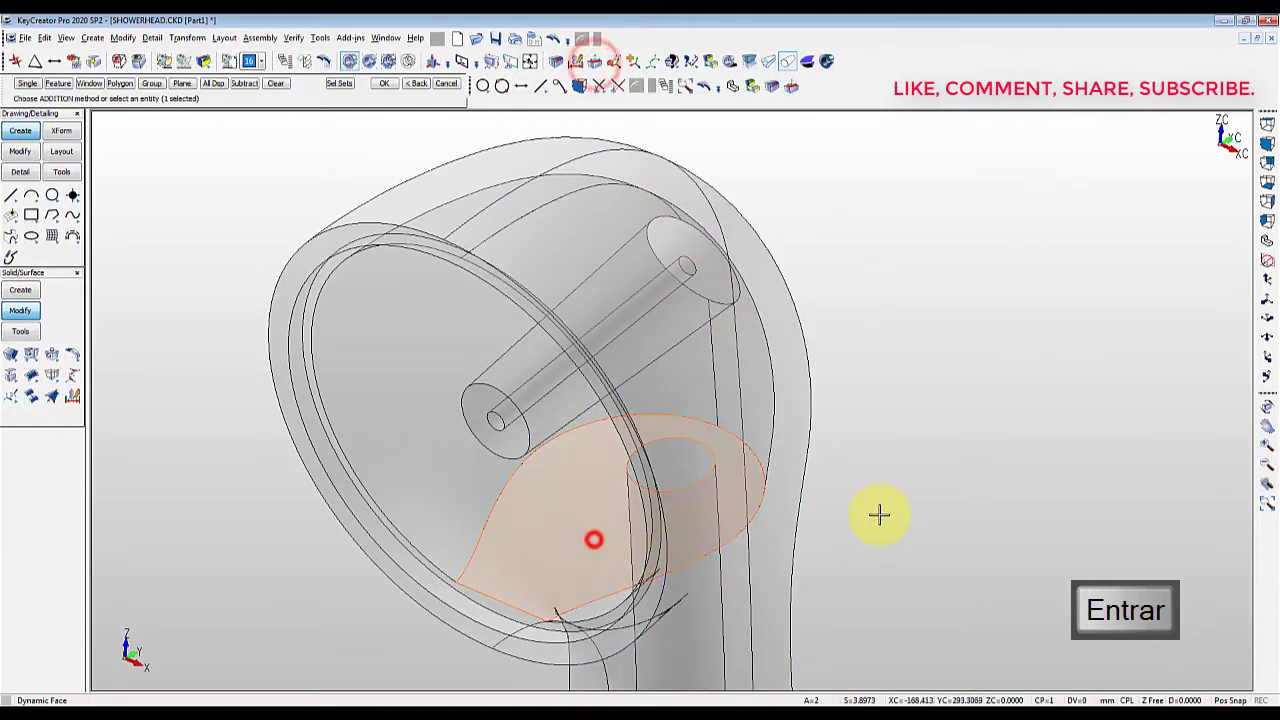
{"action": "left_click_drag", "start_coordinate": [613, 517], "coordinate": [473, 579]}
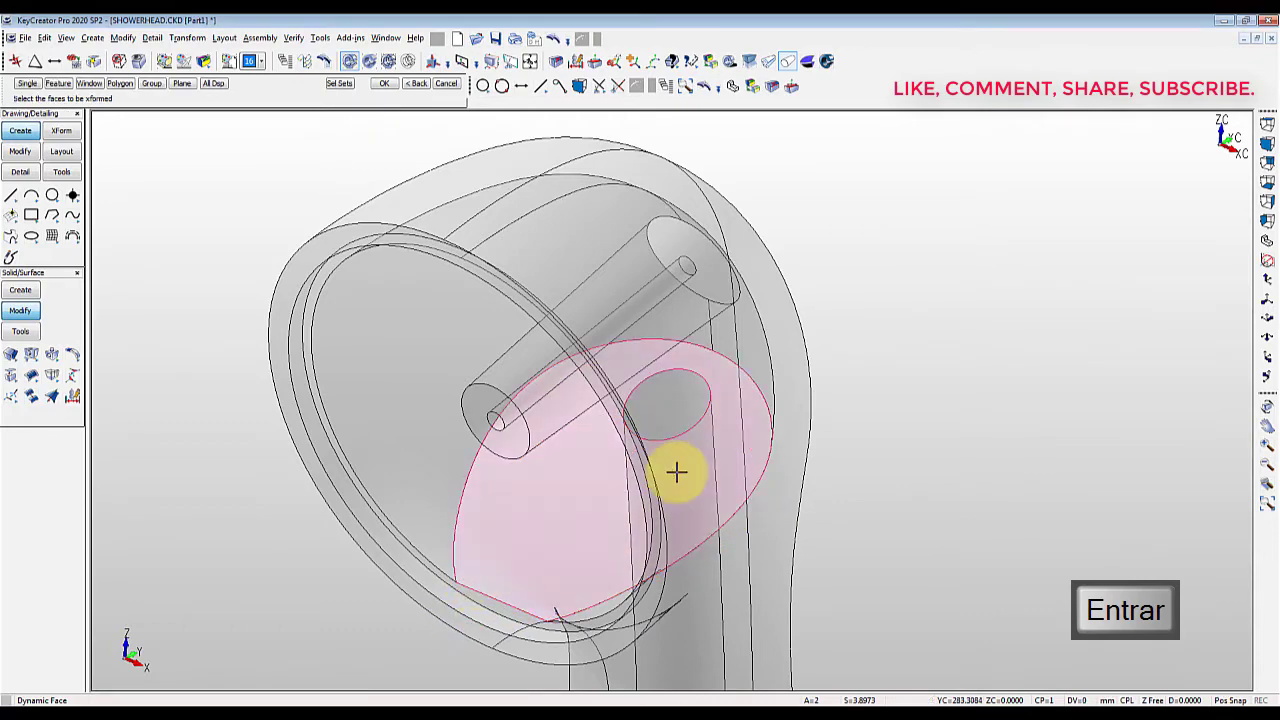
{"action": "key", "text": "Escape"}
Step: Align the construction plane to the tilted flat face and draw a two-position circle spanning the endpoints of its straight edge
{"action": "key", "text": "alt+z"}
{"action": "left_click", "coordinate": [594, 451]}
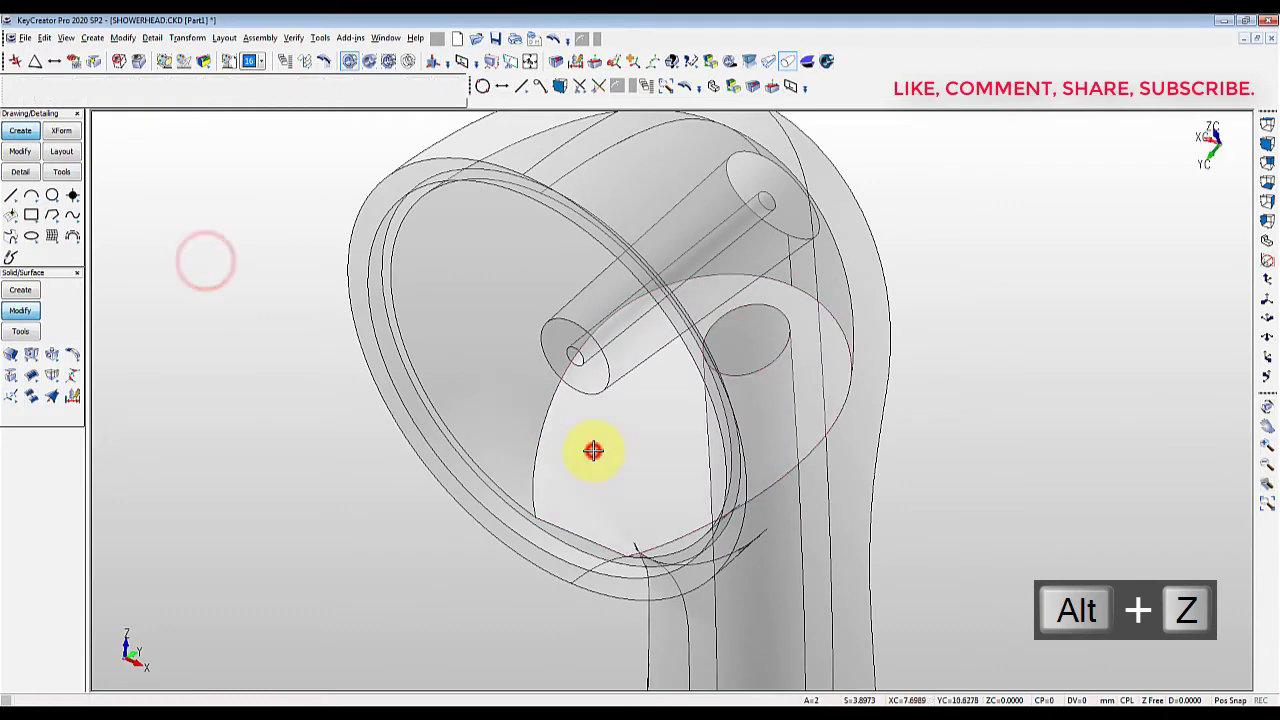
{"action": "key", "text": "c"}
{"action": "left_click", "coordinate": [269, 483]}
{"action": "key", "text": "F3"}
{"action": "left_click", "coordinate": [539, 521]}
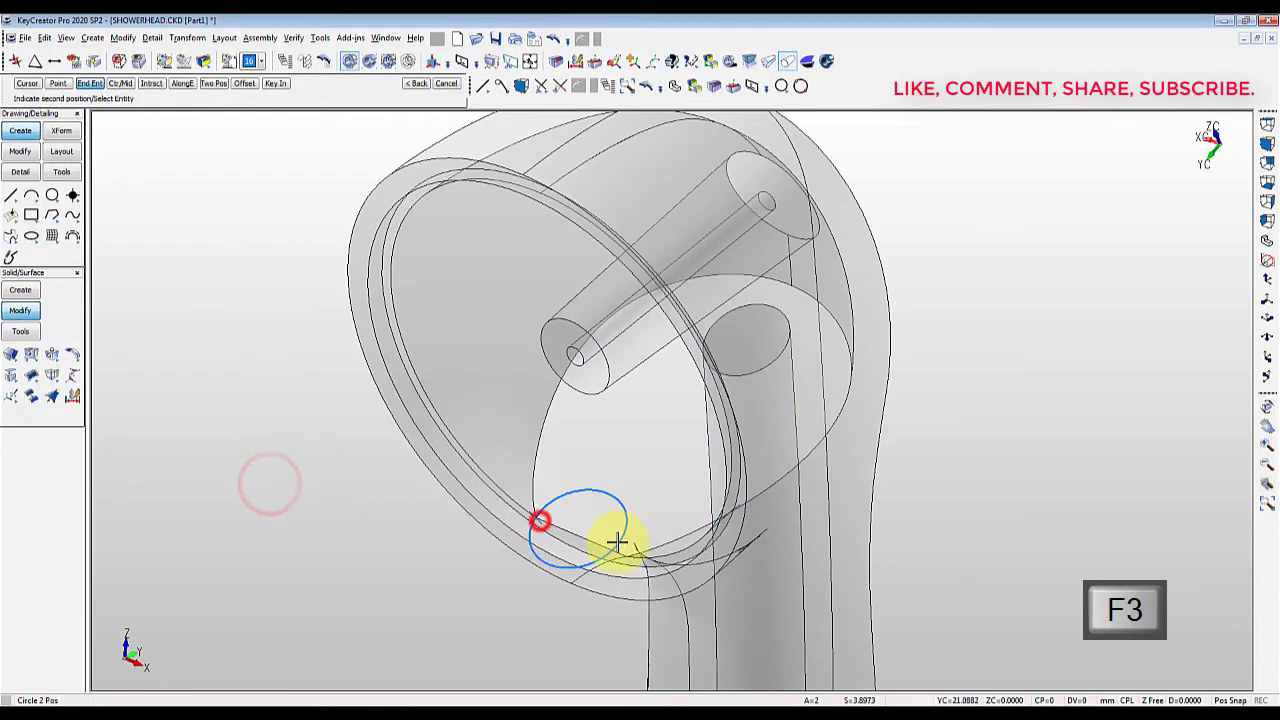
{"action": "key", "text": "Escape"}
Step: Move the circle along the flat face so that it surrounds the handle bore's opening
{"action": "left_click", "coordinate": [58, 59]}
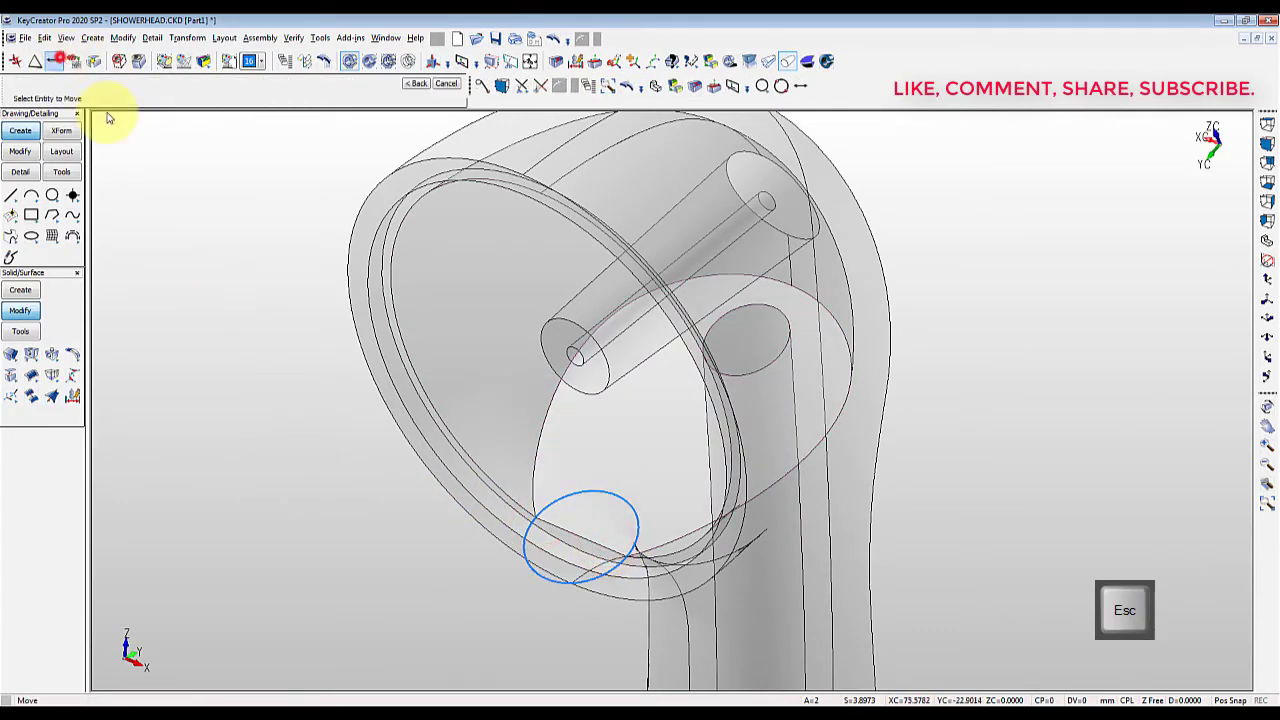
{"action": "left_click", "coordinate": [612, 493]}
{"action": "left_click", "coordinate": [786, 286]}
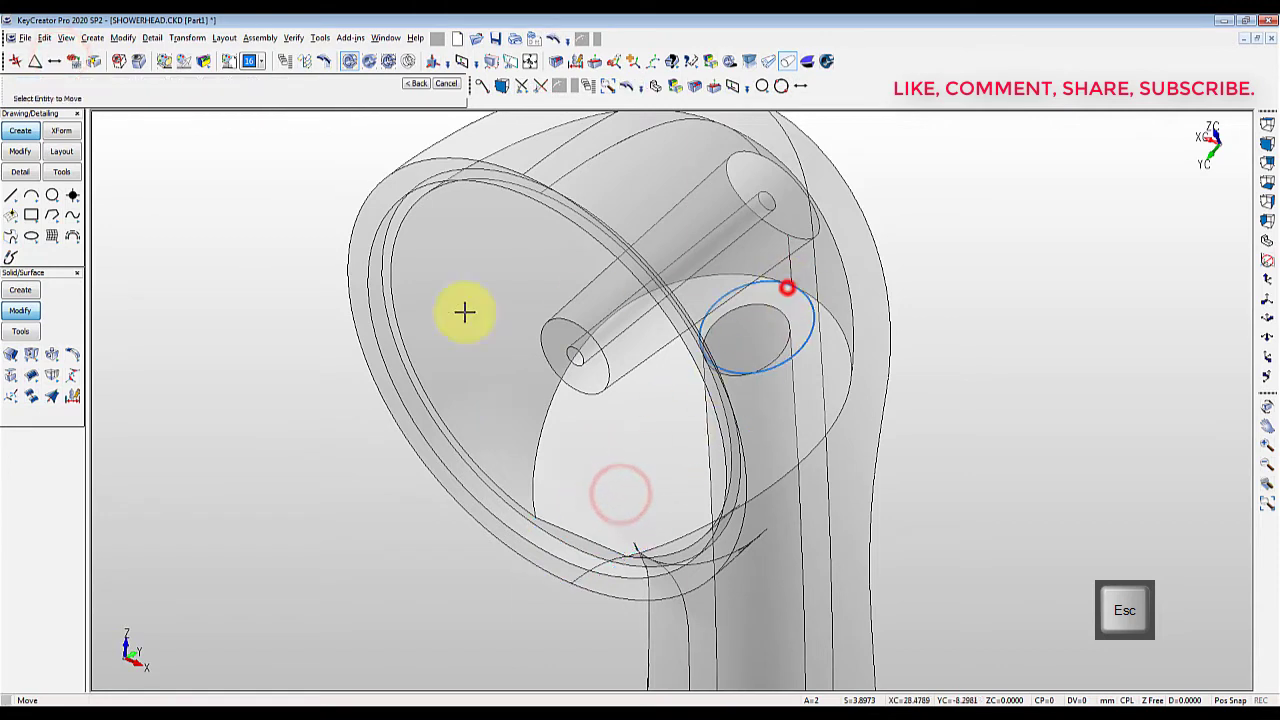
Step: Draw two lines tangent to opposite sides of the circle, each ending at an endpoint of the flat face's straight edge
{"action": "left_click", "coordinate": [266, 342]}
{"action": "left_click", "coordinate": [297, 424]}
{"action": "left_click", "coordinate": [708, 310]}
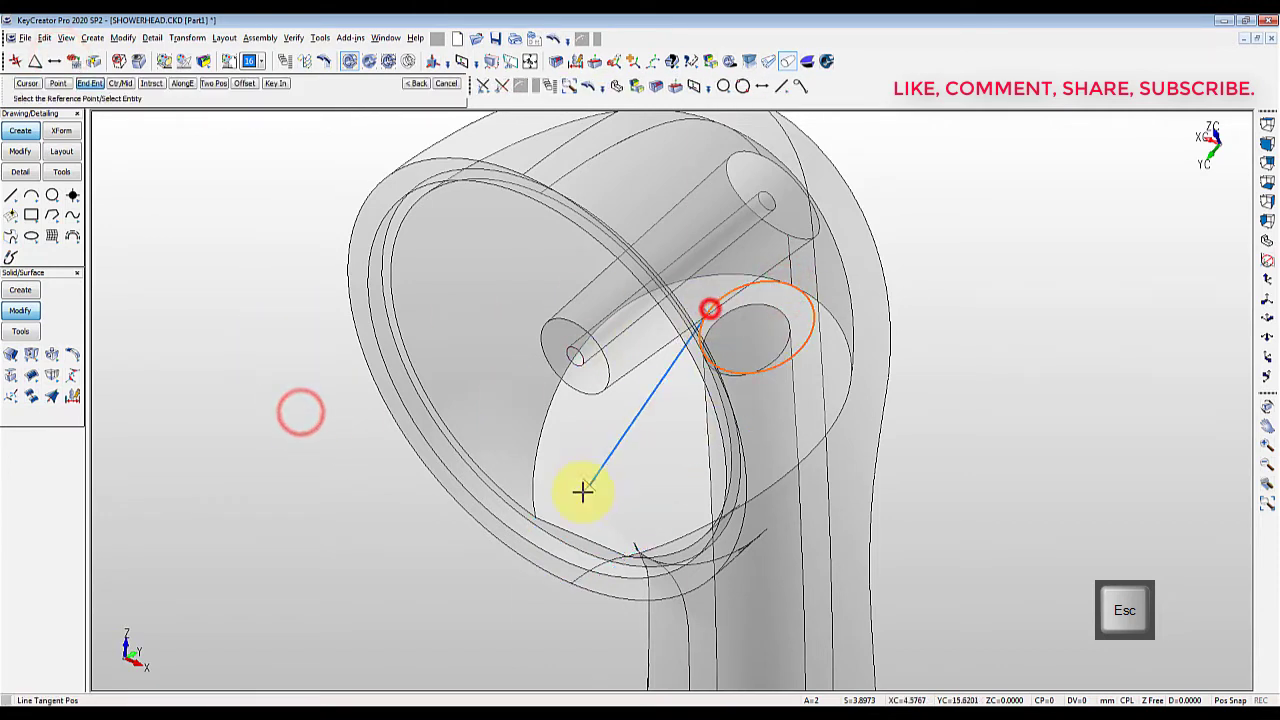
{"action": "key", "text": "F3"}
{"action": "left_click", "coordinate": [537, 518]}
{"action": "key", "text": "F10"}
{"action": "left_click", "coordinate": [798, 357]}
{"action": "key", "text": "F3"}
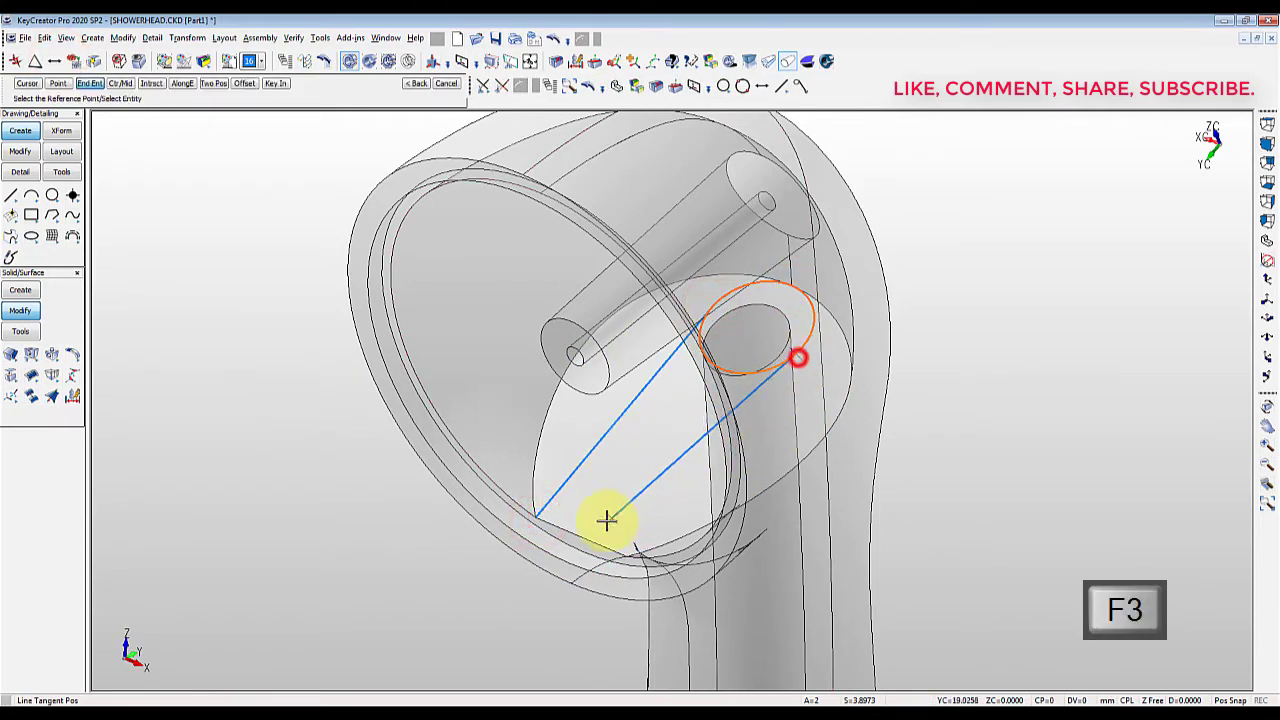
{"action": "left_click", "coordinate": [593, 541]}
{"action": "key", "text": "Escape"}
Step: Trim the circle to the two tangent lines, keeping the arc on the far side of the bore opening
{"action": "left_click", "coordinate": [492, 484]}
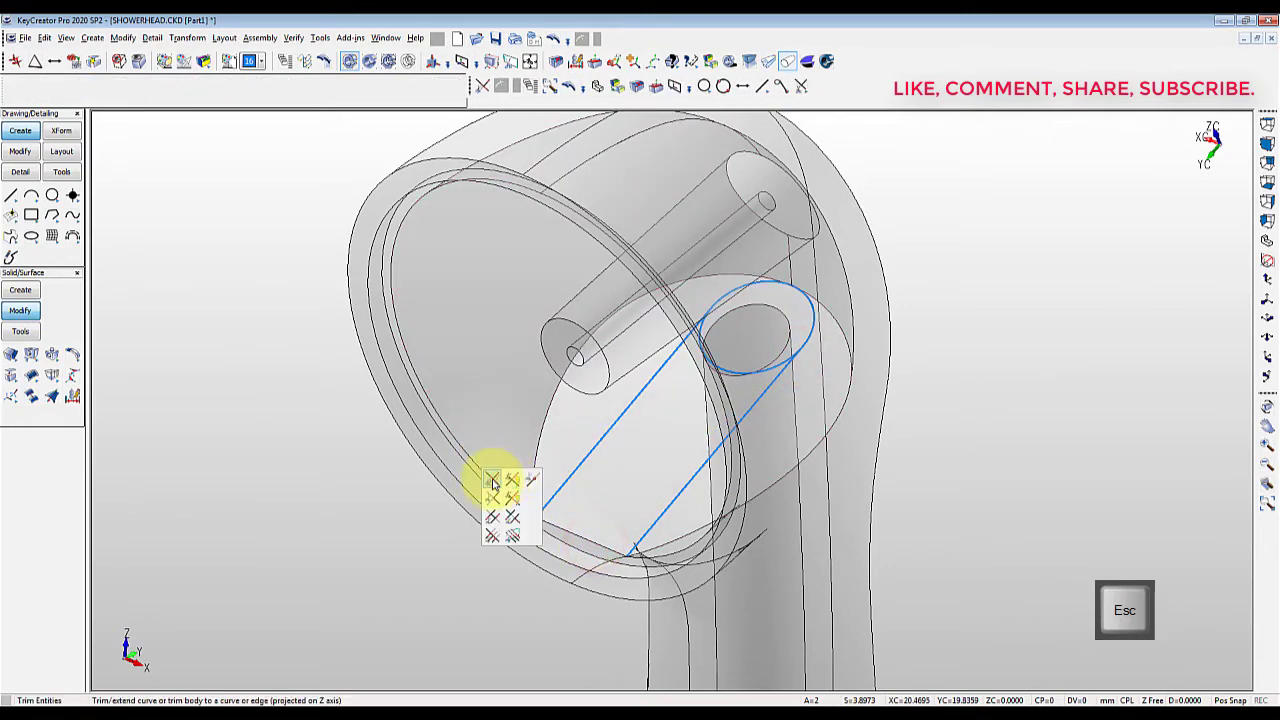
{"action": "left_click", "coordinate": [503, 478]}
{"action": "left_click", "coordinate": [803, 284]}
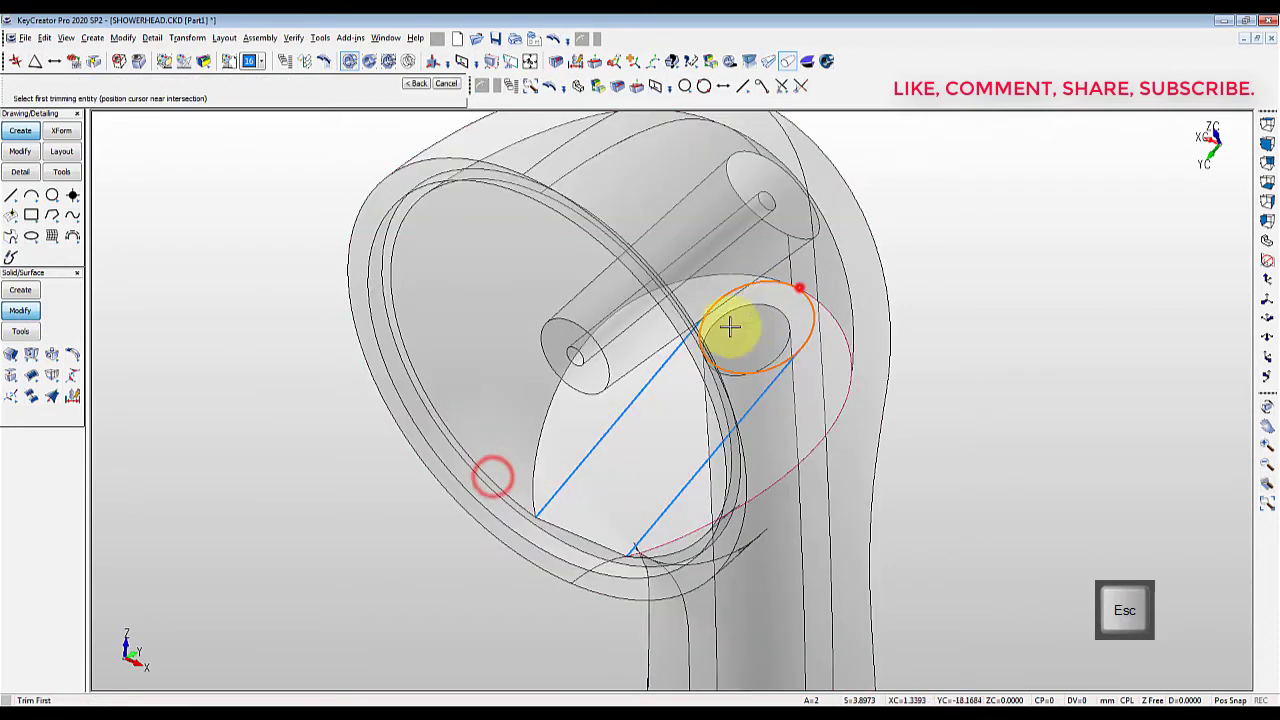
{"action": "left_click", "coordinate": [657, 372]}
{"action": "left_click", "coordinate": [755, 401]}
Step: Prune the central post from the showerhead body by enclosing its faces in a selection window
{"action": "scroll", "coordinate": [680, 569], "scroll_direction": "down", "scroll_amount": 1}
{"action": "mouse_move", "coordinate": [720, 465]}
{"action": "middle_mouse_down"}
{"action": "mouse_move", "coordinate": [680, 569]}
{"action": "mouse_move", "coordinate": [1002, 420]}
{"action": "middle_mouse_up"}
{"action": "middle_click_drag", "start_coordinate": [1007, 236], "coordinate": [1009, 397]}
{"action": "left_click", "coordinate": [1009, 397]}
{"action": "right_click", "coordinate": [1009, 397]}
{"action": "left_click", "coordinate": [1057, 407]}
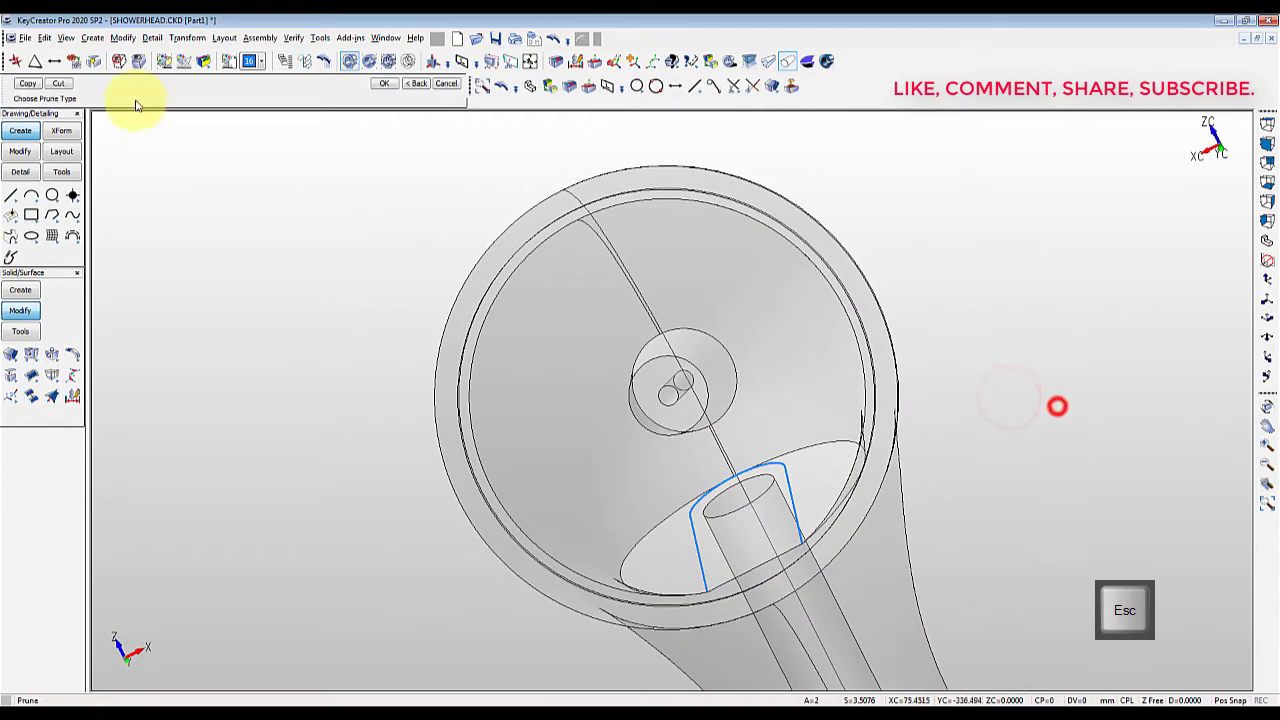
{"action": "left_click", "coordinate": [89, 83]}
{"action": "left_click", "coordinate": [579, 302]}
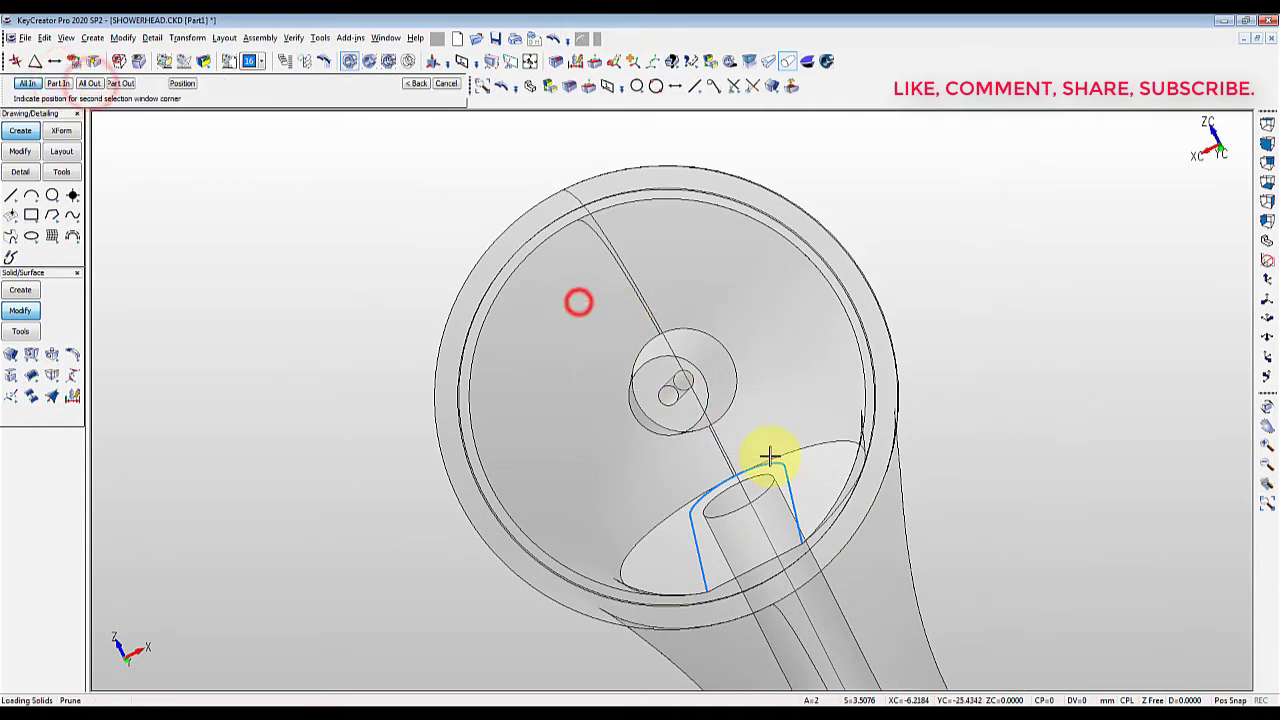
{"action": "left_click", "coordinate": [950, 397]}
{"action": "key", "text": "Escape"}
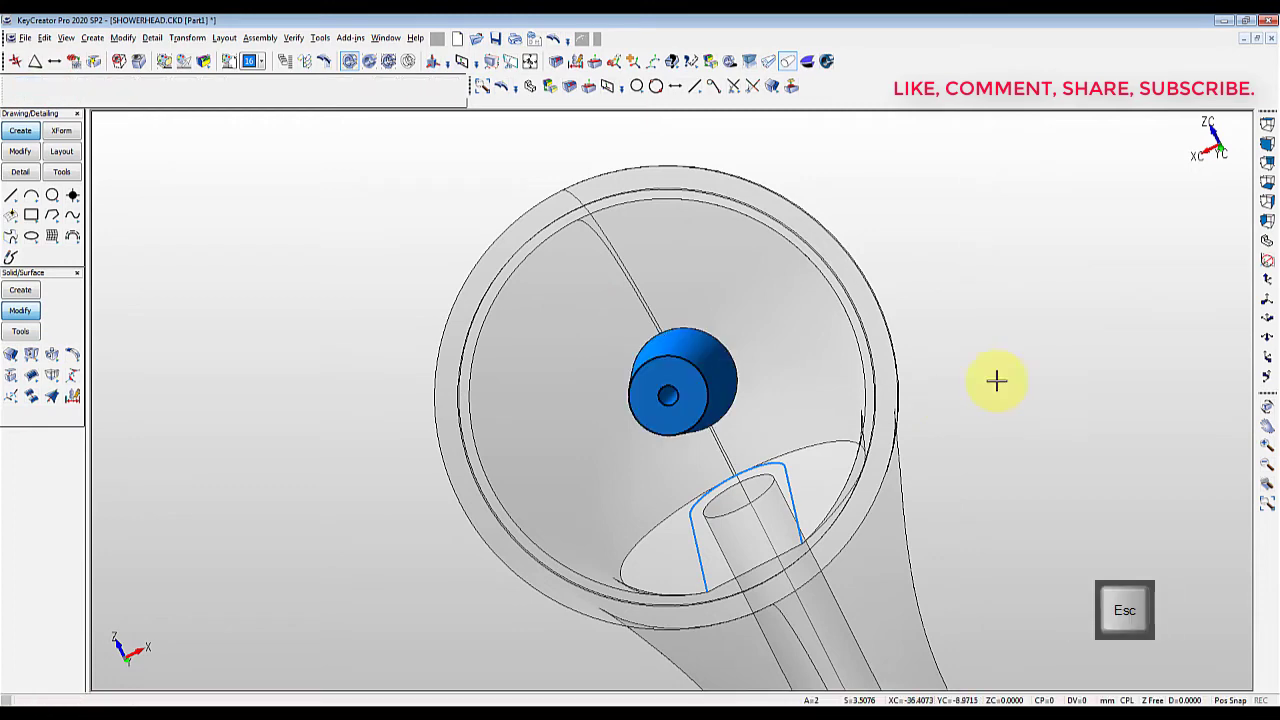
Step: Hide the separated central post solid
{"action": "left_click", "coordinate": [117, 61]}
{"action": "left_click", "coordinate": [643, 394]}
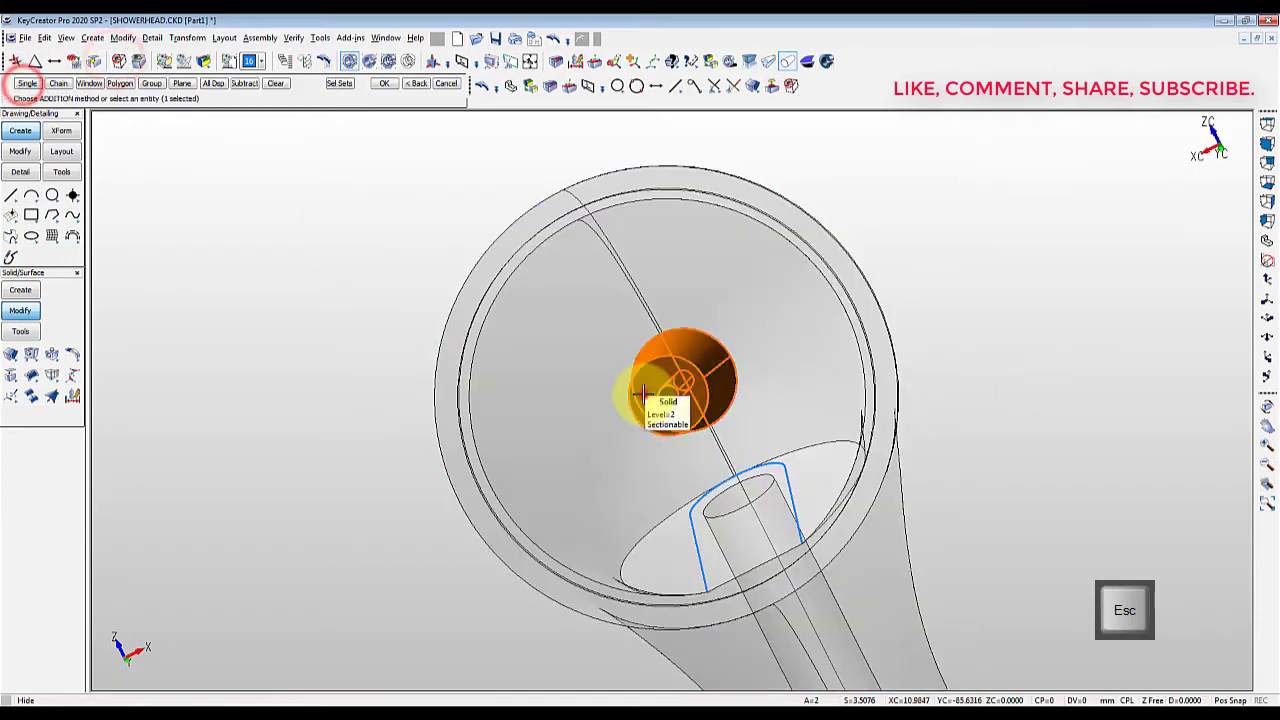
{"action": "key", "text": "Return"}
{"action": "middle_click_drag", "start_coordinate": [998, 323], "coordinate": [634, 265]}
{"action": "key", "text": "Escape"}
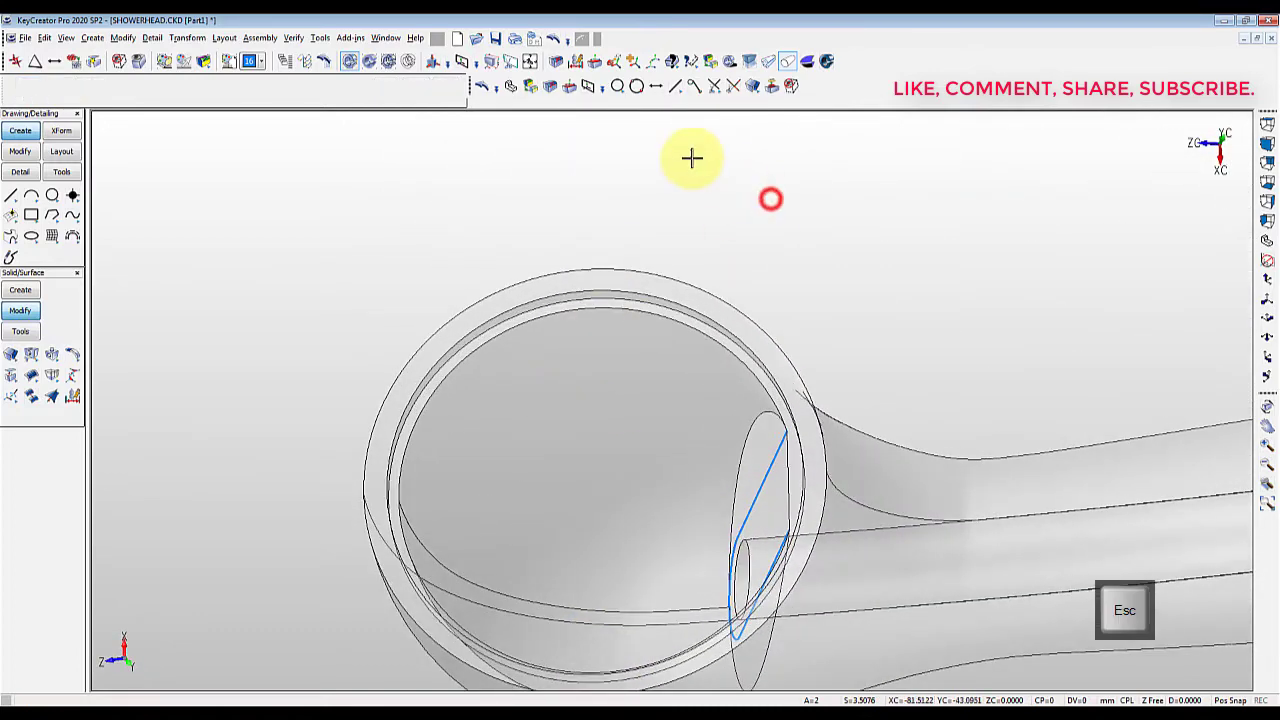
Step: Create two NURBS chain curves, one along the head's inner rim edge and one along the seam edge of its inner wall
{"action": "right_click", "coordinate": [691, 157]}
{"action": "left_click", "coordinate": [771, 197]}
{"action": "left_click", "coordinate": [742, 229]}
{"action": "left_click", "coordinate": [720, 352]}
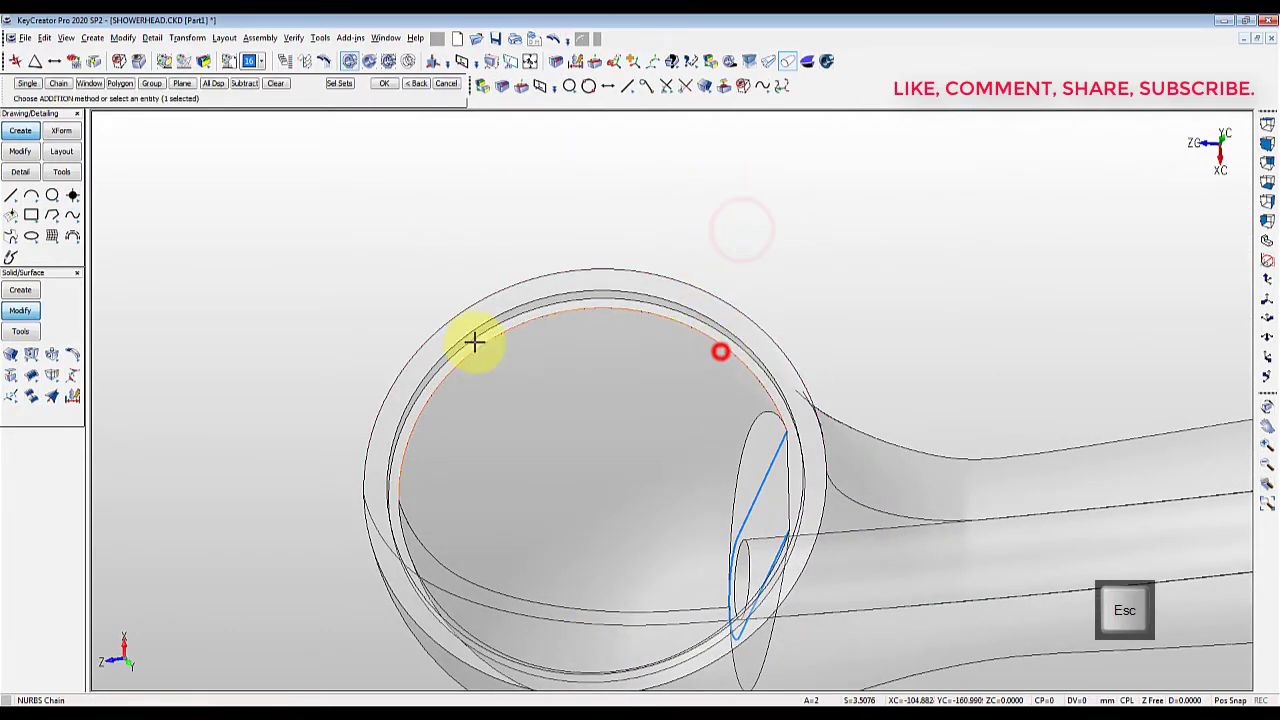
{"action": "left_click", "coordinate": [398, 528]}
{"action": "key", "text": "Return"}
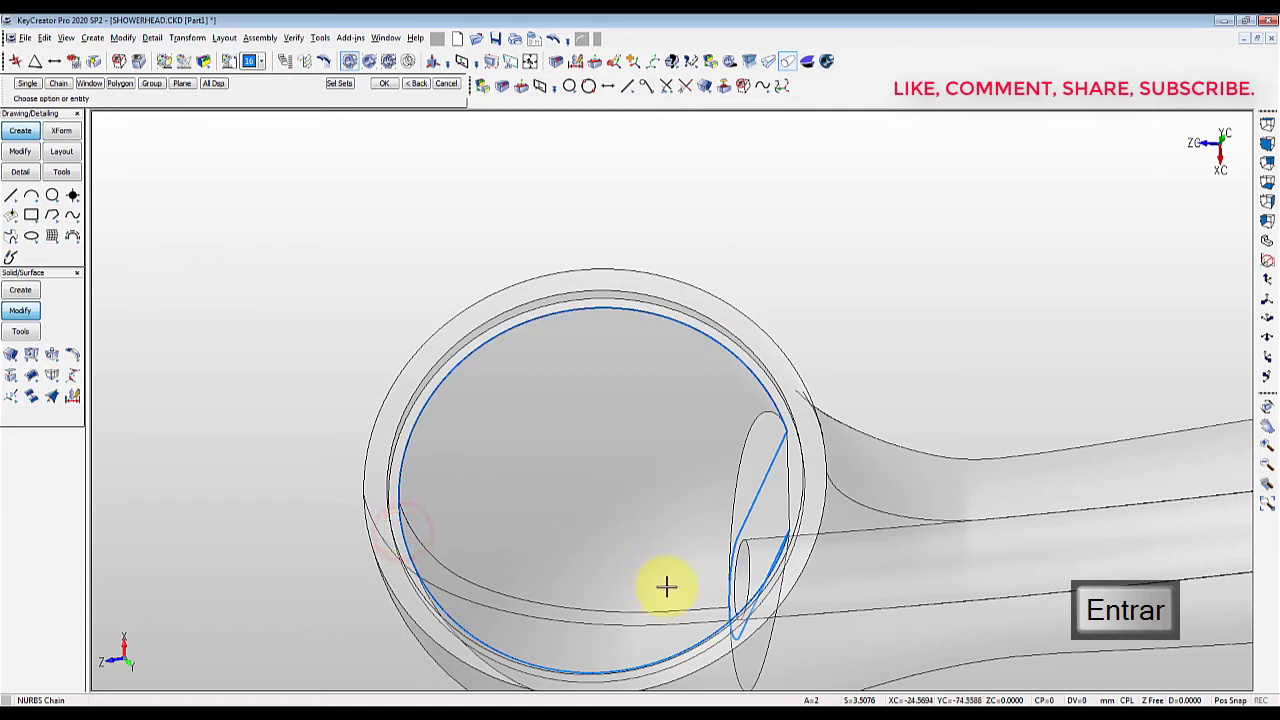
{"action": "left_click", "coordinate": [702, 607]}
{"action": "left_click", "coordinate": [608, 608]}
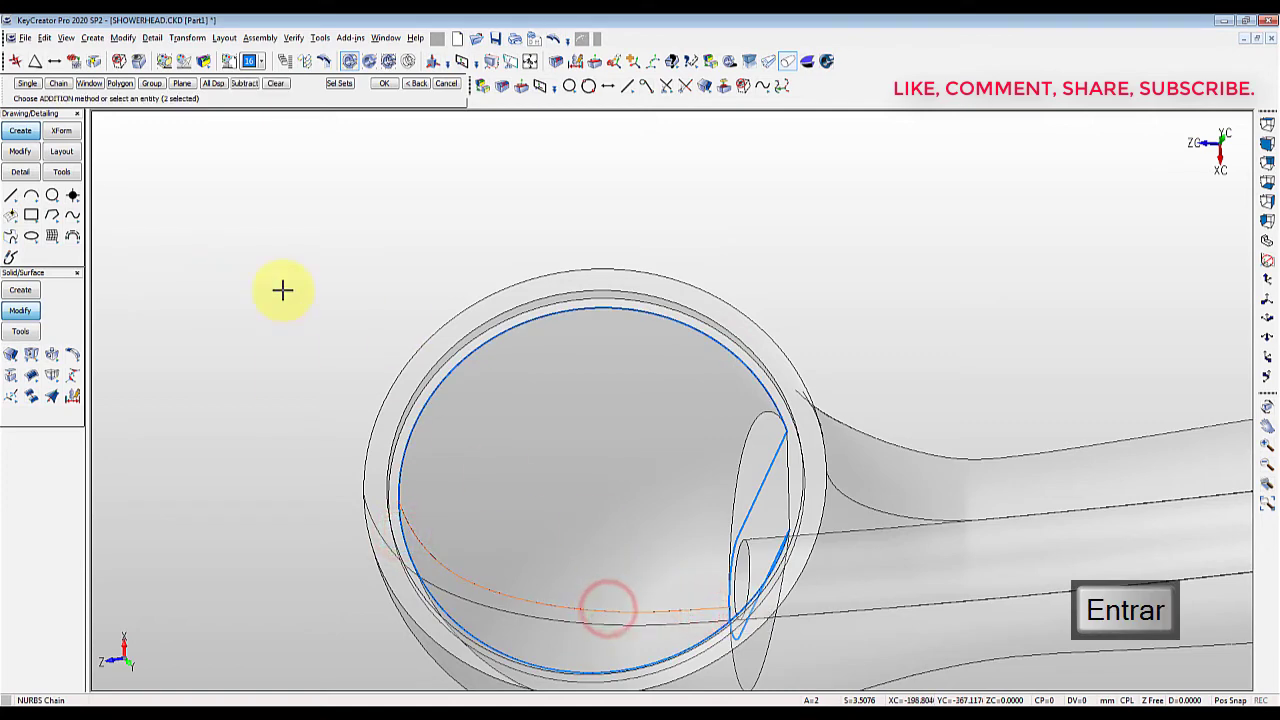
{"action": "key", "text": "Return"}
{"action": "key", "text": "Escape"}
Step: Display the construction curves on level 1 and align the construction plane to the head's rim circle
{"action": "middle_click_drag", "start_coordinate": [743, 534], "coordinate": [641, 415]}
{"action": "left_click", "coordinate": [553, 170]}
{"action": "left_click", "coordinate": [285, 61]}
{"action": "left_click", "coordinate": [275, 144]}
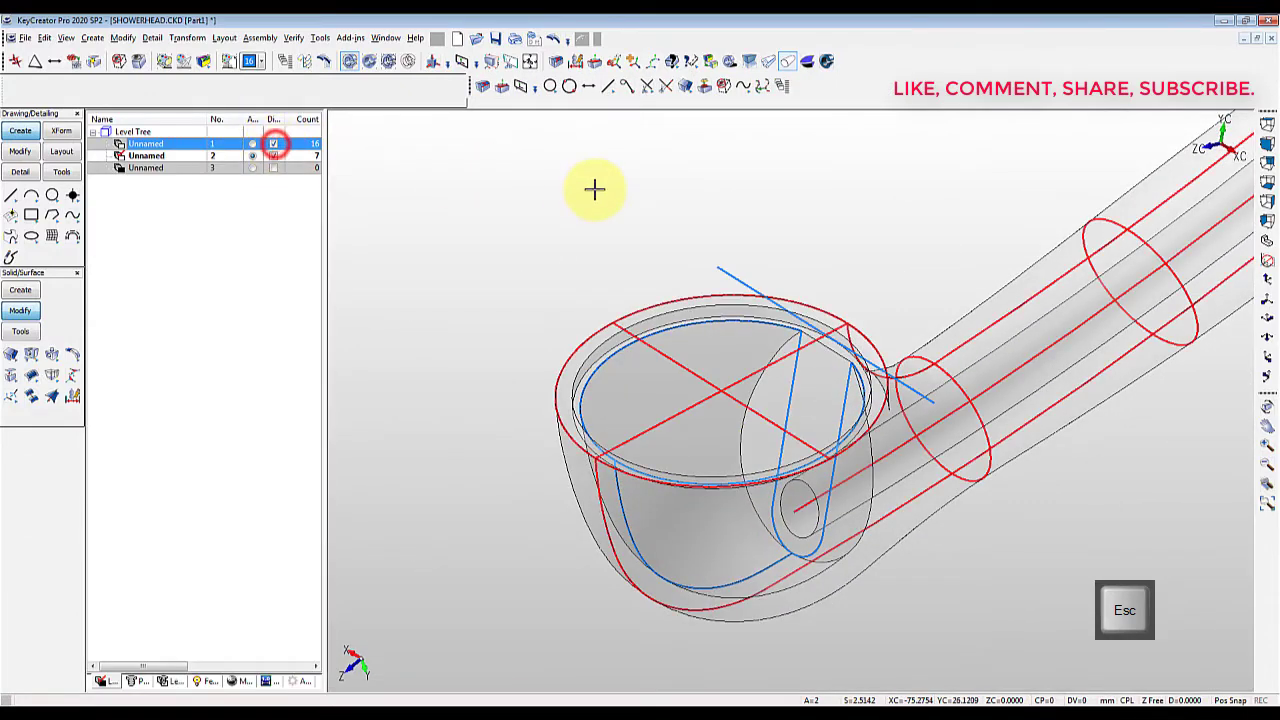
{"action": "left_click", "coordinate": [594, 189]}
{"action": "key", "text": "alt+z"}
{"action": "left_click", "coordinate": [686, 296]}
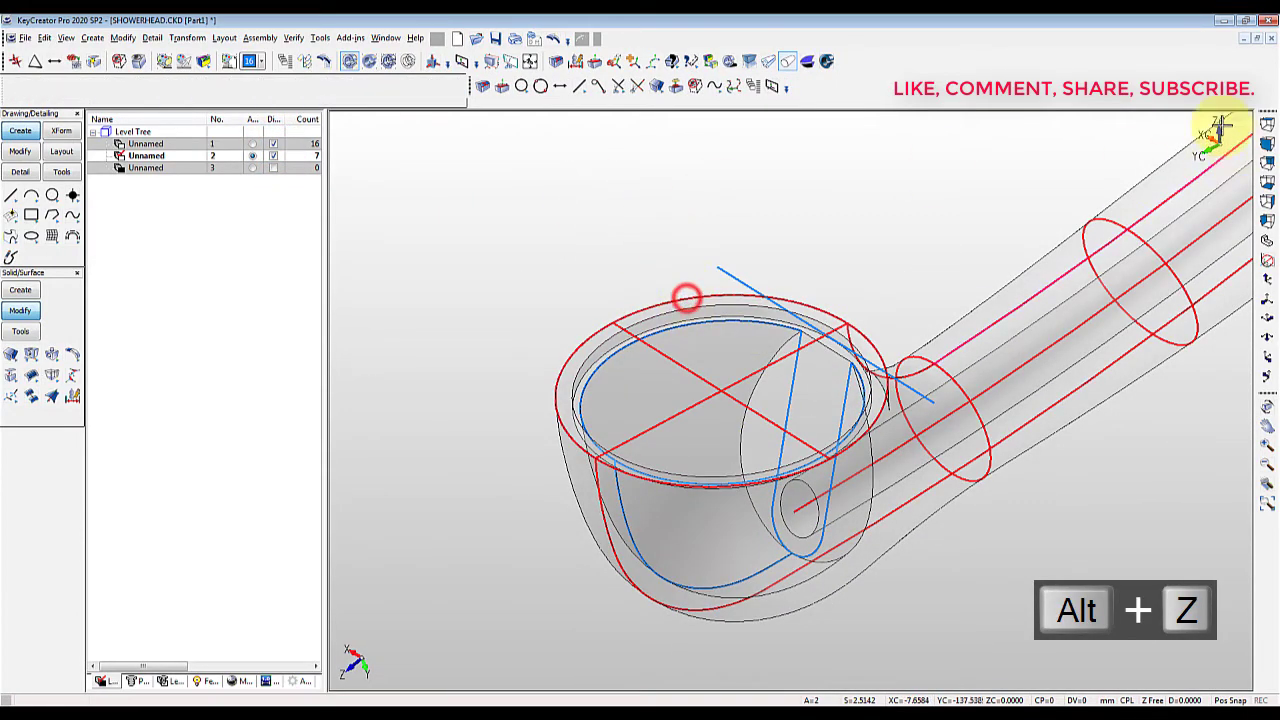
{"action": "key", "text": "Escape"}
Step: Create three lines parallel to the rim's crosswise centre line, one on the handle side and two on the opposite side
{"action": "left_click", "coordinate": [835, 183]}
{"action": "right_click", "coordinate": [513, 189]}
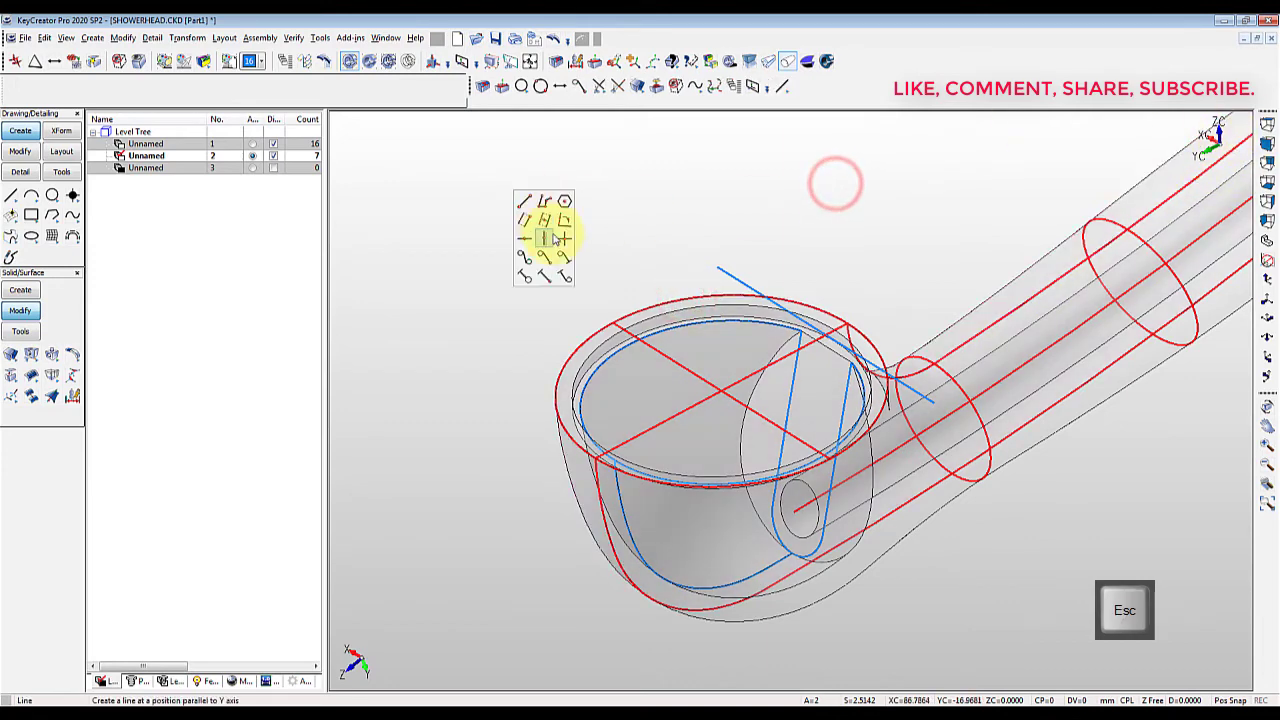
{"action": "left_click", "coordinate": [542, 218]}
{"action": "key", "text": "Return"}
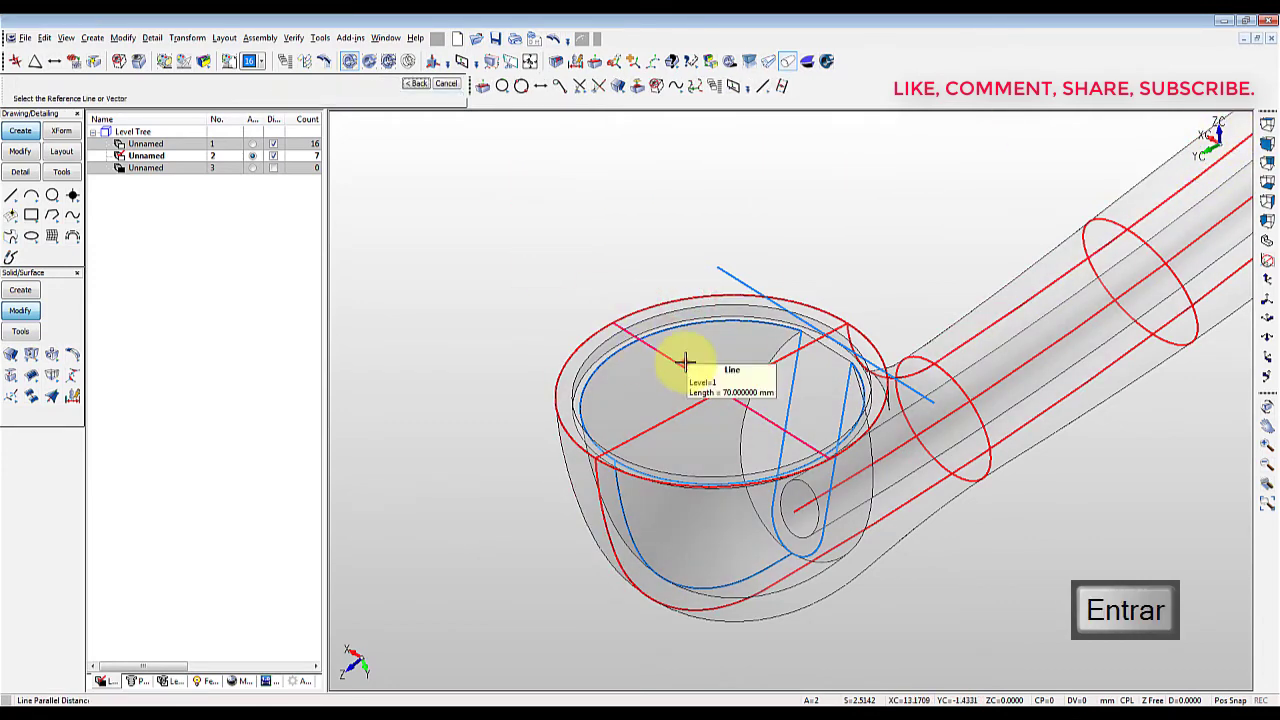
{"action": "left_click", "coordinate": [686, 363]}
{"action": "left_click", "coordinate": [658, 383]}
{"action": "left_click", "coordinate": [655, 384]}
{"action": "left_click", "coordinate": [634, 400]}
{"action": "left_click", "coordinate": [671, 358]}
{"action": "left_click", "coordinate": [703, 352]}
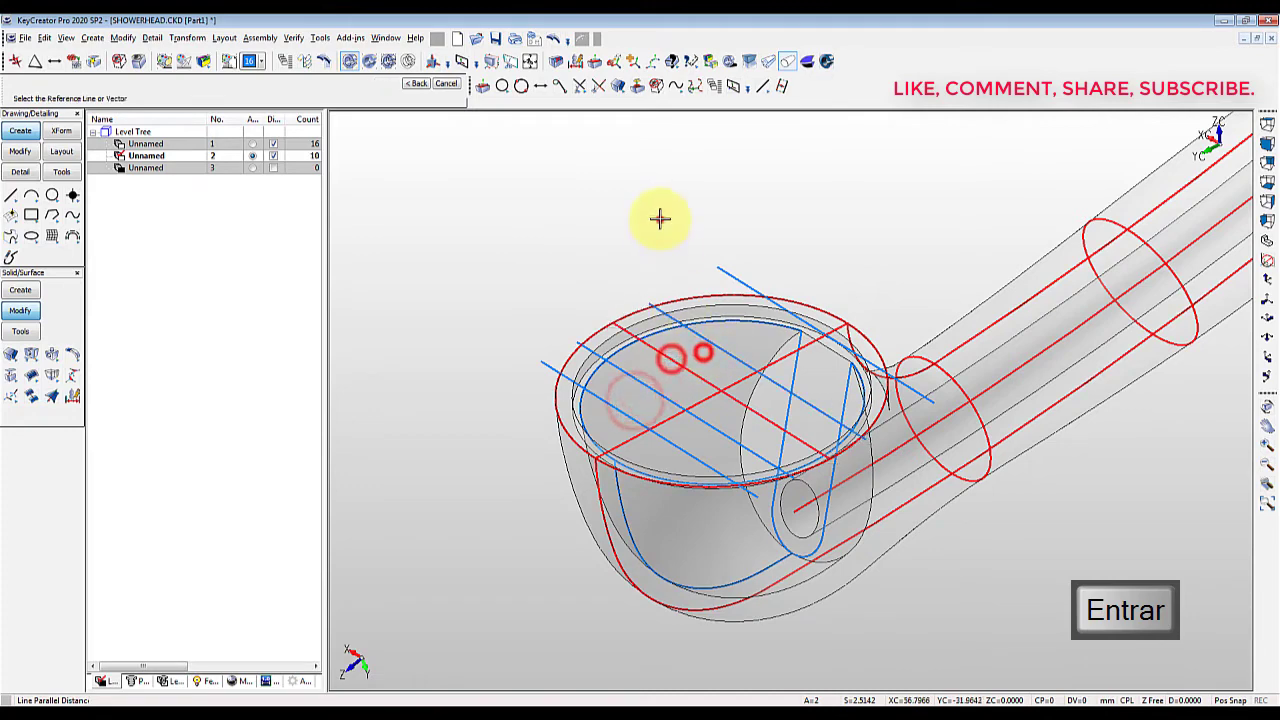
{"action": "key", "text": "Escape"}
Step: Imprint the four parallel lines onto the head's inner wall face, projecting them perpendicular to the rim plane
{"action": "left_click", "coordinate": [660, 218]}
{"action": "scroll", "coordinate": [659, 218], "scroll_direction": "up", "scroll_amount": 1}
{"action": "middle_click_drag", "start_coordinate": [623, 218], "coordinate": [573, 125]}
{"action": "scroll", "coordinate": [552, 146], "scroll_direction": "up", "scroll_amount": 2}
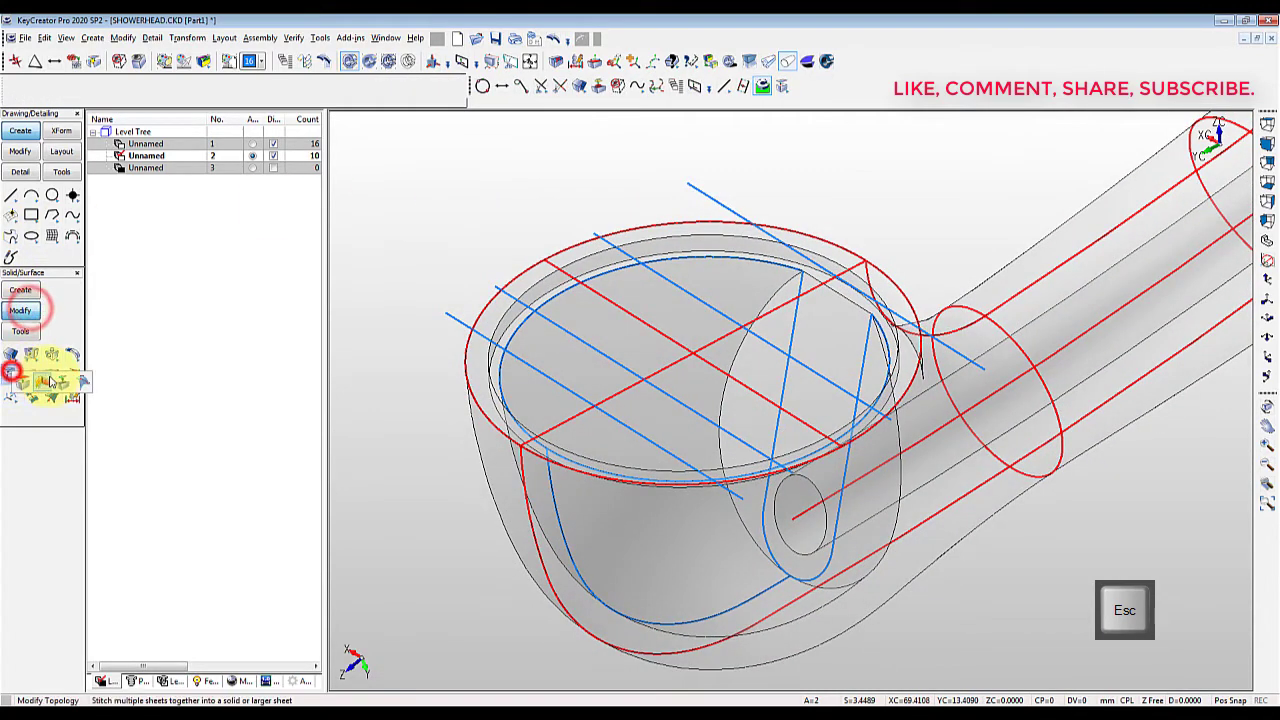
{"action": "left_click", "coordinate": [60, 381]}
{"action": "left_click", "coordinate": [157, 165]}
{"action": "left_click", "coordinate": [286, 138]}
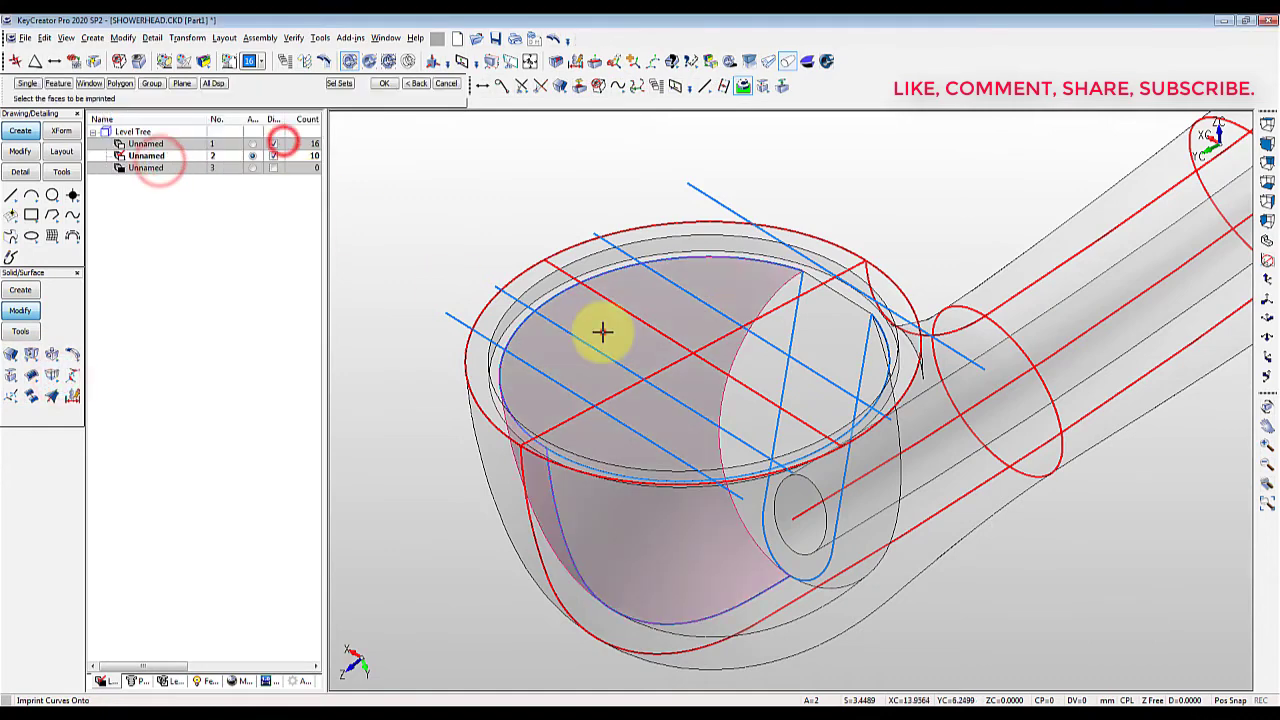
{"action": "left_click", "coordinate": [603, 330]}
{"action": "key", "text": "Return"}
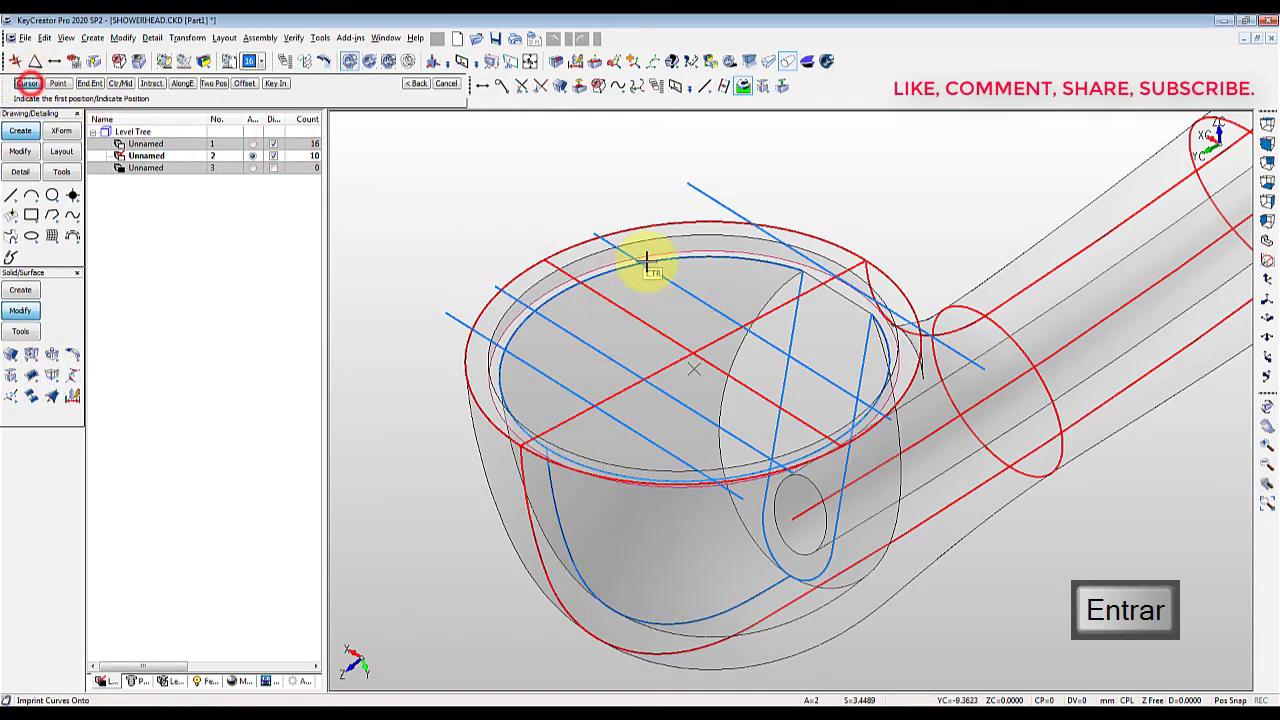
{"action": "left_click", "coordinate": [674, 244]}
{"action": "left_click", "coordinate": [554, 383]}
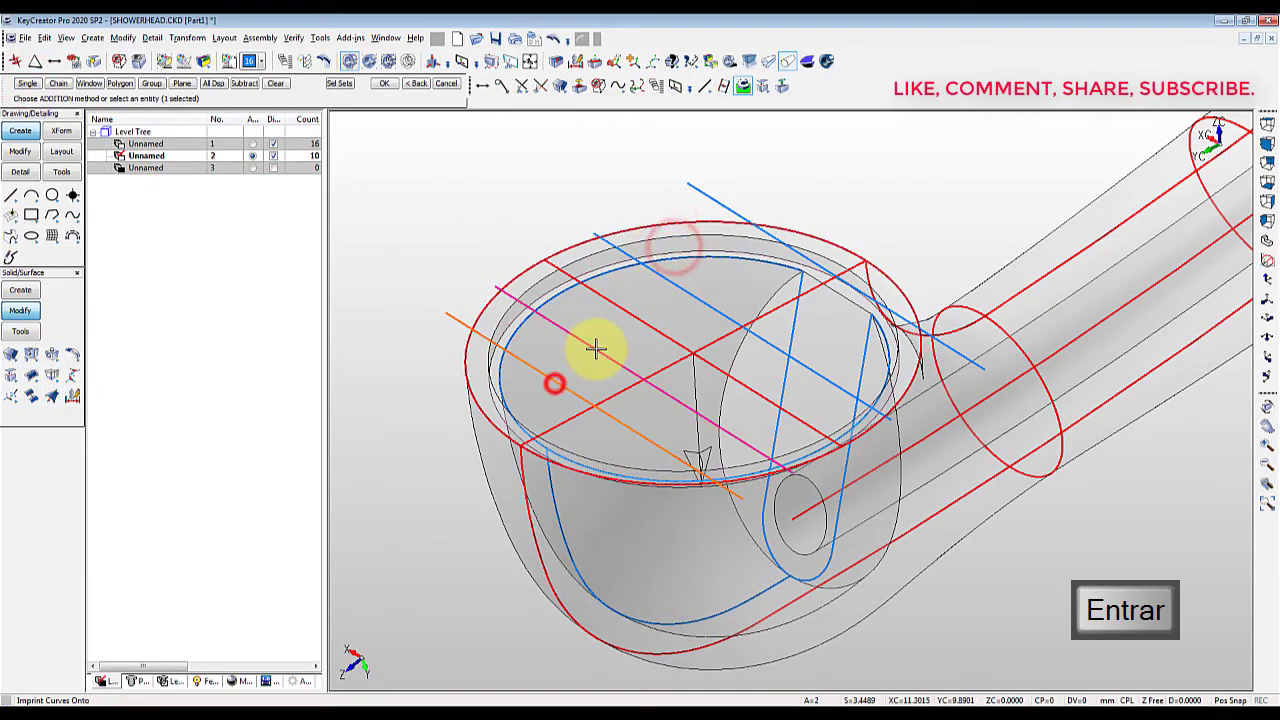
{"action": "left_click", "coordinate": [595, 348]}
{"action": "left_click", "coordinate": [634, 313]}
{"action": "left_click", "coordinate": [700, 295]}
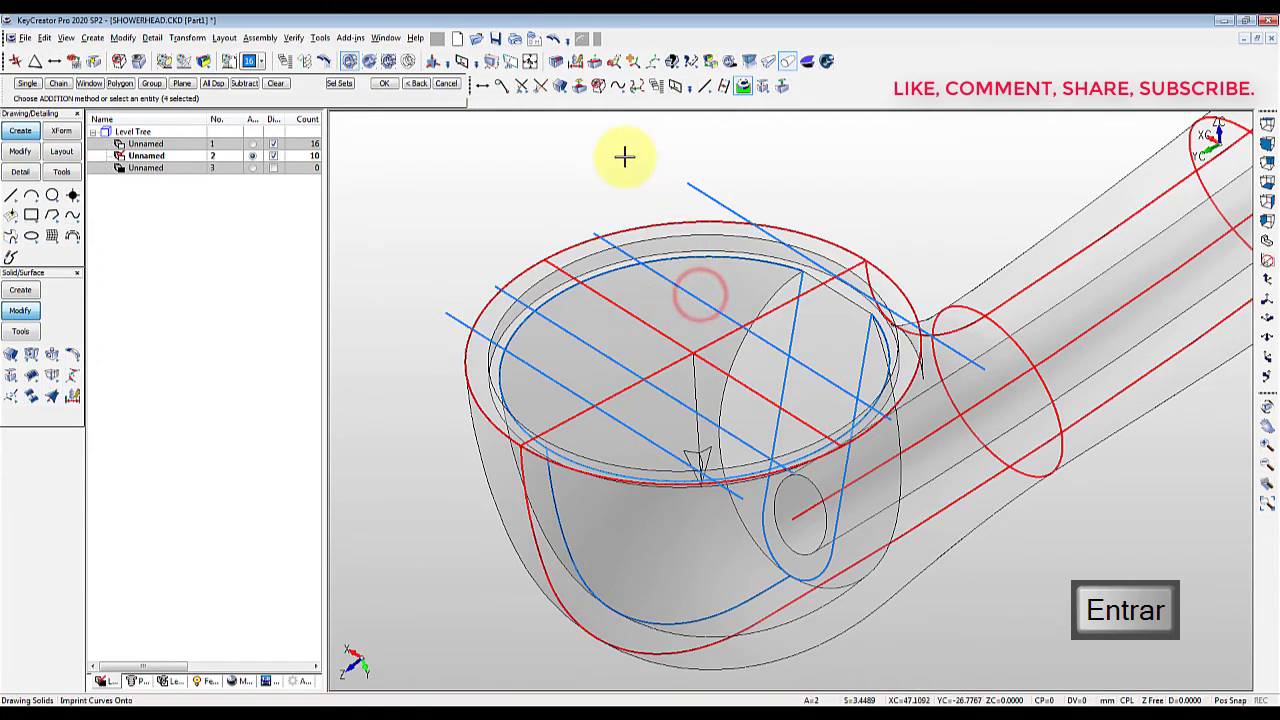